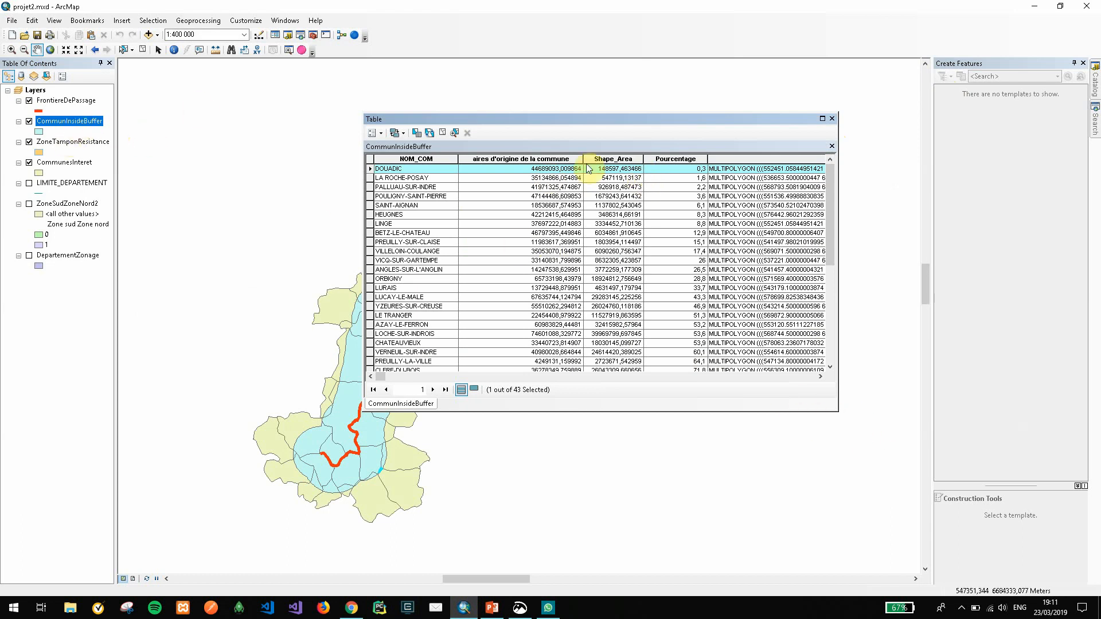
# Add a Short Integer field named testCalc to the CommunInsideBuffer attribute table
pyautogui.click(381, 134)
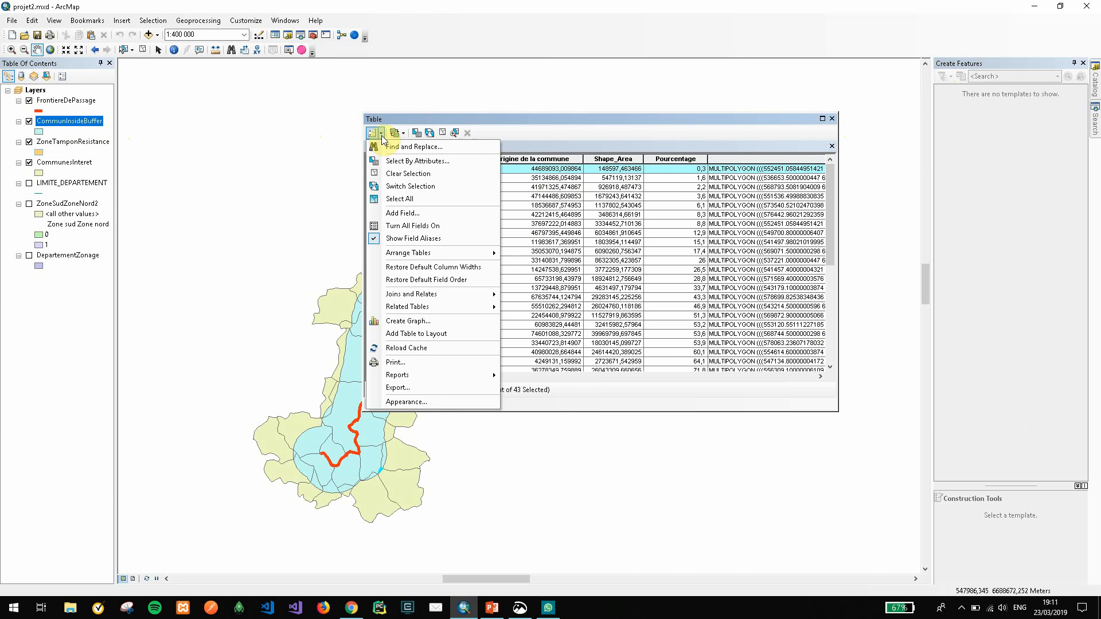
pyautogui.click(393, 217)
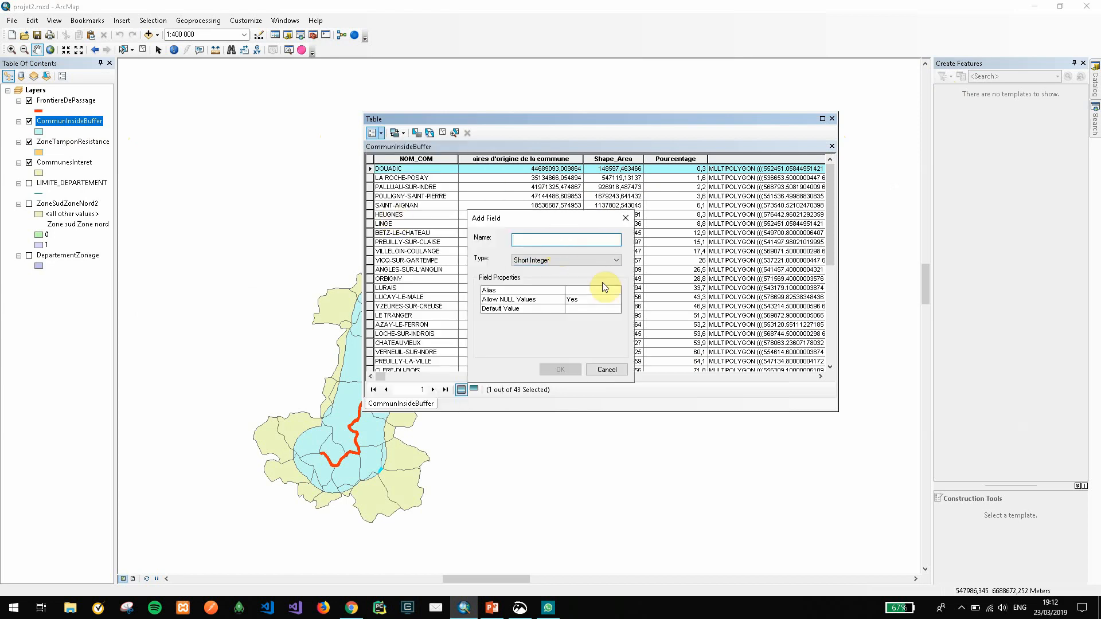
pyautogui.click(545, 242)
pyautogui.write('testCalc')
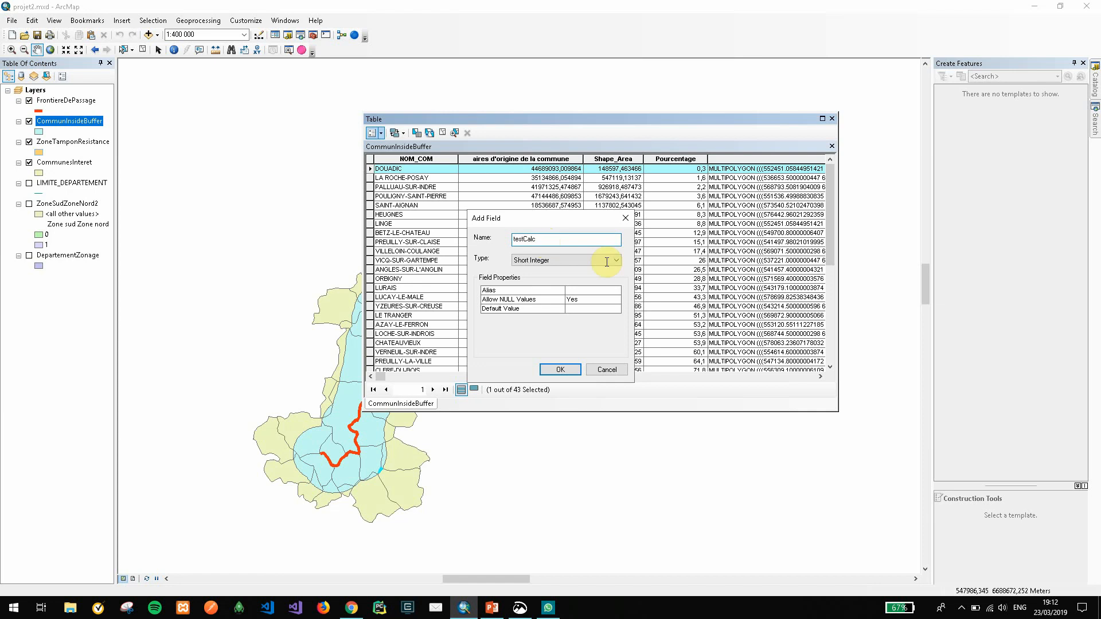
pyautogui.click(560, 370)
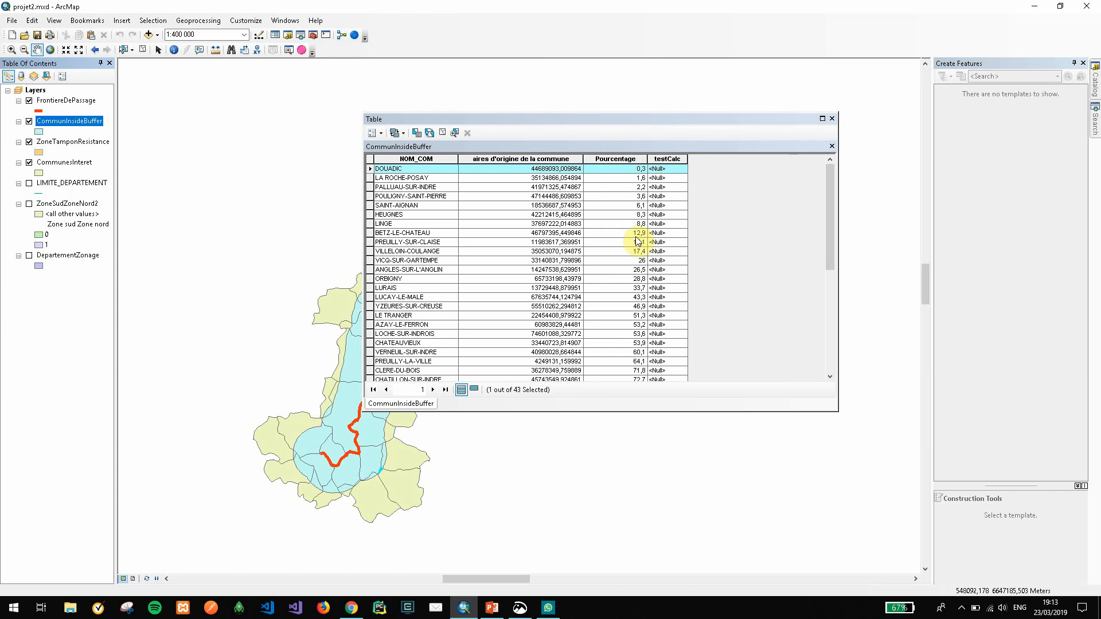
# Clear the row selection and fill the testCalc column with [Pourcentage]*10 using the Field Calculator's VB Script parser
pyautogui.click(669, 156)
pyautogui.click(446, 135)
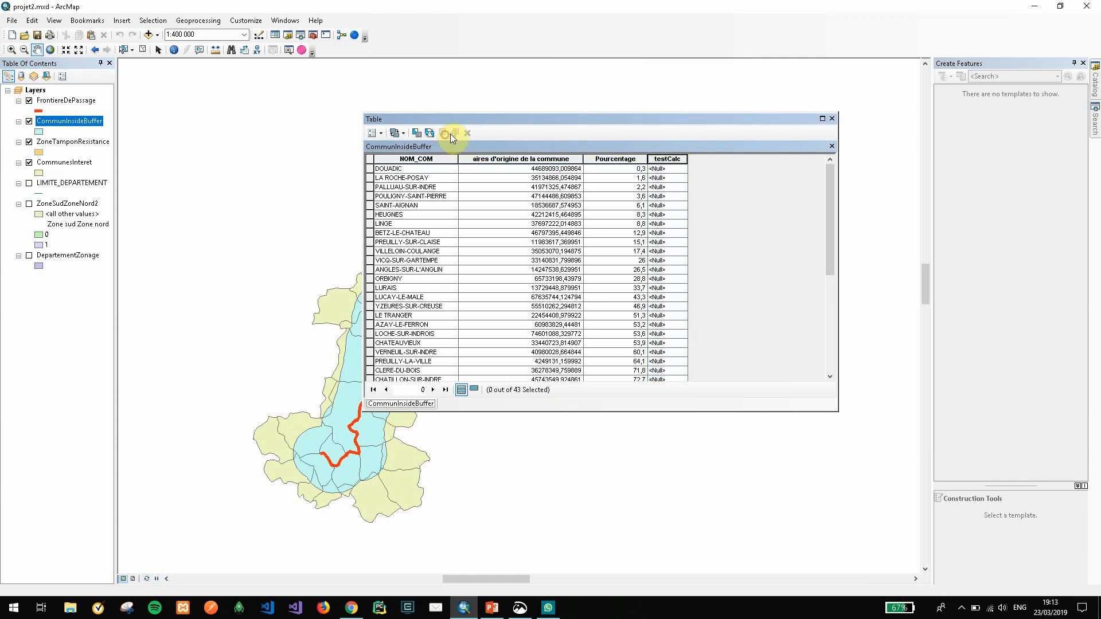
pyautogui.click(680, 159)
pyautogui.rightClick(679, 159)
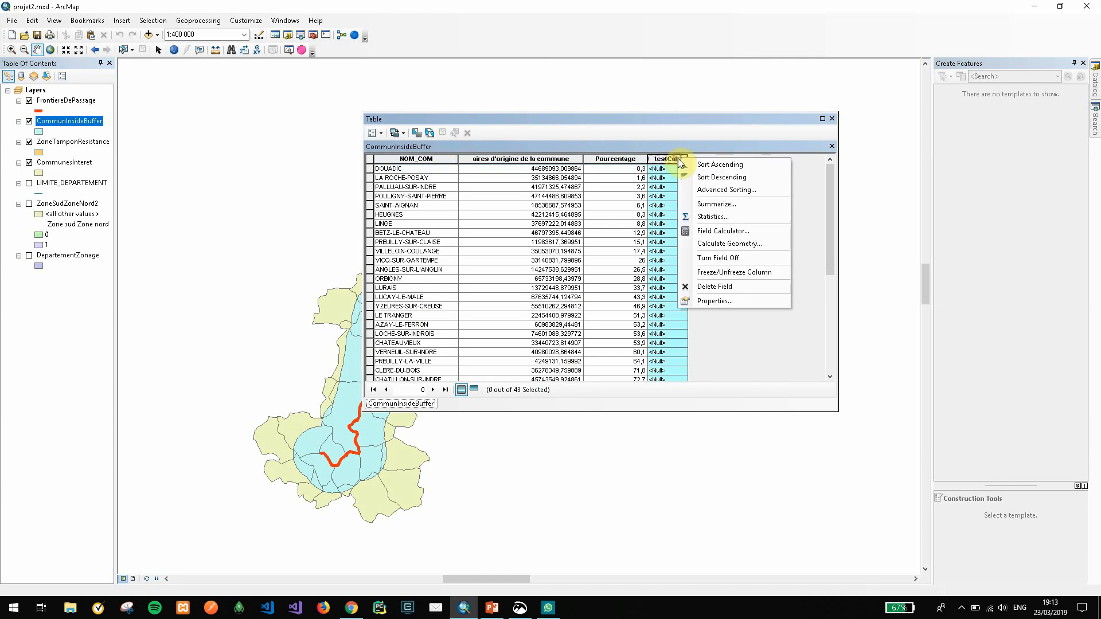
pyautogui.click(721, 229)
pyautogui.click(515, 331)
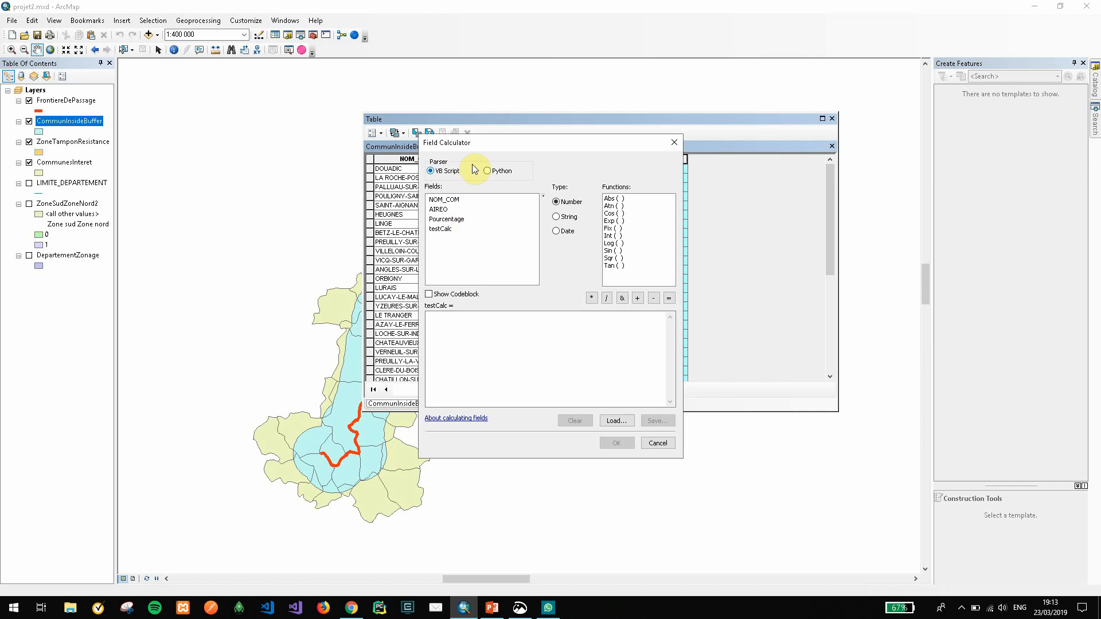
pyautogui.moveTo(518, 144); pyautogui.dragTo(799, 168)
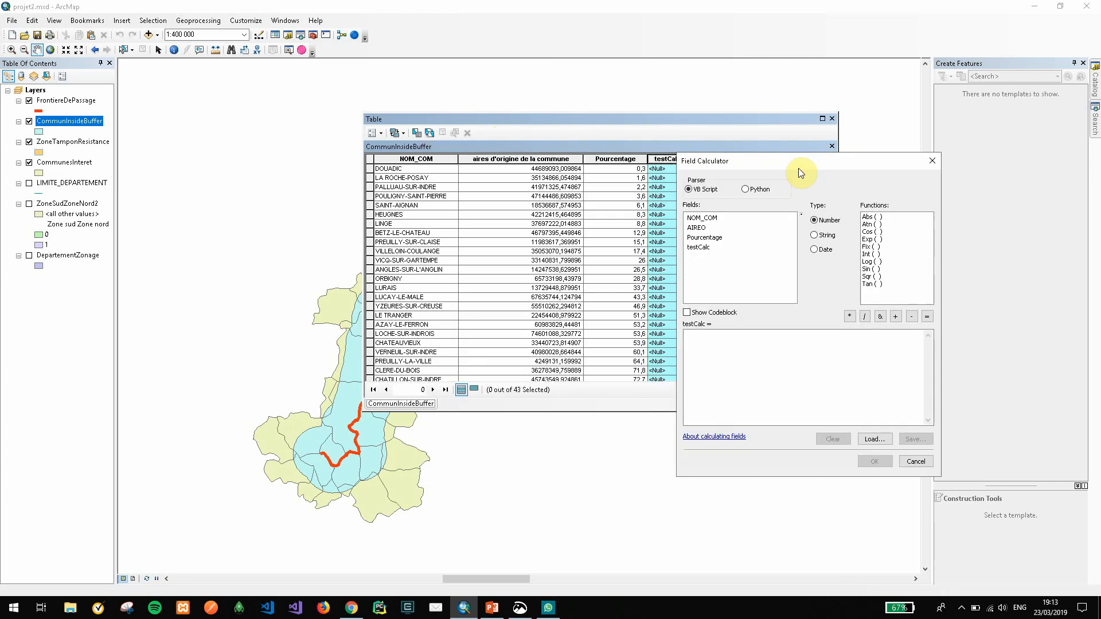
pyautogui.doubleClick(705, 238)
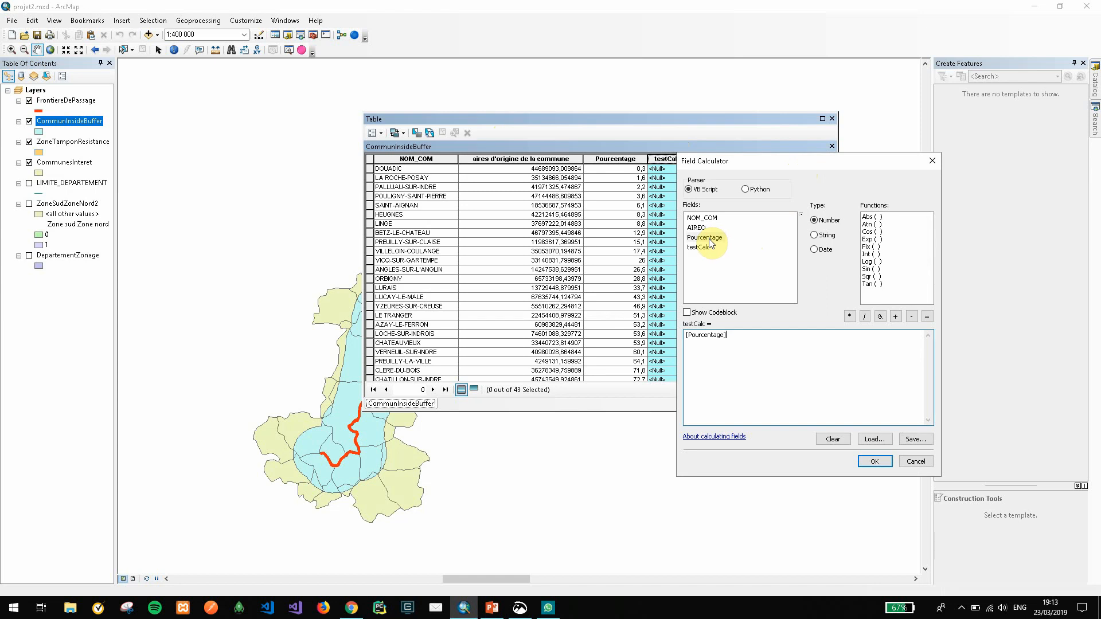
pyautogui.write('/')
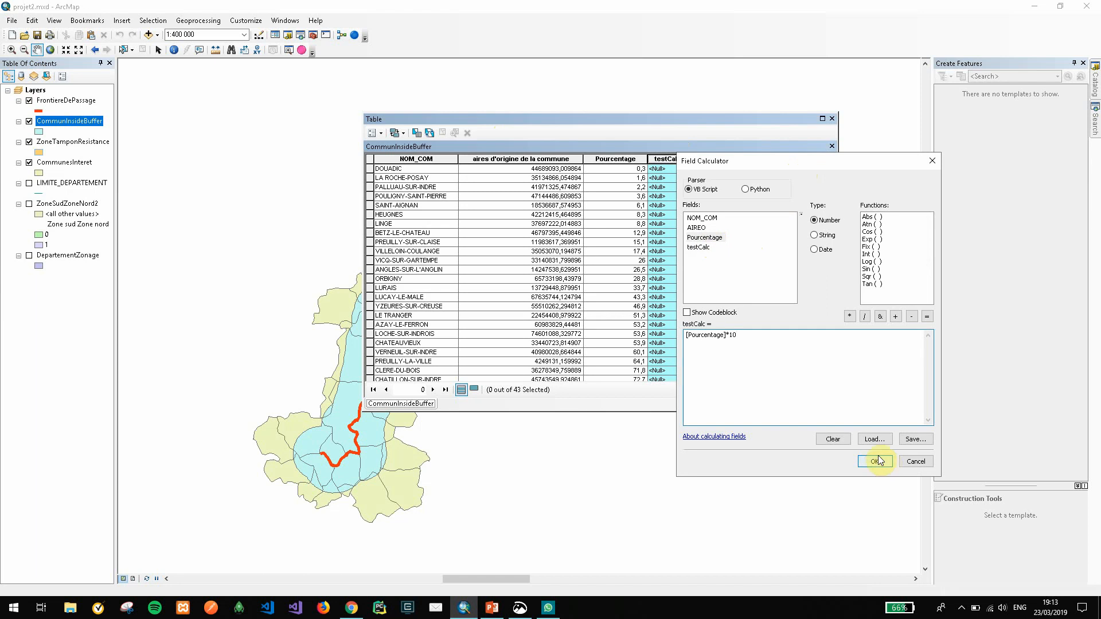
pyautogui.moveTo(718, 168); pyautogui.dragTo(771, 121)
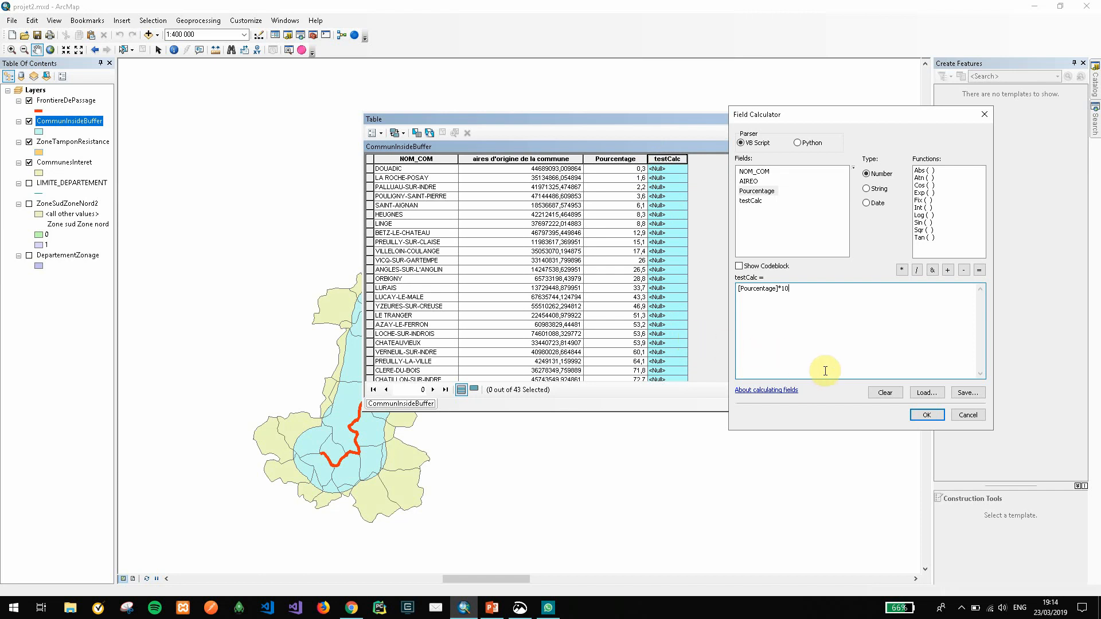
pyautogui.click(913, 415)
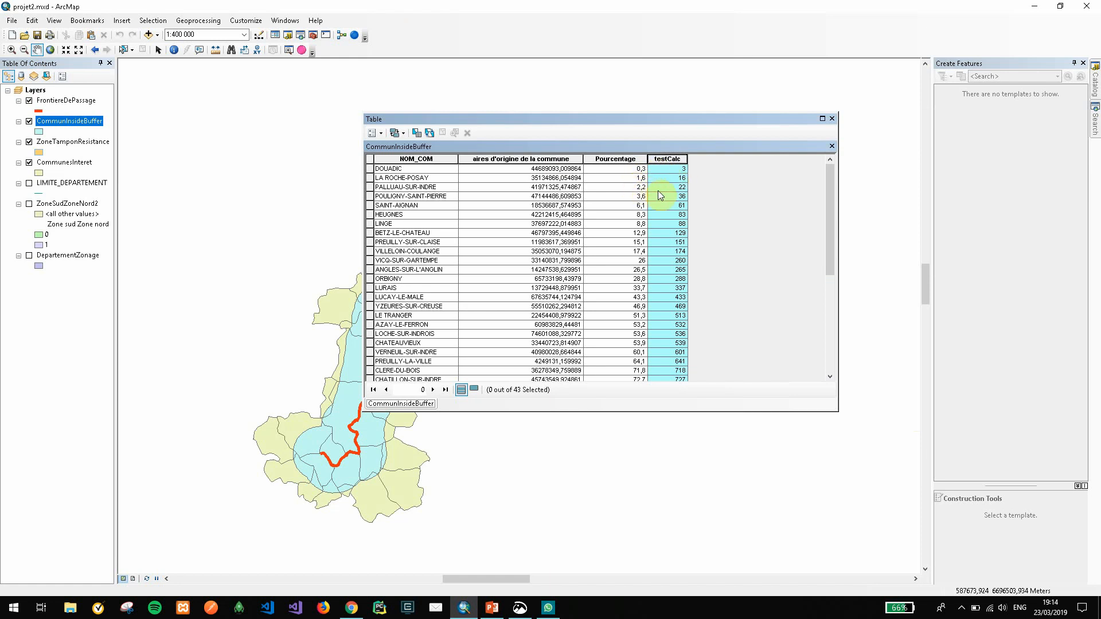
# Reopen the Field Calculator for the testCalc column outside an edit session and place it clear of the table columns
pyautogui.rightClick(679, 165)
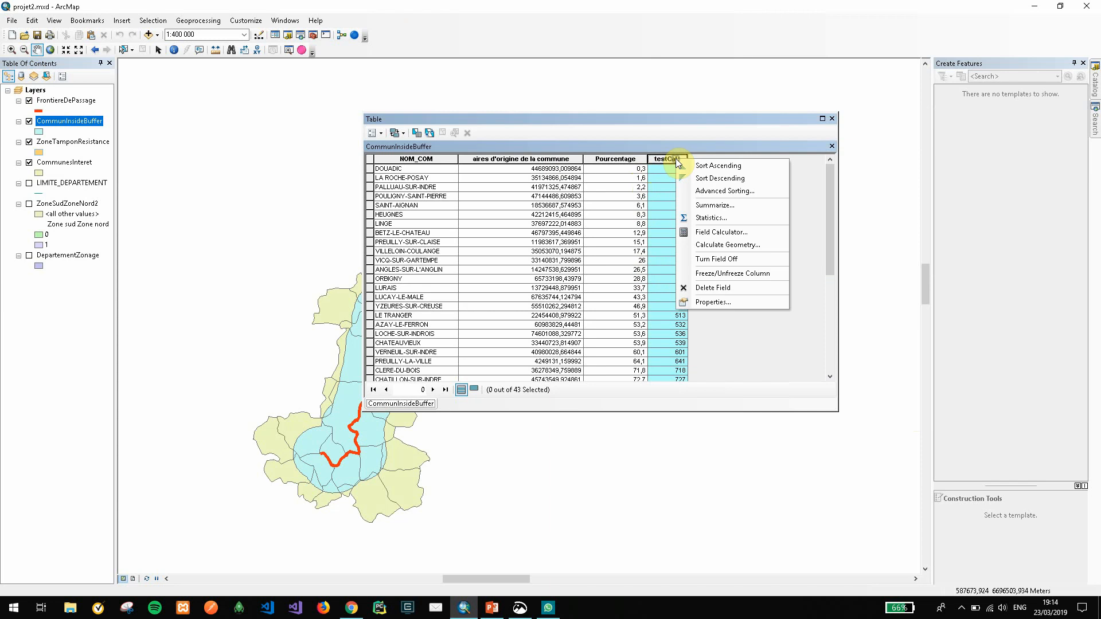
pyautogui.click(691, 232)
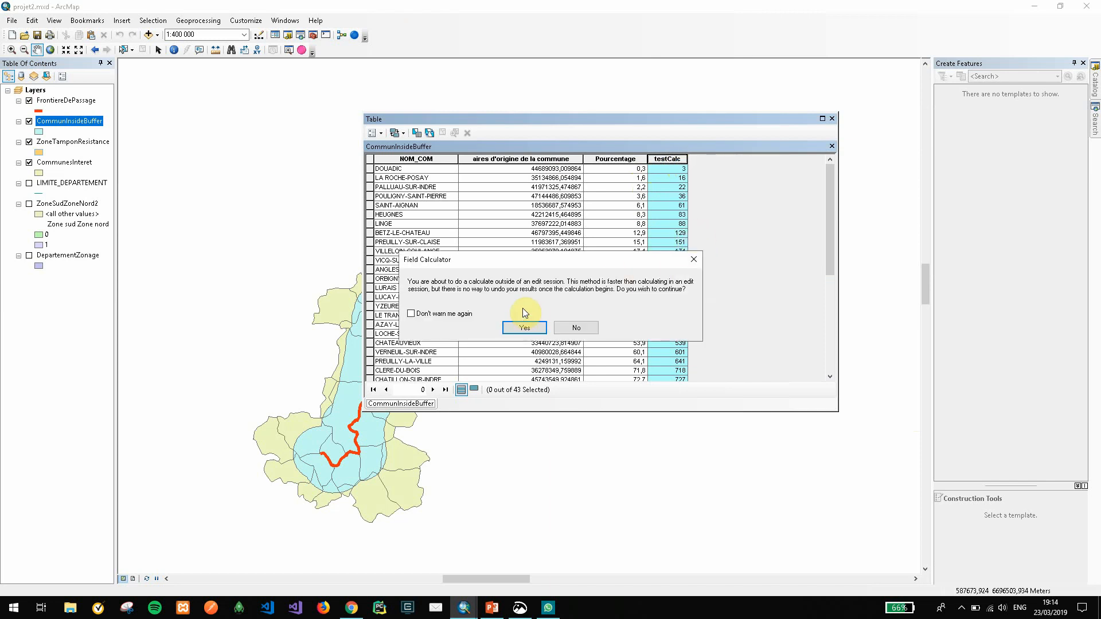
pyautogui.click(542, 329)
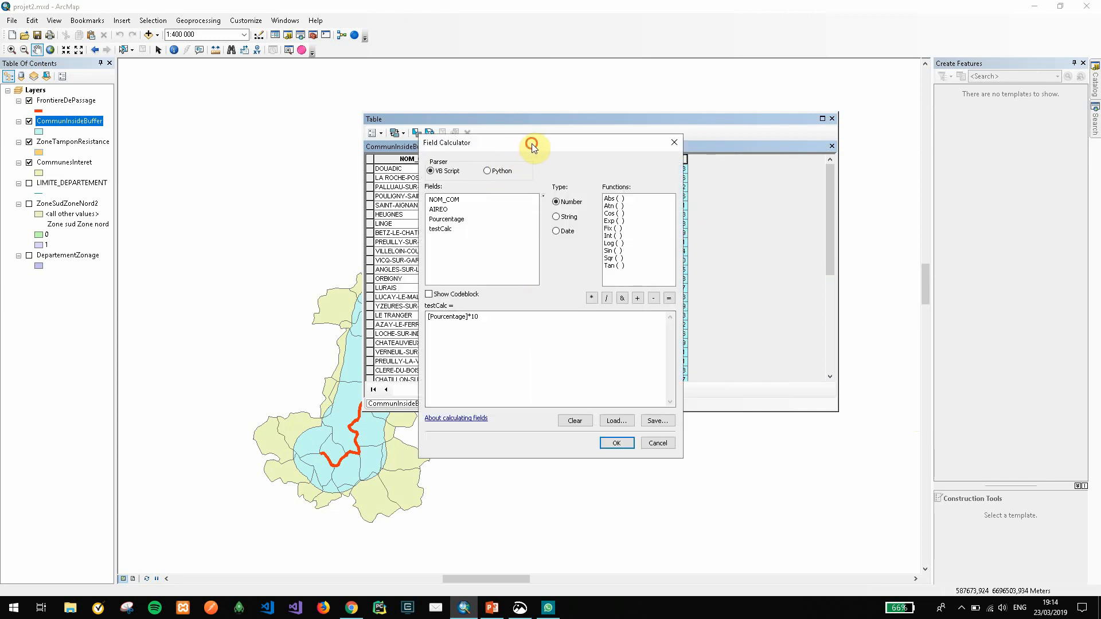
pyautogui.moveTo(531, 144); pyautogui.dragTo(821, 133)
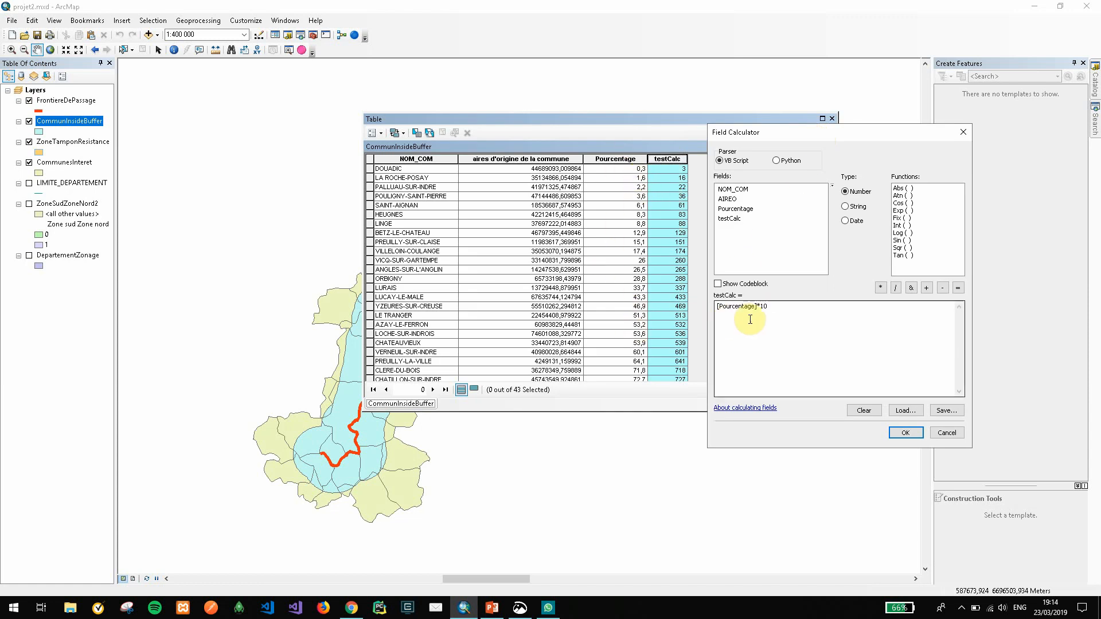
pyautogui.moveTo(774, 310); pyautogui.dragTo(693, 305)
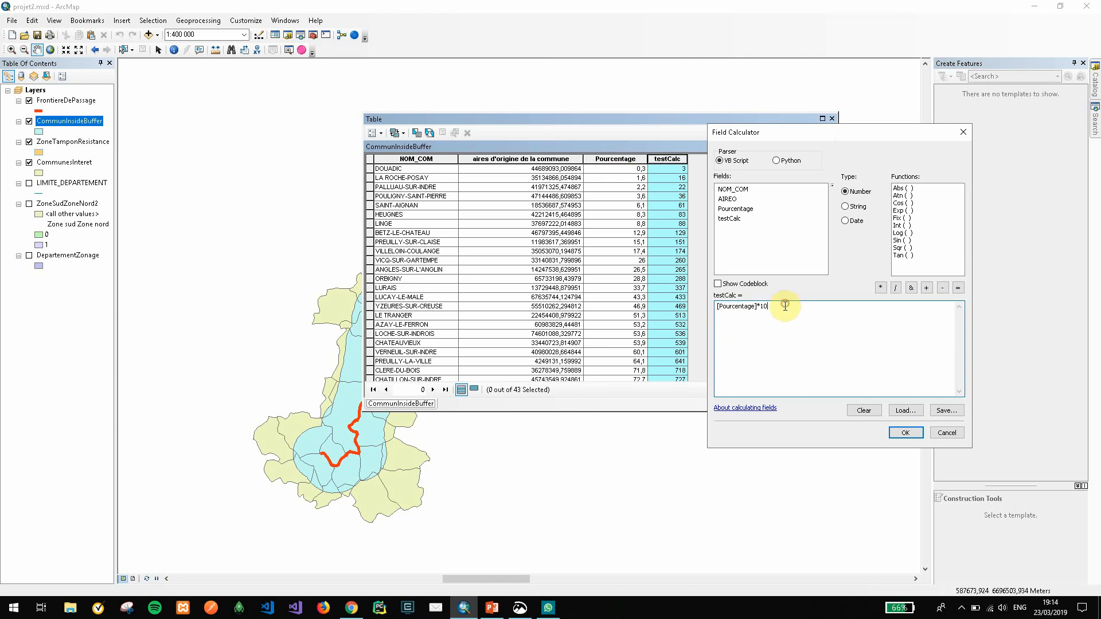
pyautogui.click(734, 308)
pyautogui.doubleClick(733, 309)
pyautogui.click(757, 311)
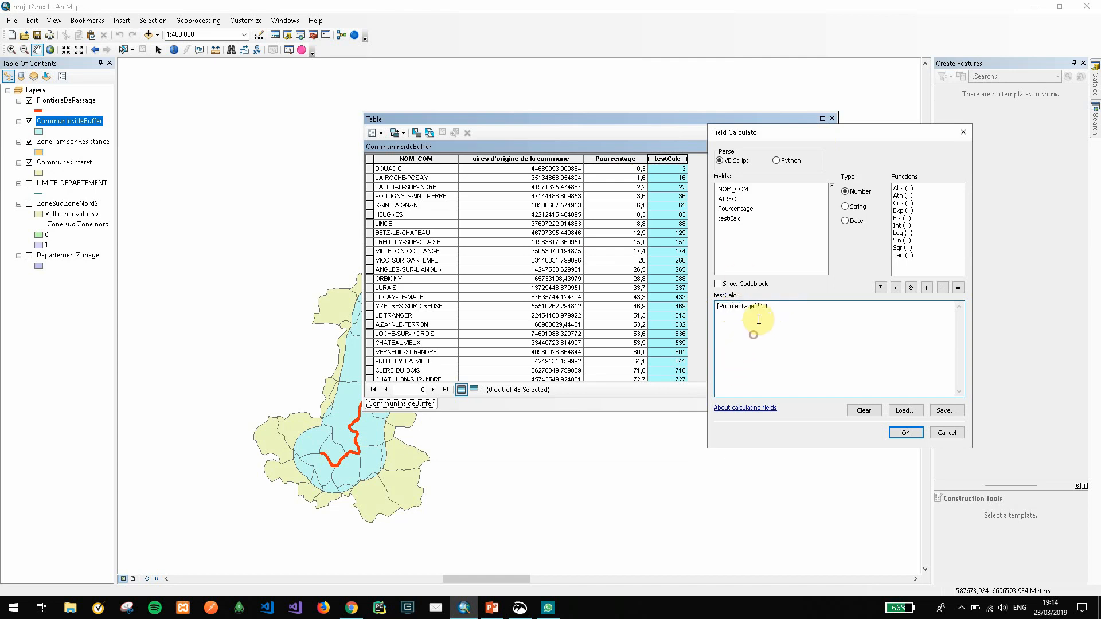
pyautogui.moveTo(757, 310); pyautogui.dragTo(713, 305)
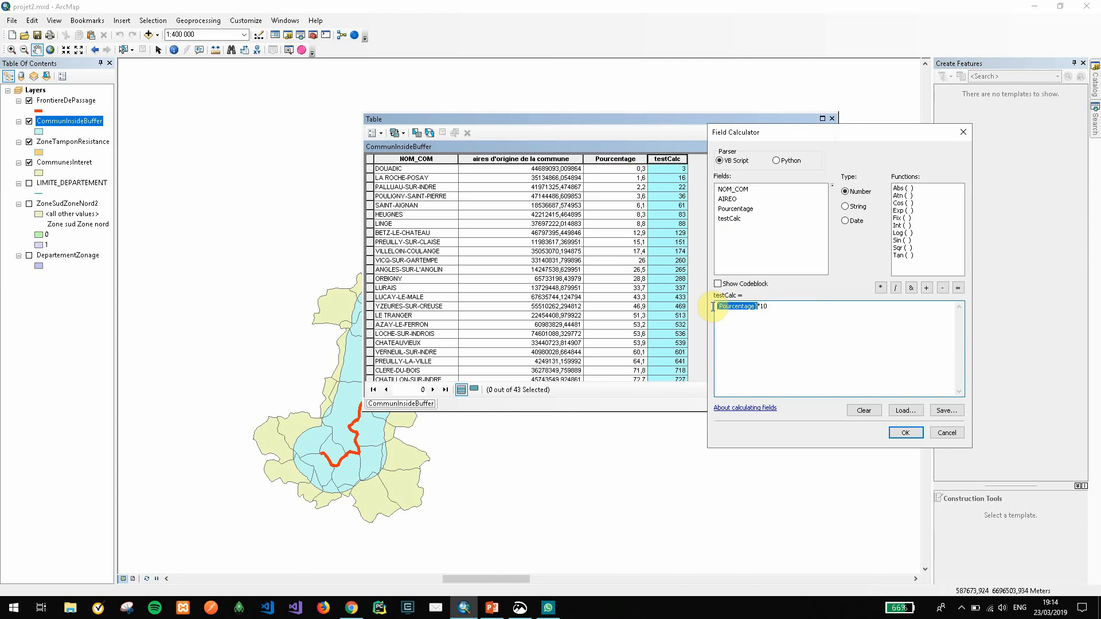
pyautogui.click(774, 313)
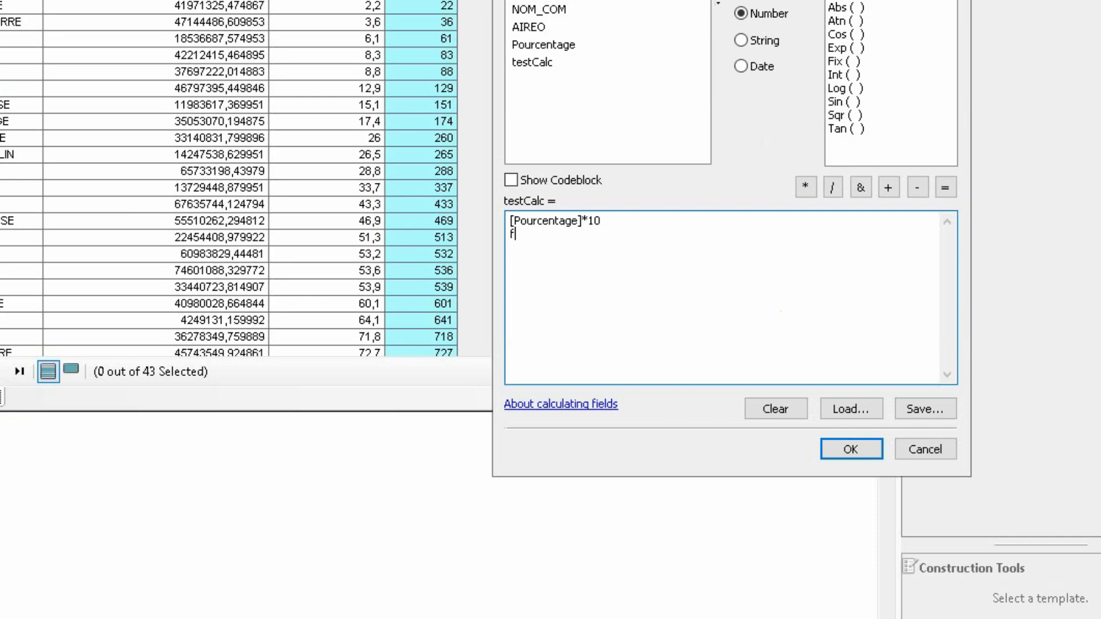
# Write the function notation f(x) = x * 10 on a second line under the [Pourcentage]*10 expression
pyautogui.write('f9')
pyautogui.press('BackSpace')
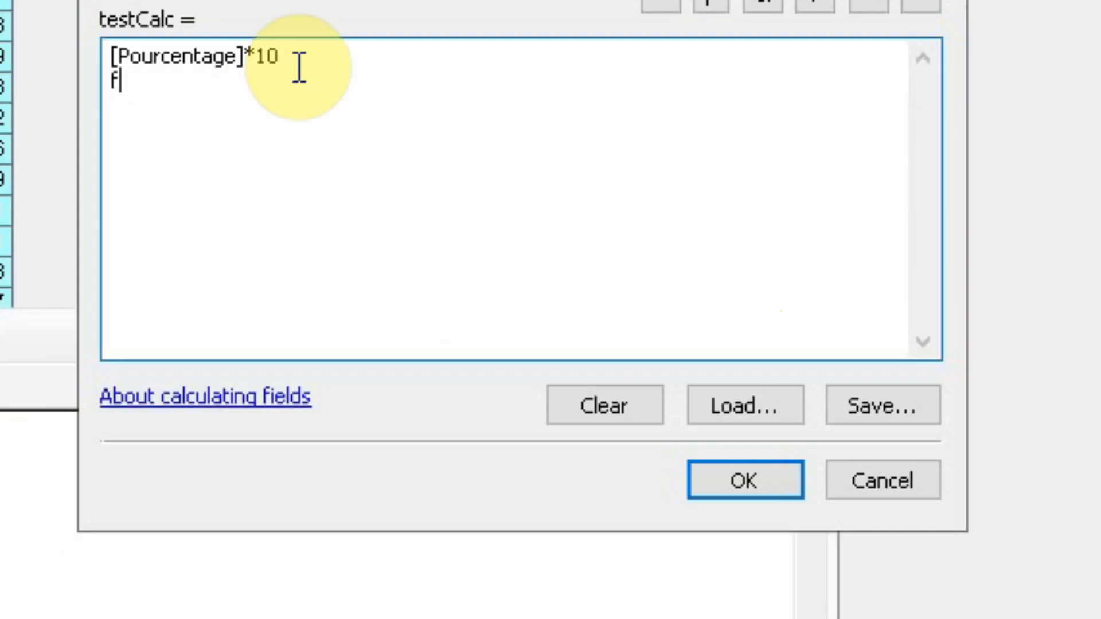
pyautogui.write('(x')
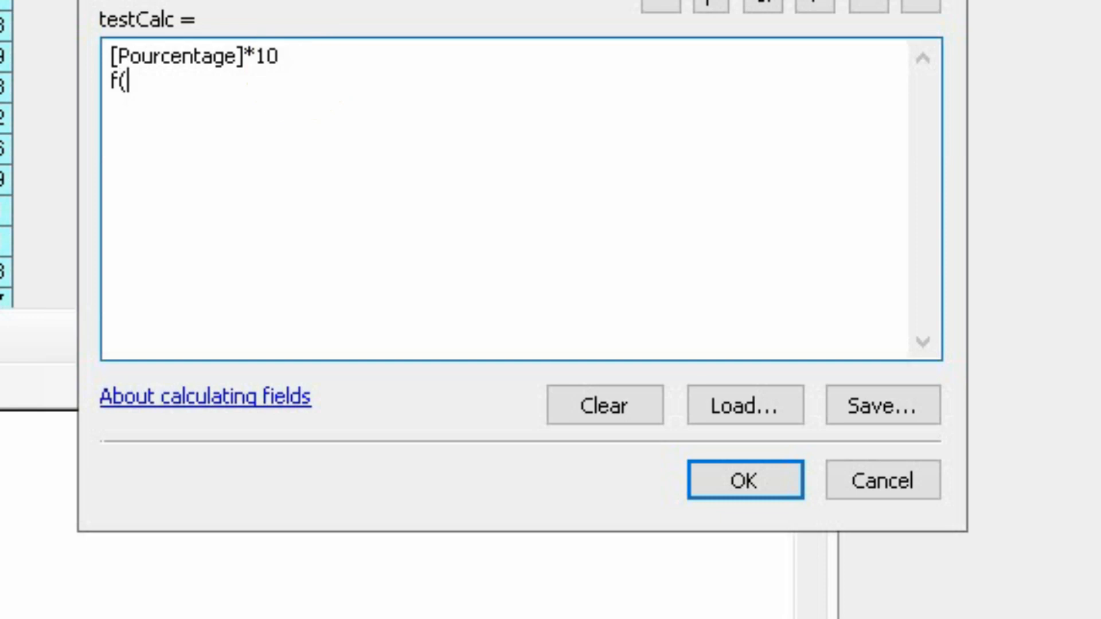
pyautogui.write(') = x * 10')
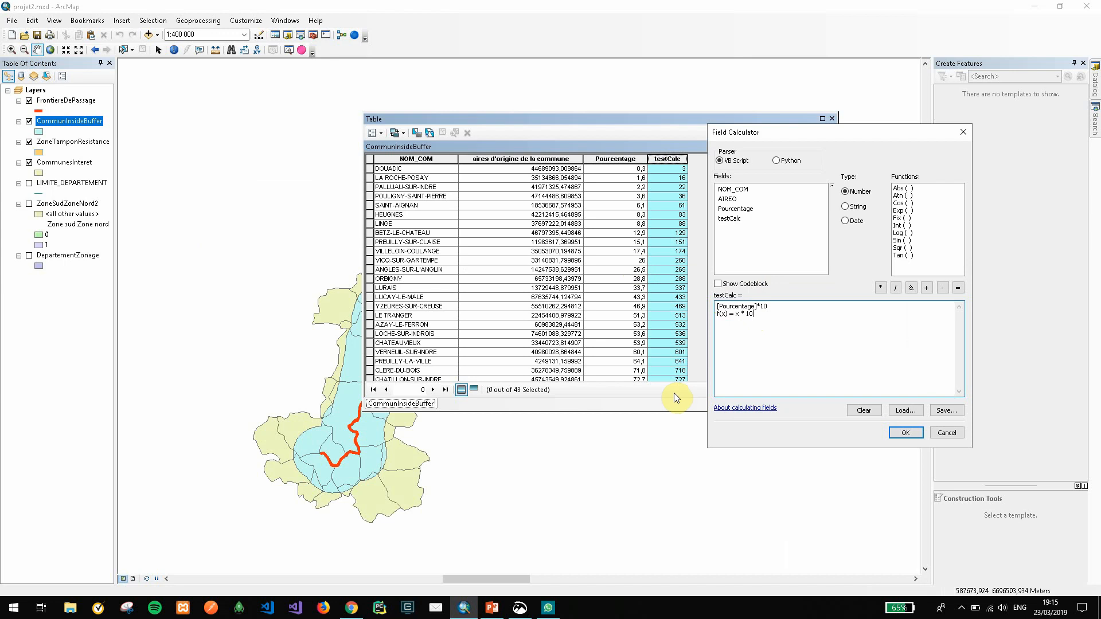
# Empty the expression and set the calculator to the Python parser with the codeblock shown
pyautogui.moveTo(774, 339); pyautogui.dragTo(671, 286)
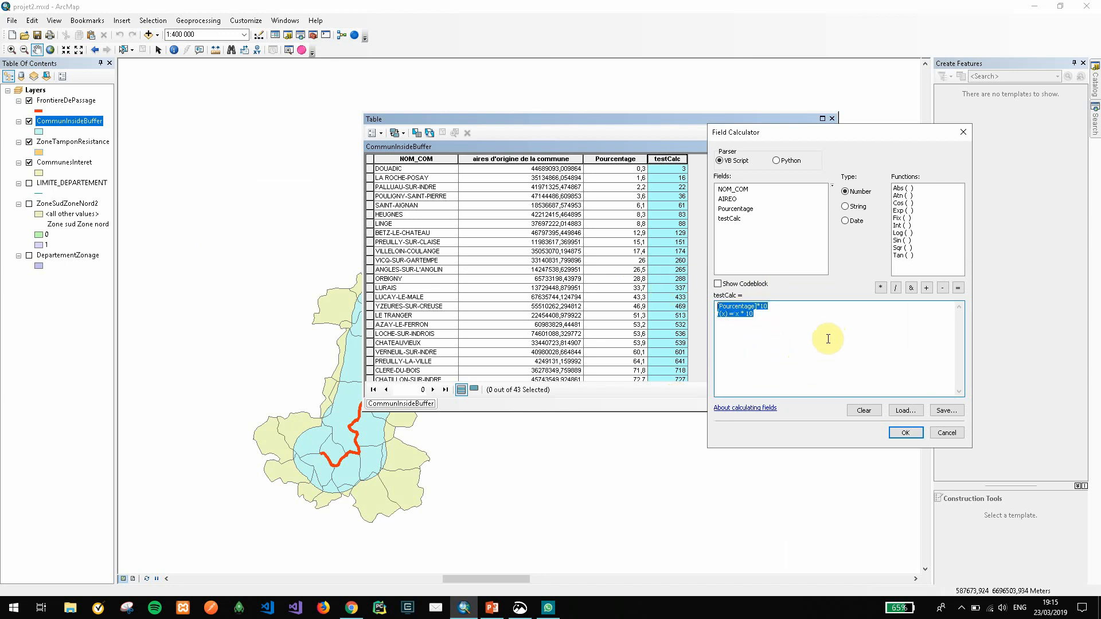
pyautogui.press('Delete')
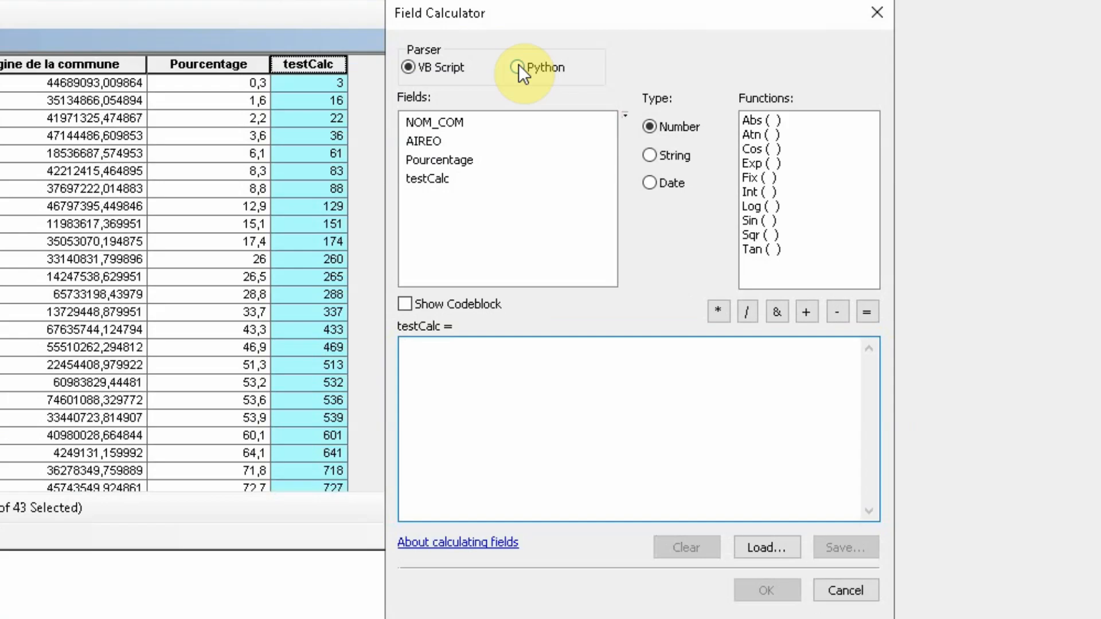
pyautogui.click(777, 161)
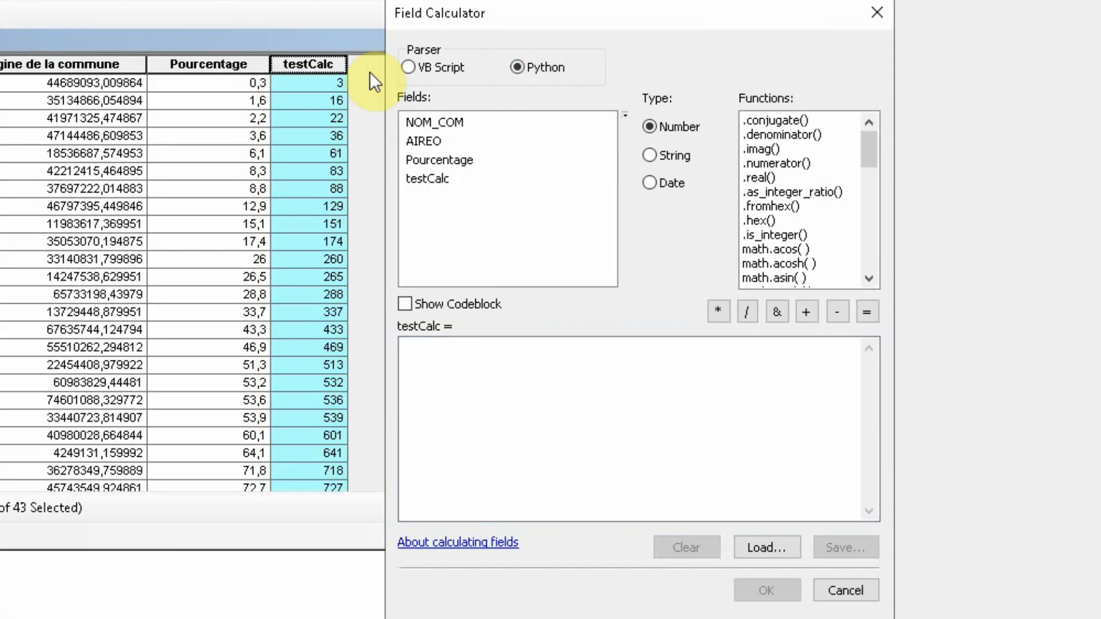
pyautogui.click(409, 67)
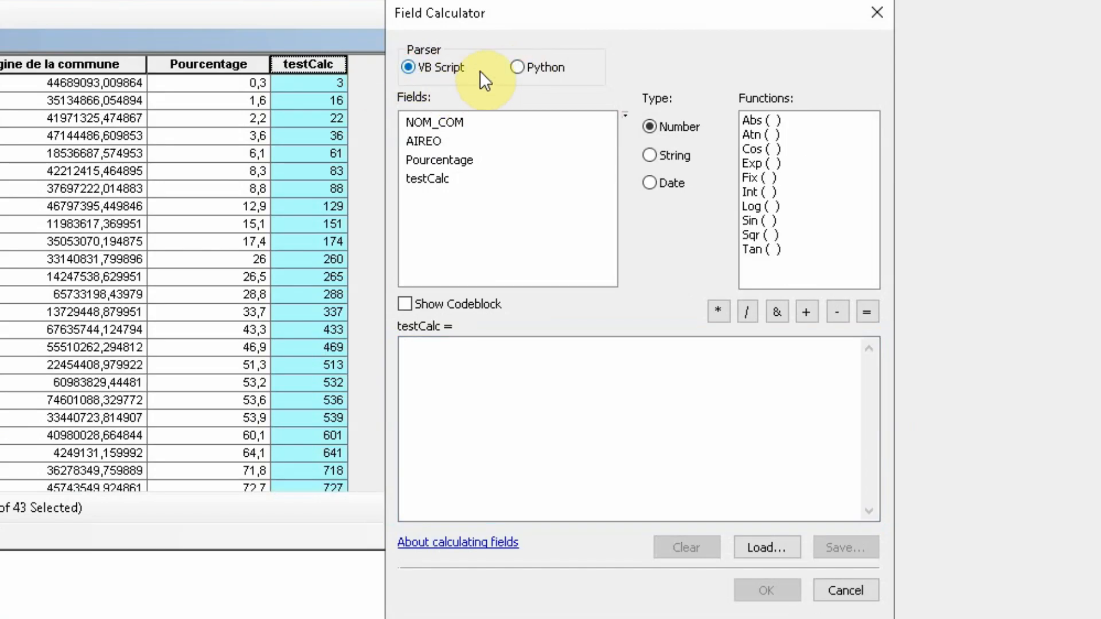
pyautogui.click(521, 68)
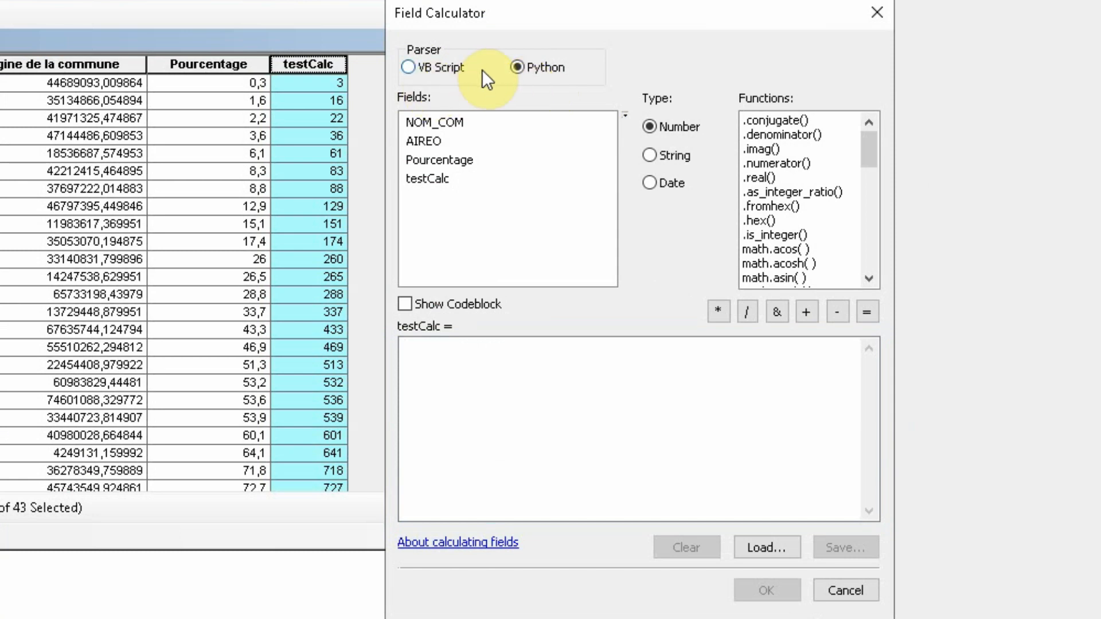
pyautogui.click(406, 304)
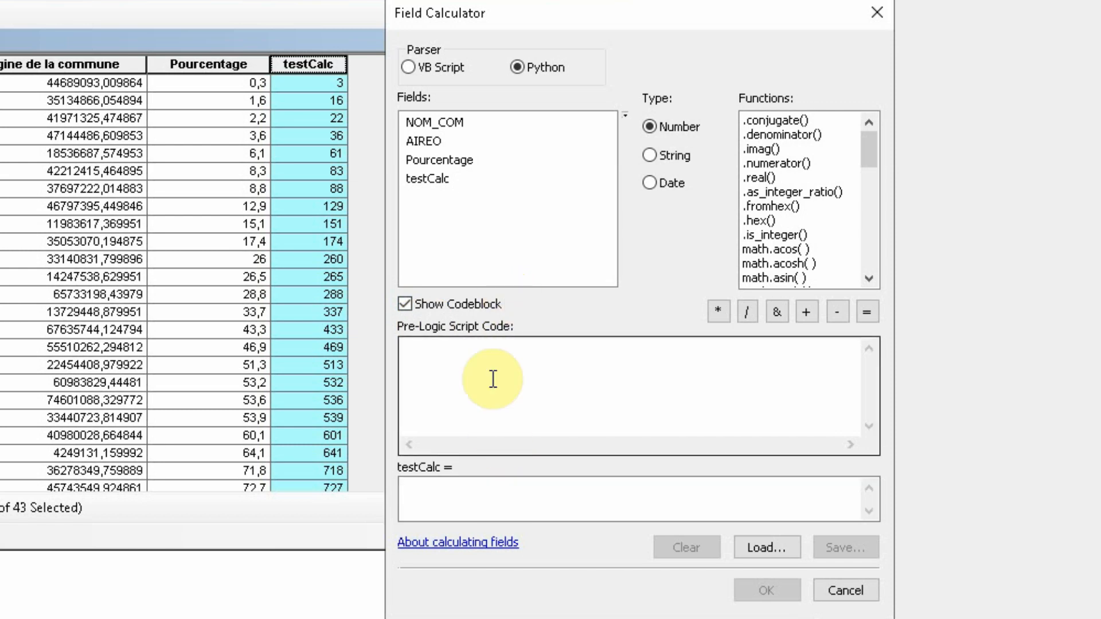
pyautogui.click(404, 305)
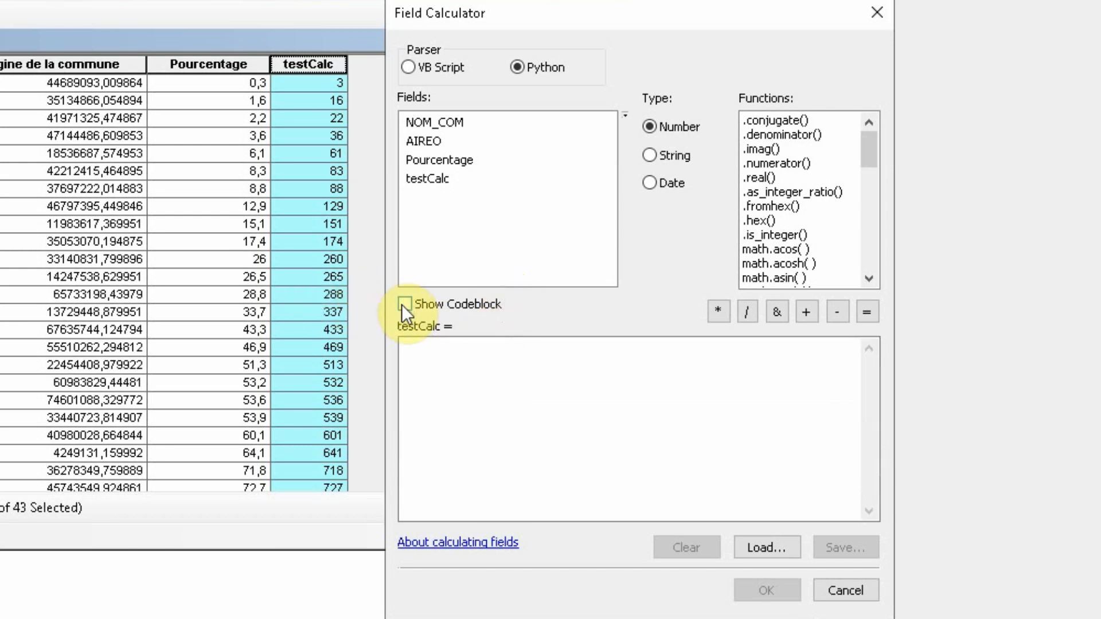
pyautogui.click(404, 304)
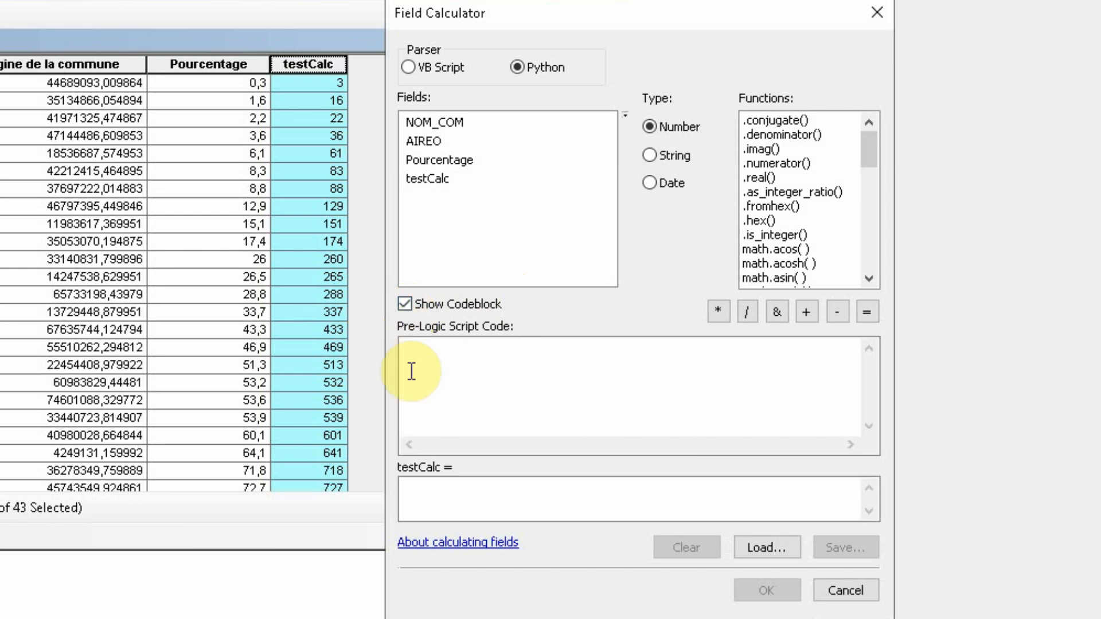
pyautogui.click(459, 510)
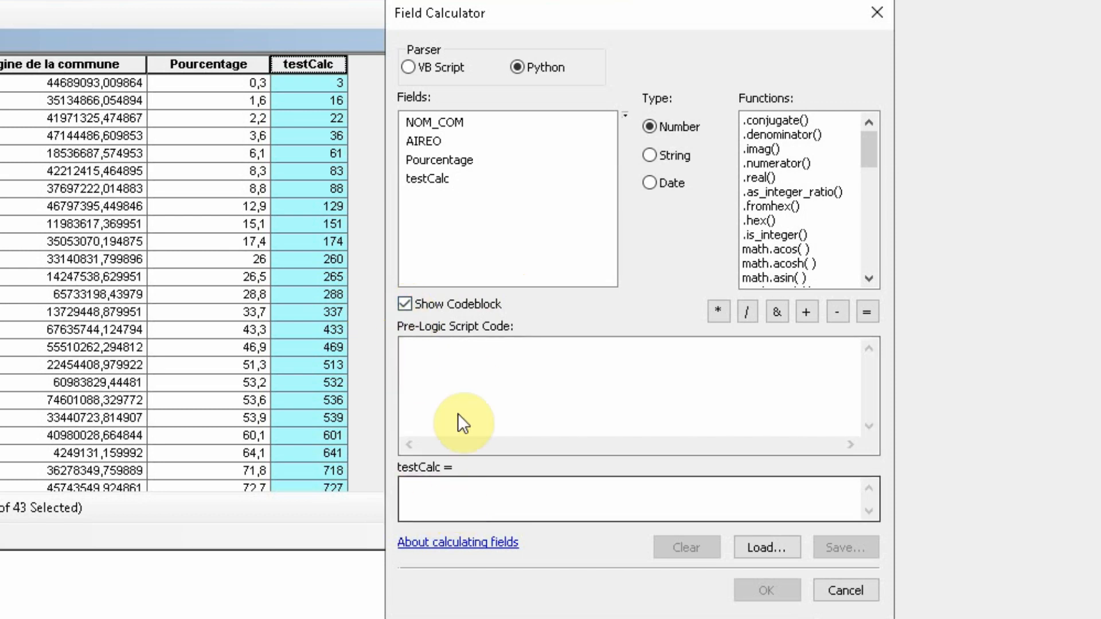
# Begin the pre-logic script code with a Python function definition named multipliePar100
pyautogui.click(472, 362)
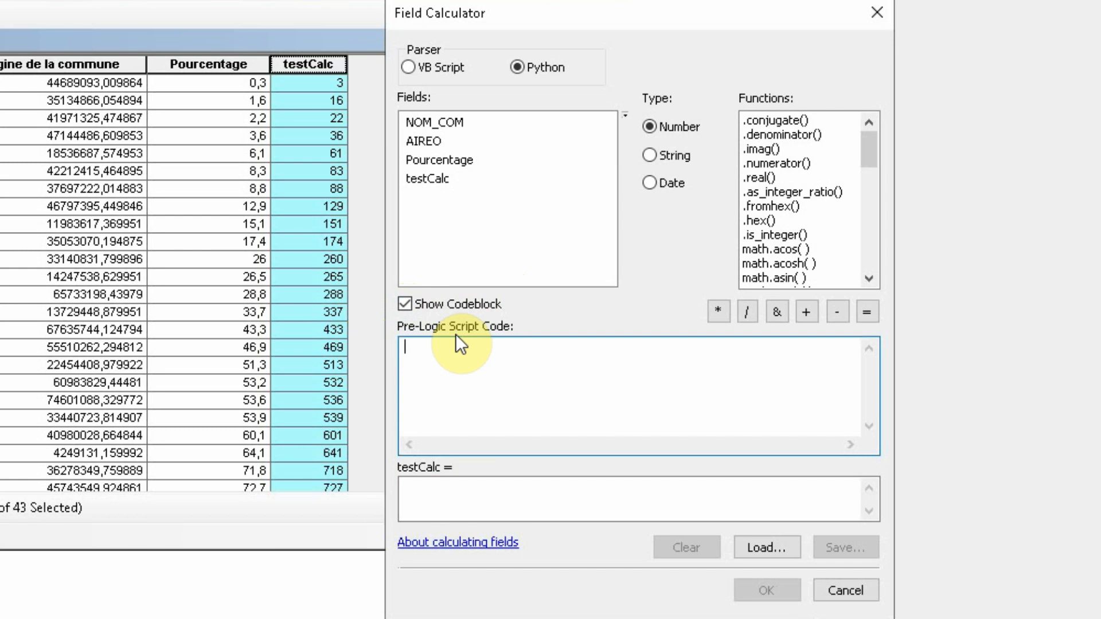
pyautogui.write('def')
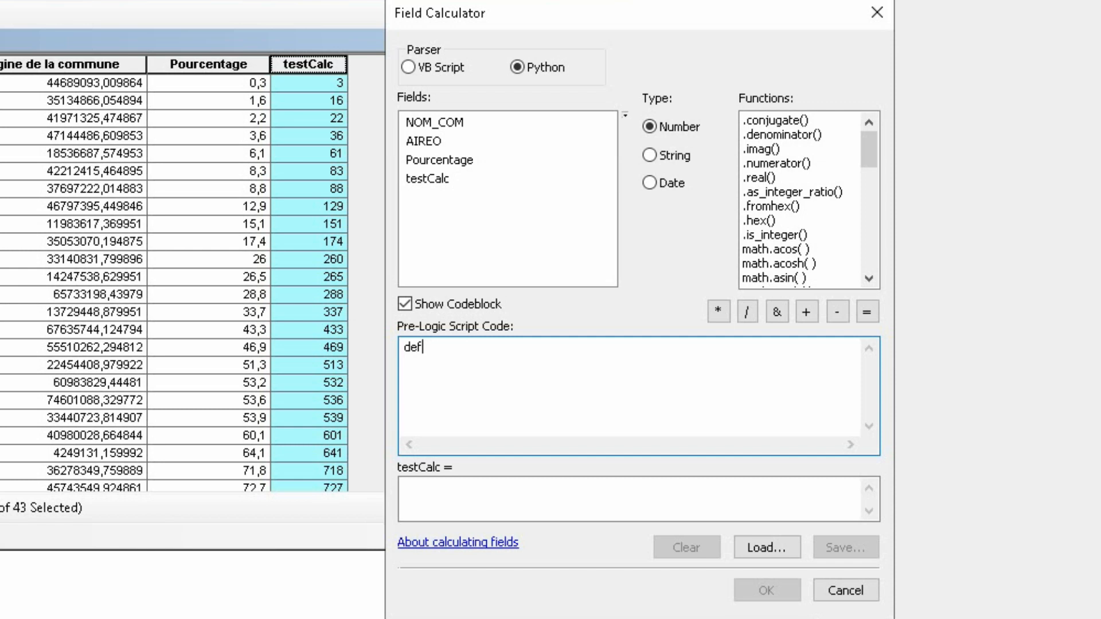
pyautogui.write('(x)')
pyautogui.press('BackSpace')
pyautogui.press('BackSpace')
pyautogui.press('BackSpace')
pyautogui.write('multipliePar100')
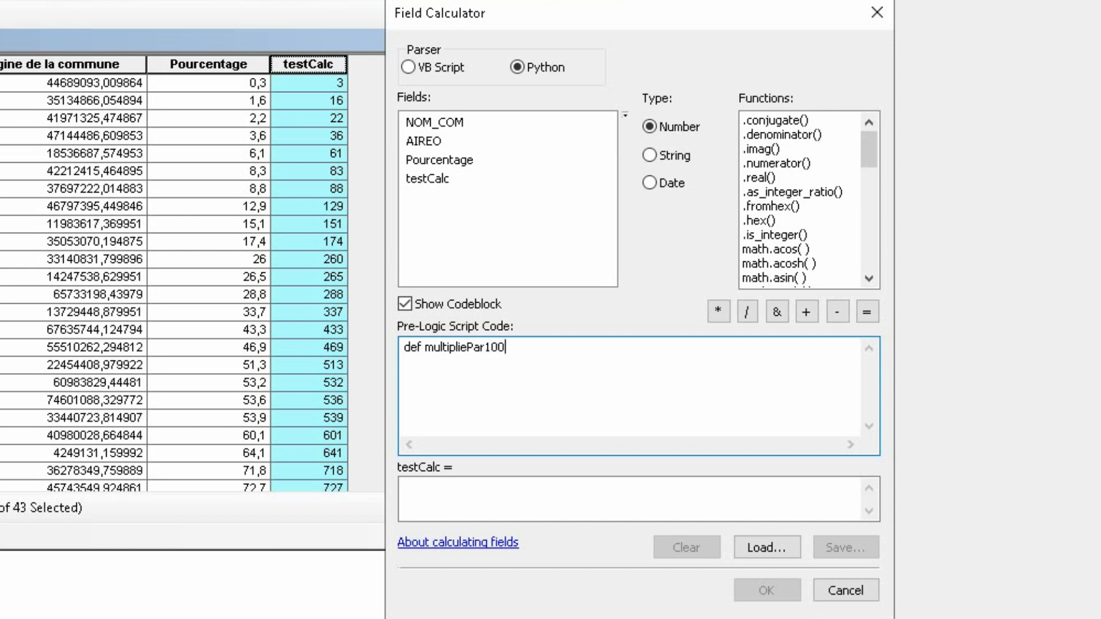
pyautogui.write('(')
# Rename the function multiplieParCent and complete its header line as def multiplieParCent(x) :, followed by a new line
pyautogui.press('BackSpace')
pyautogui.press('BackSpace')
pyautogui.press('BackSpace')
pyautogui.press('BackSpace')
pyautogui.write('Cent(x) :')
pyautogui.press('Return')
pyautogui.write('dsdsdsd')
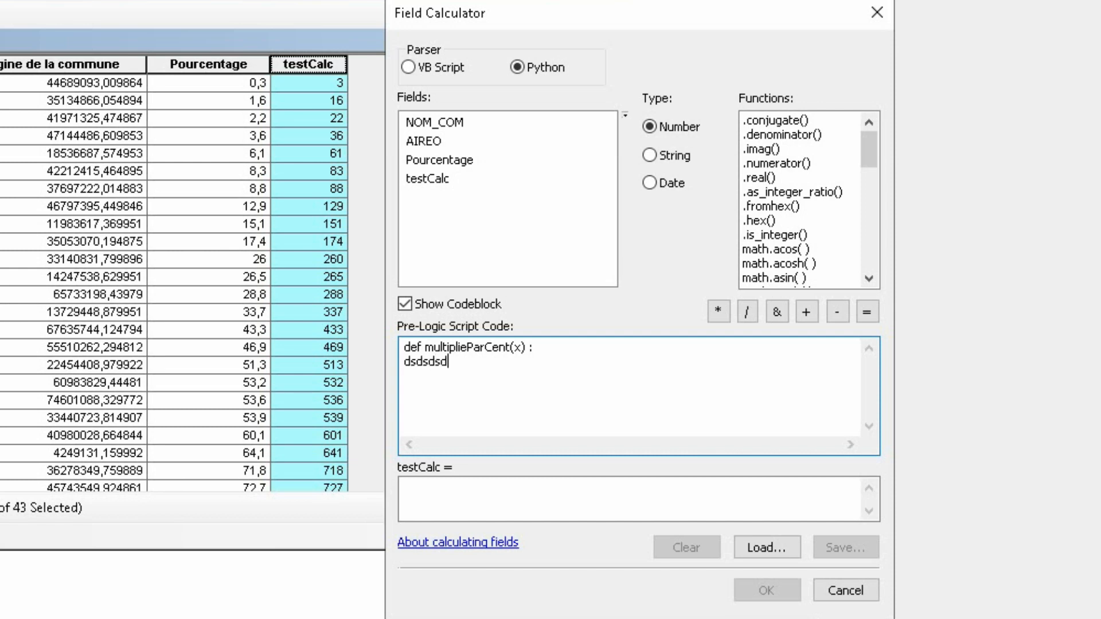
pyautogui.press('BackSpace')
pyautogui.press('BackSpace')
pyautogui.press('BackSpace')
pyautogui.press('BackSpace')
pyautogui.press('BackSpace')
pyautogui.press('BackSpace')
pyautogui.press('BackSpace')
# Write the function body as the indented line return x * 100 under the header
pyautogui.write('x * 100')
pyautogui.press('Return')
pyautogui.write('return')
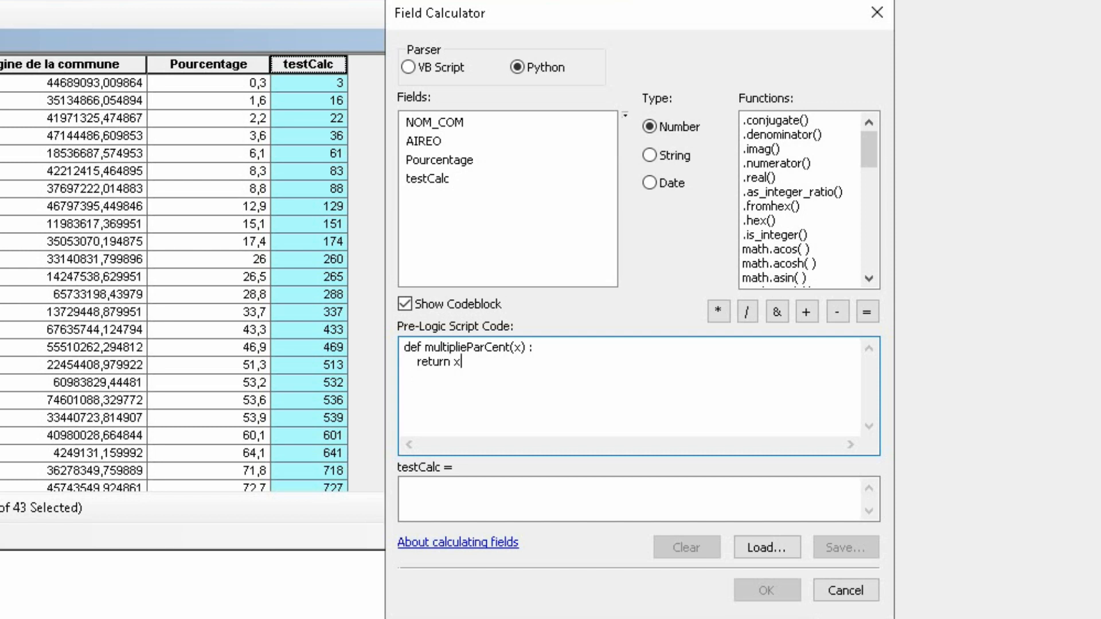
pyautogui.write('* 100')
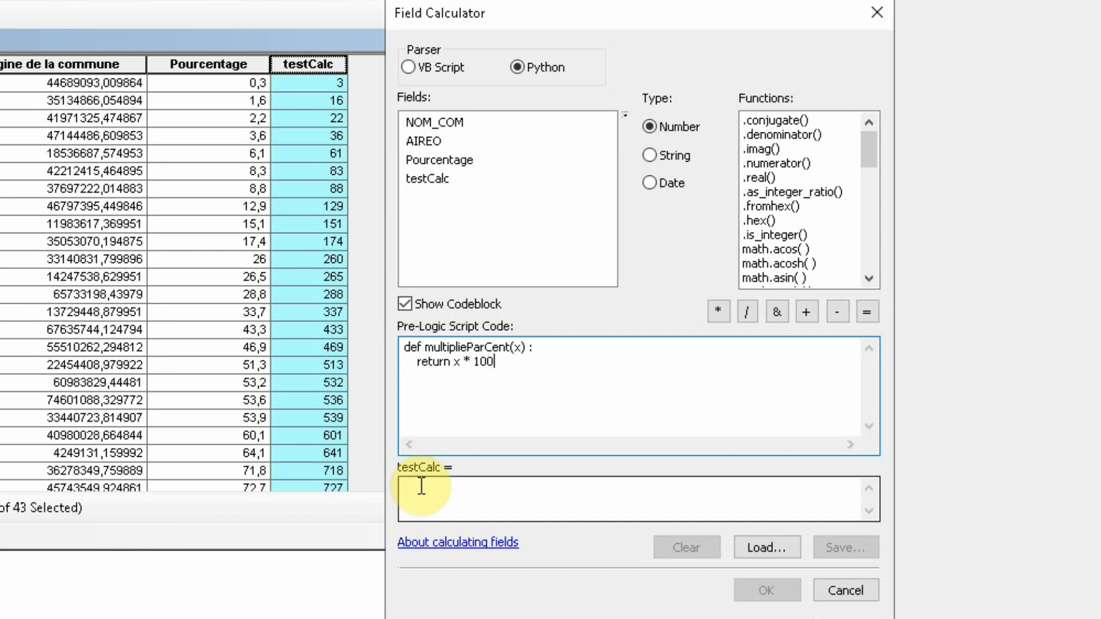
# Insert the indented line a = x*100 between the function header and the return line
pyautogui.click(565, 356)
pyautogui.click(567, 343)
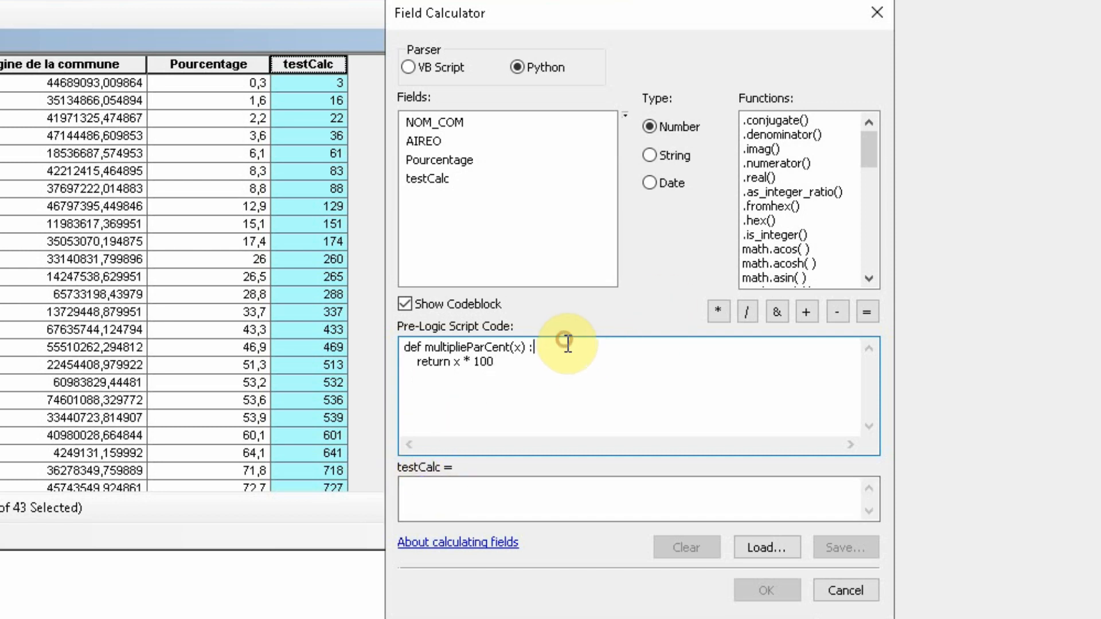
pyautogui.press('Return')
pyautogui.press('Tab')
pyautogui.press('Tab')
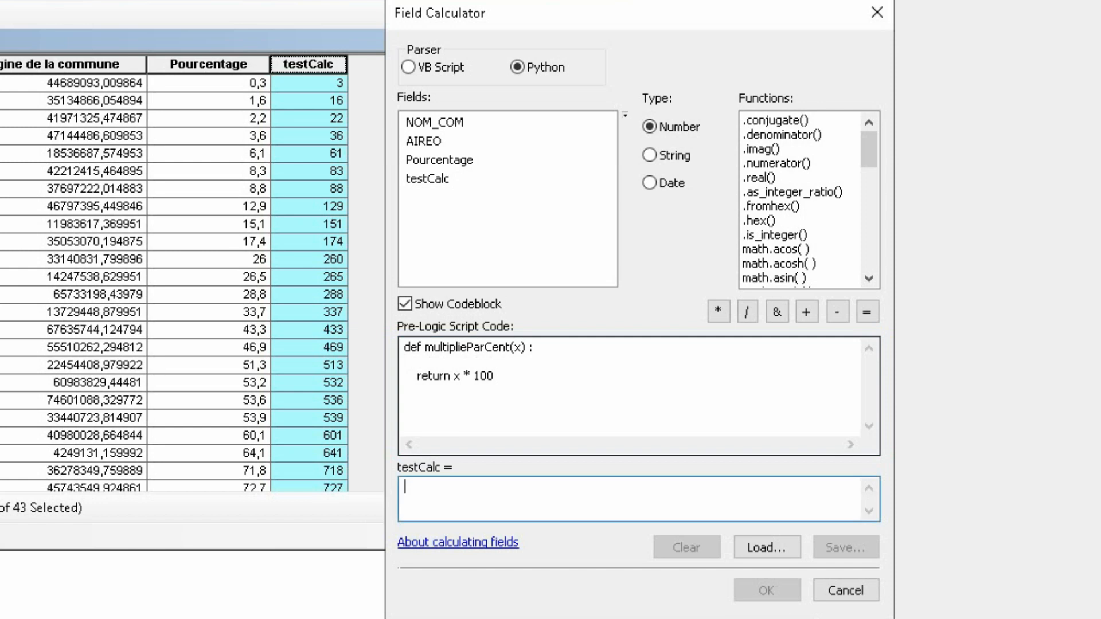
pyautogui.click(413, 355)
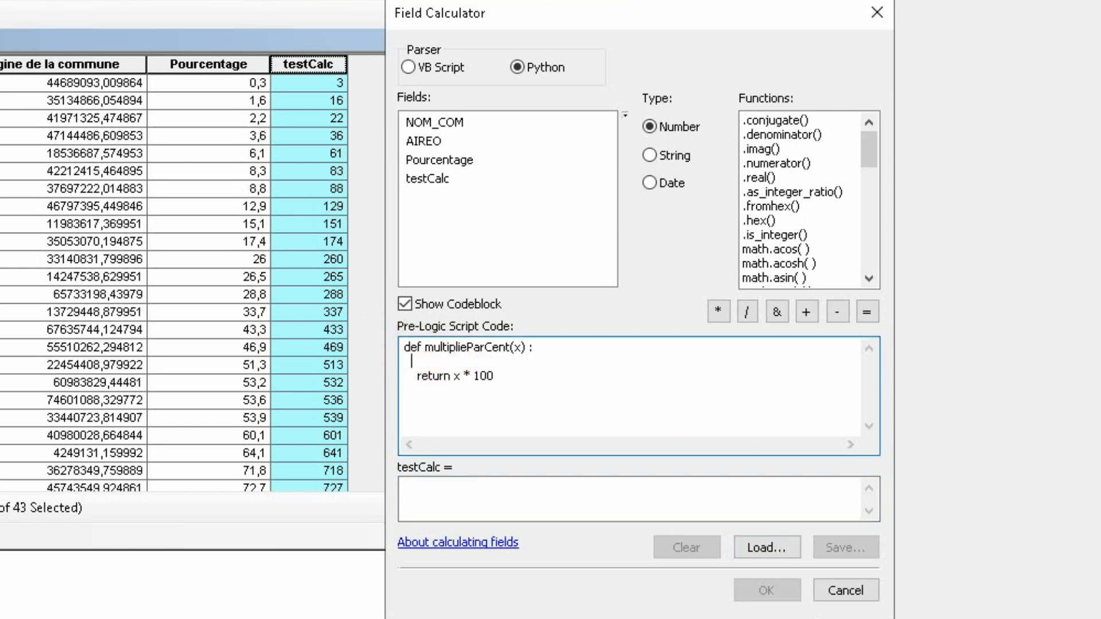
pyautogui.press('BackSpace')
pyautogui.press('BackSpace')
pyautogui.press('BackSpace')
pyautogui.write('a = x*100')
# Change the last line of the function so that it reads return a
pyautogui.click(493, 376)
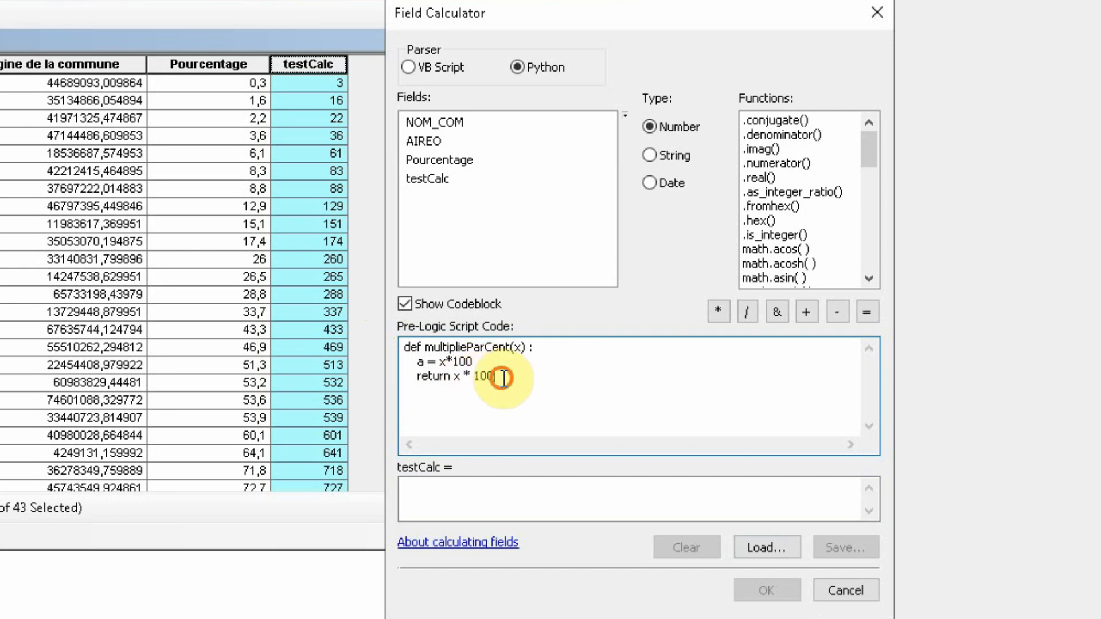
pyautogui.press('BackSpace')
pyautogui.press('BackSpace')
pyautogui.press('BackSpace')
pyautogui.press('BackSpace')
pyautogui.press('BackSpace')
pyautogui.press('BackSpace')
pyautogui.press('BackSpace')
pyautogui.write('a')
# Copy multiplieParCent(x) from the function header into the testCalc expression, keeping the header intact
pyautogui.click(503, 481)
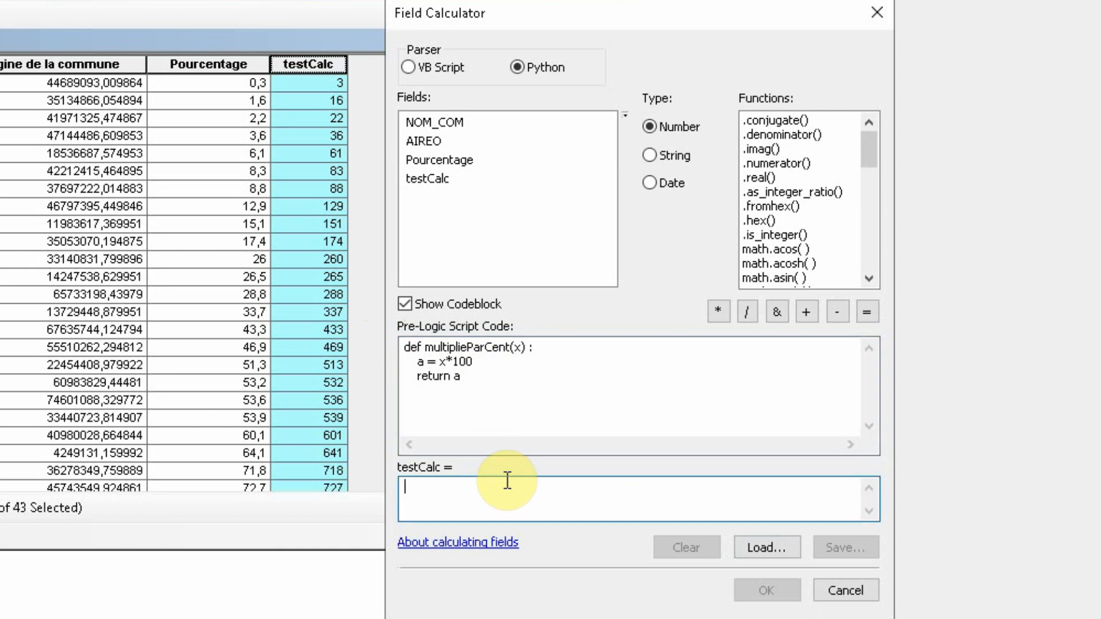
pyautogui.click(551, 423)
pyautogui.moveTo(484, 408); pyautogui.dragTo(310, 322)
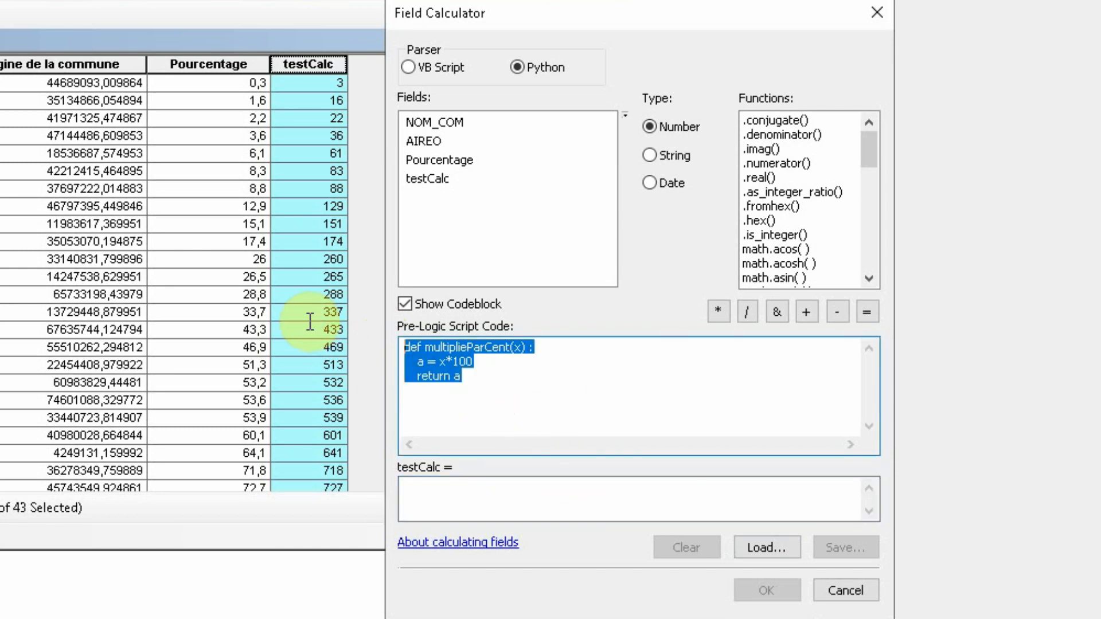
pyautogui.click(503, 386)
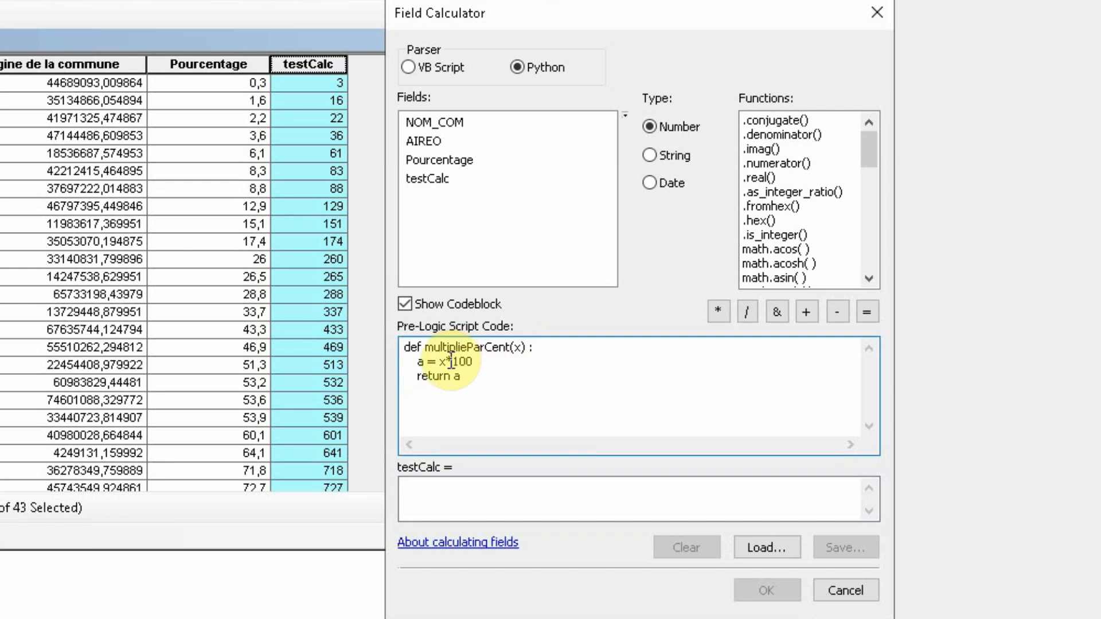
pyautogui.moveTo(425, 352); pyautogui.dragTo(524, 351)
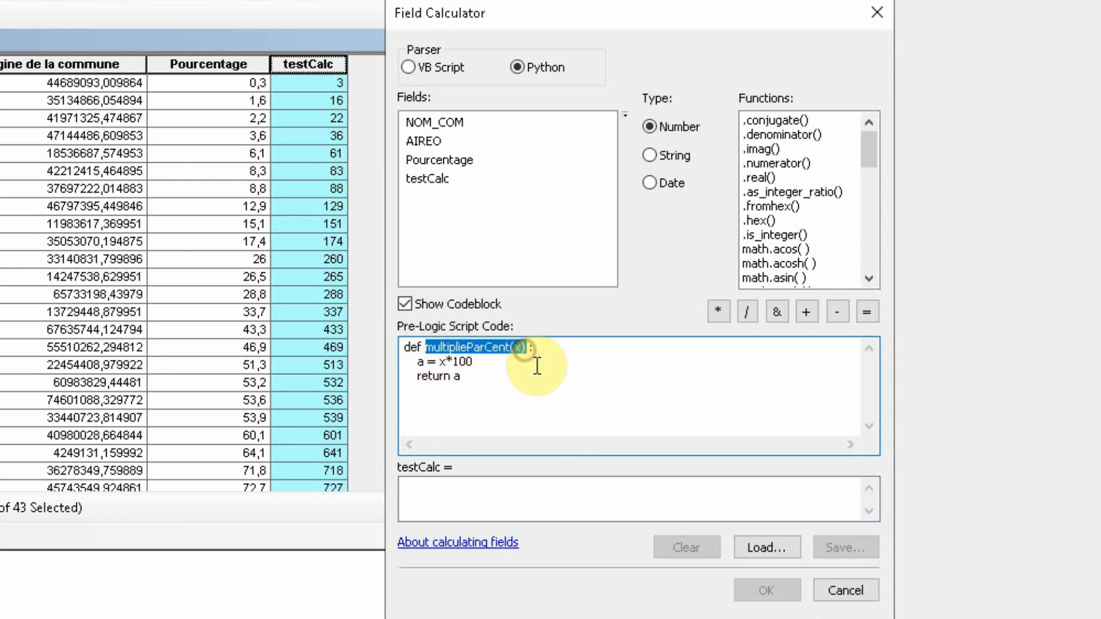
pyautogui.hotkey('ctrl', 'x')
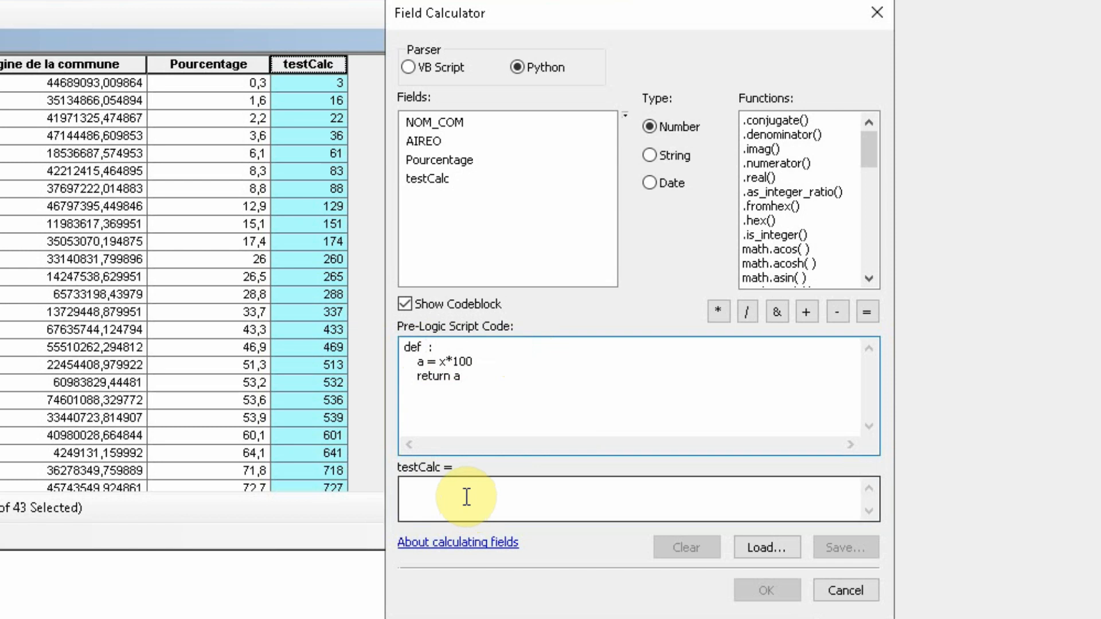
pyautogui.hotkey('ctrl', 'z')
pyautogui.click(460, 492)
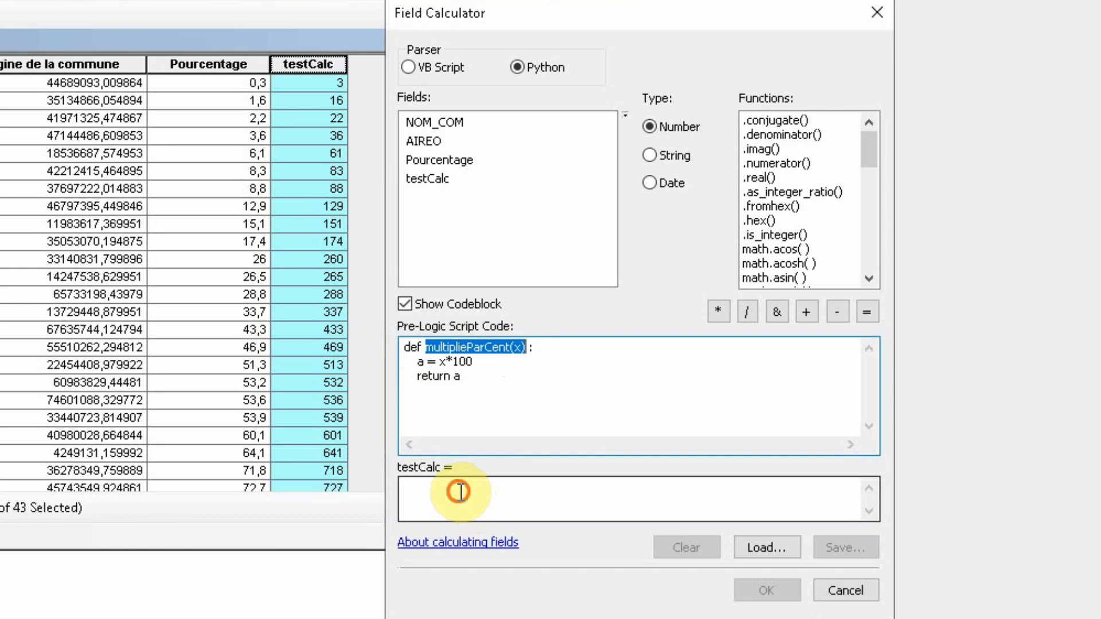
pyautogui.click(460, 491)
pyautogui.hotkey('ctrl', 'v')
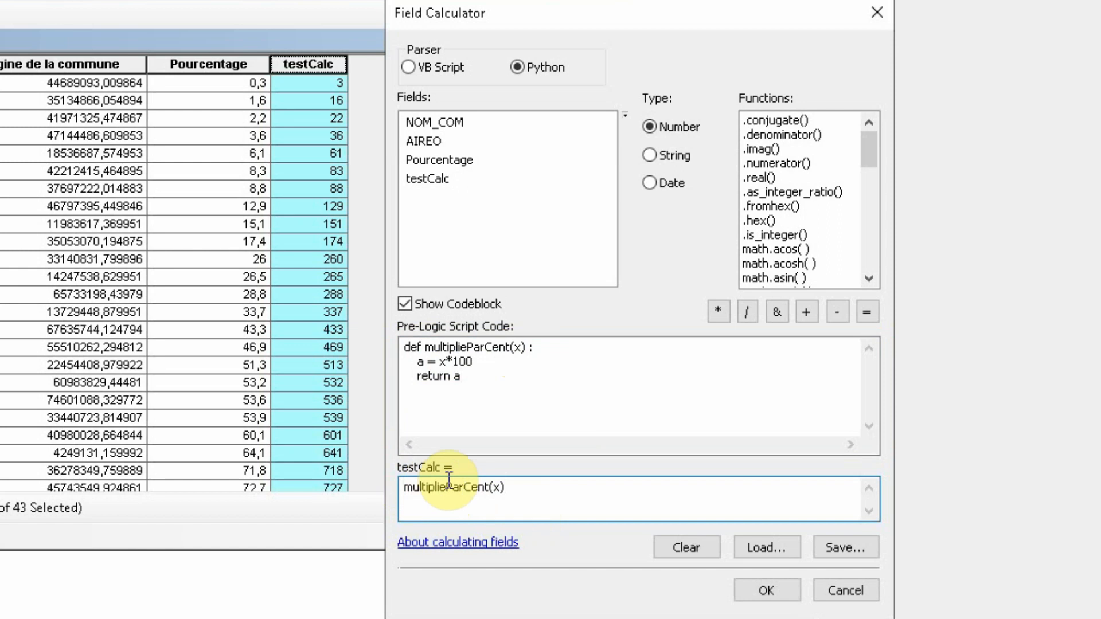
# Replace the argument x in the testCalc expression with the Pourcentage field
pyautogui.click(499, 489)
pyautogui.press('BackSpace')
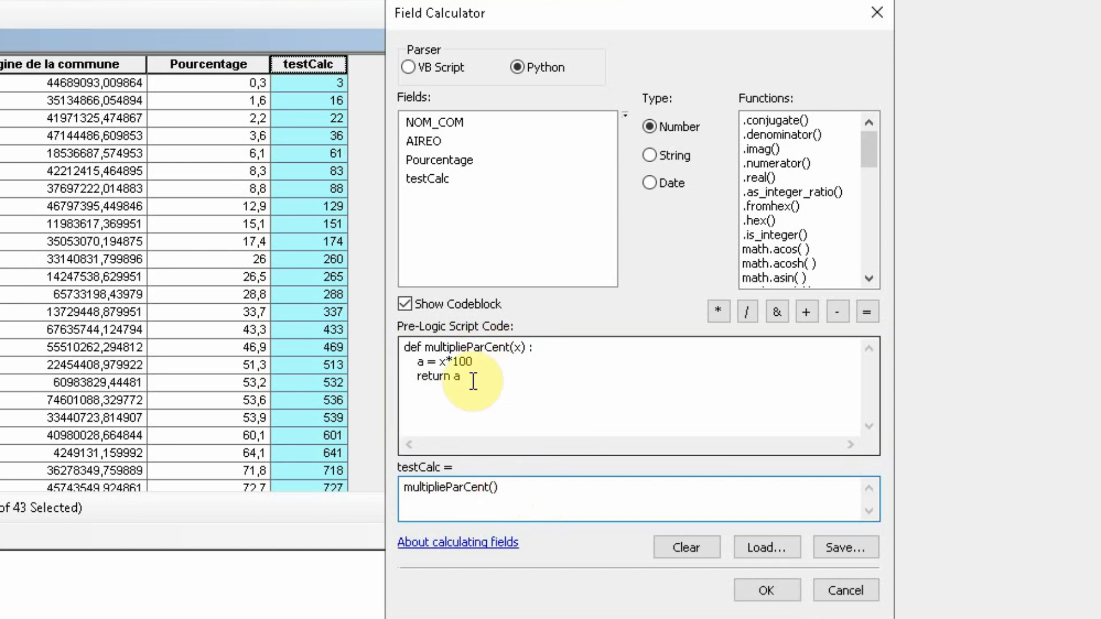
pyautogui.doubleClick(453, 160)
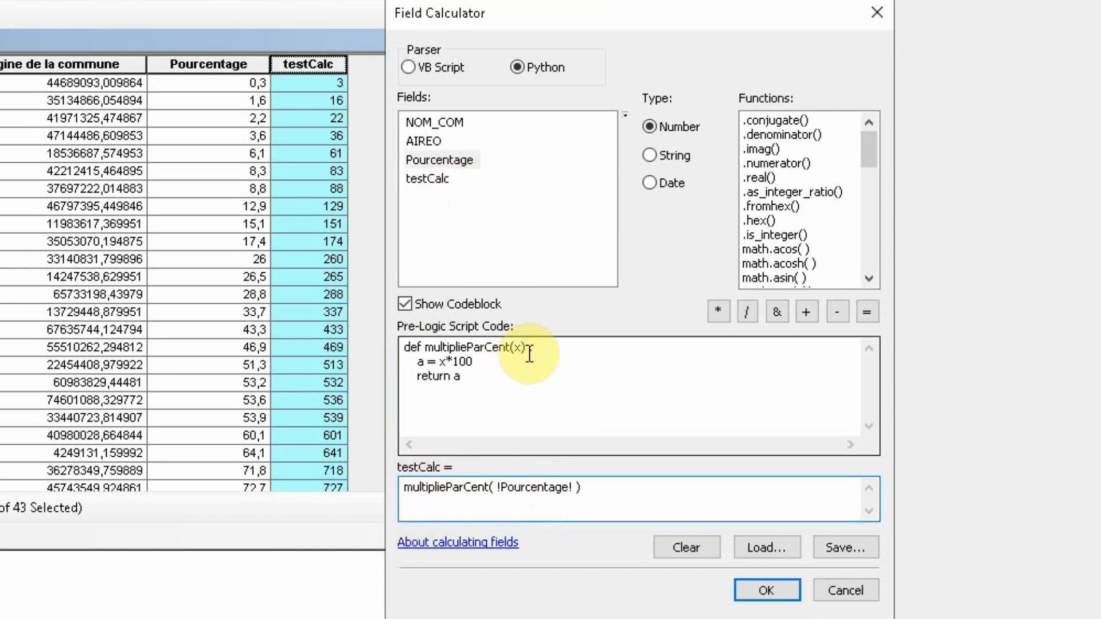
# Run the multiplieParCent( !Pourcentage! ) calculation and compare the first three Pourcentage values with their testCalc results
pyautogui.moveTo(529, 347); pyautogui.dragTo(361, 332)
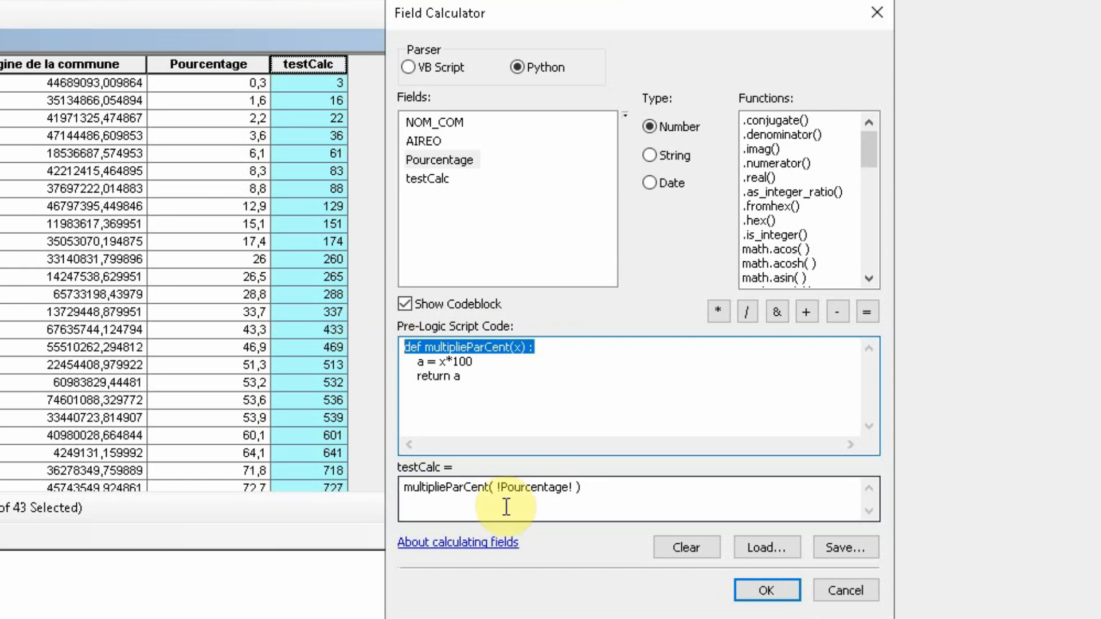
pyautogui.moveTo(497, 487); pyautogui.dragTo(577, 479)
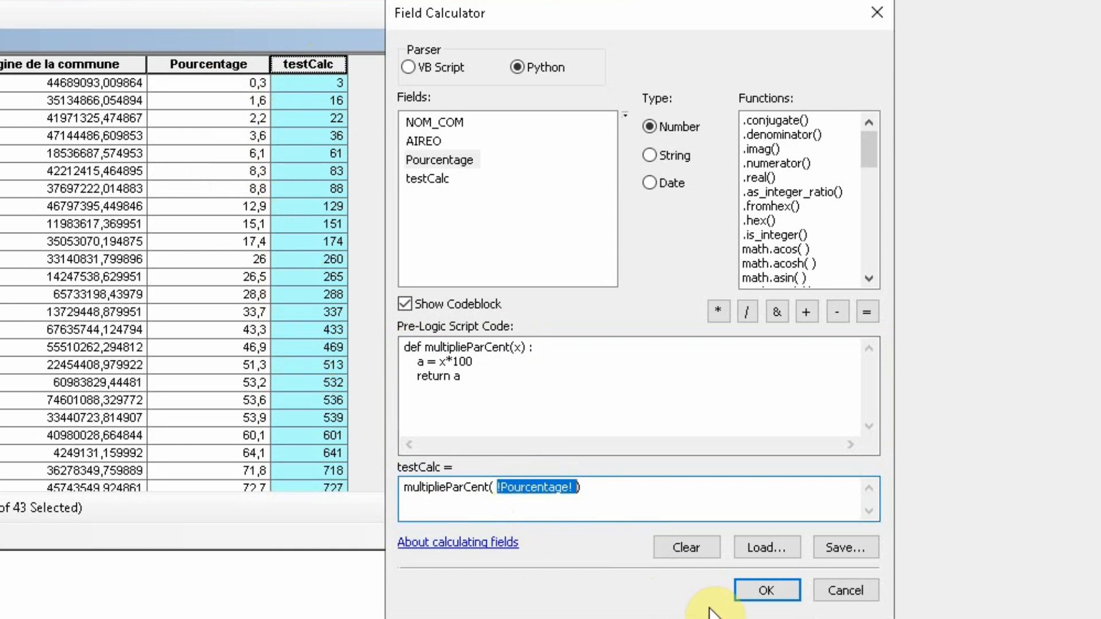
pyautogui.click(800, 591)
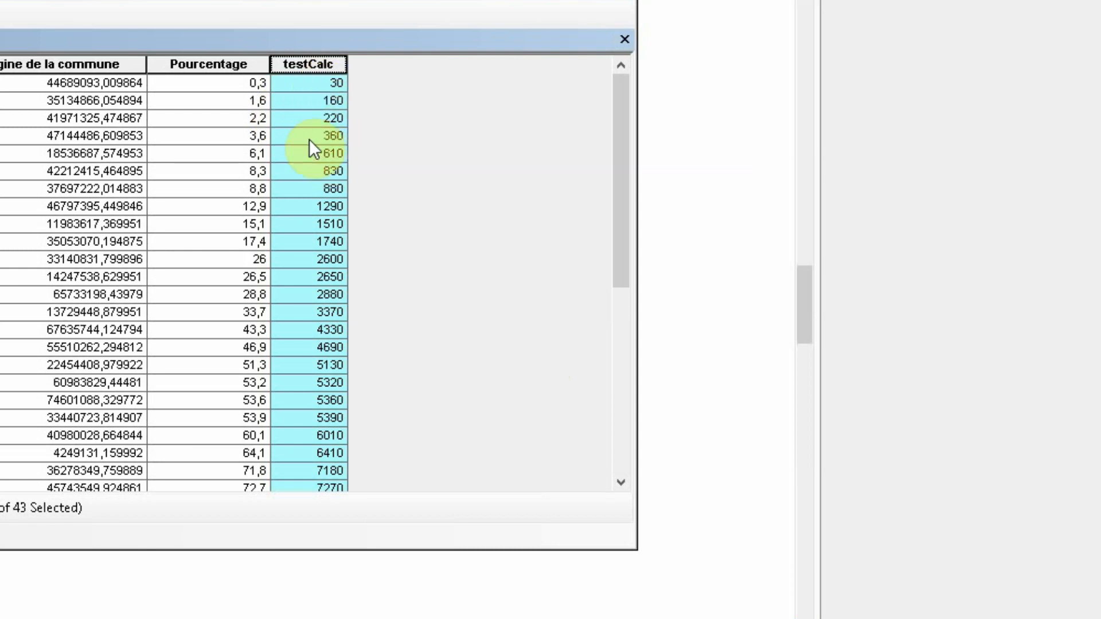
pyautogui.click(250, 82)
pyautogui.click(250, 100)
pyautogui.click(253, 116)
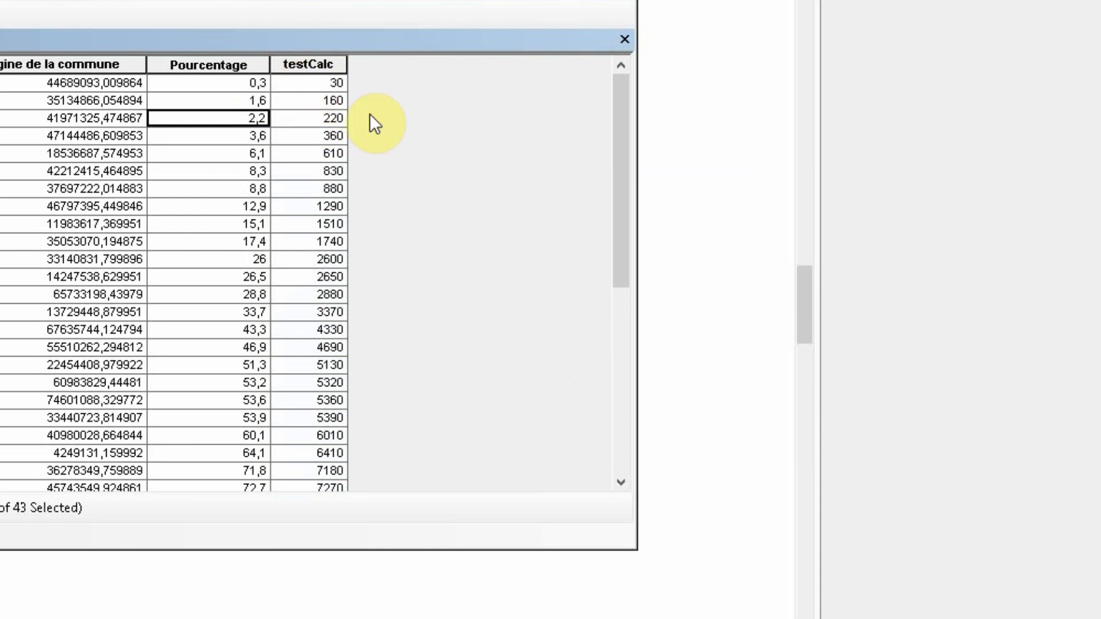
# Reopen the Field Calculator for testCalc outside an edit session, review the codeblock and its calling expression, and close the calculator
pyautogui.rightClick(306, 66)
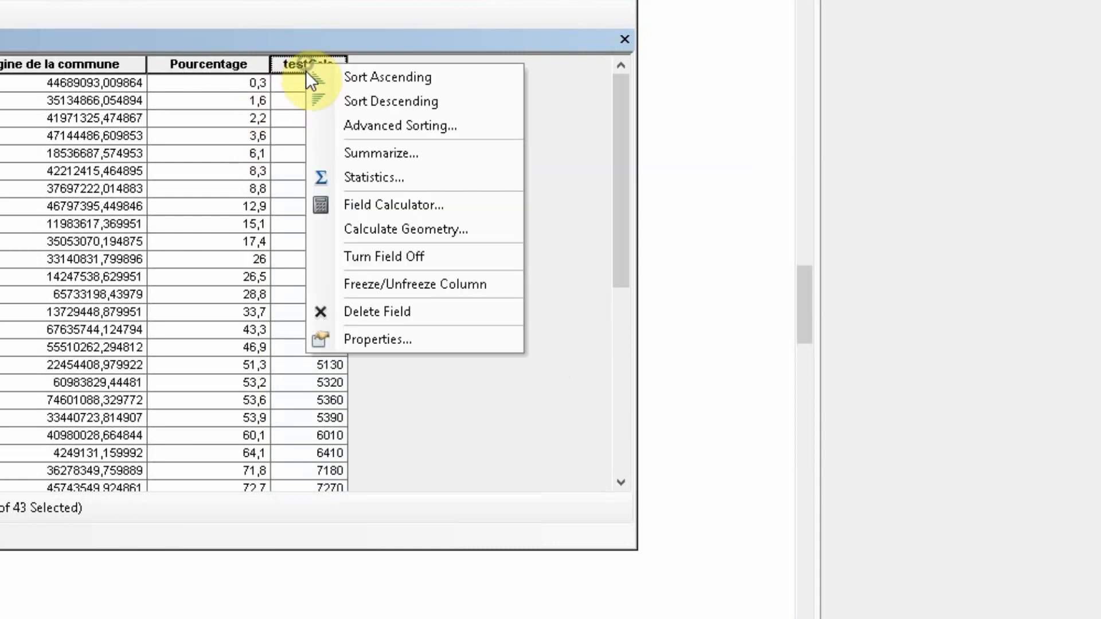
pyautogui.click(404, 207)
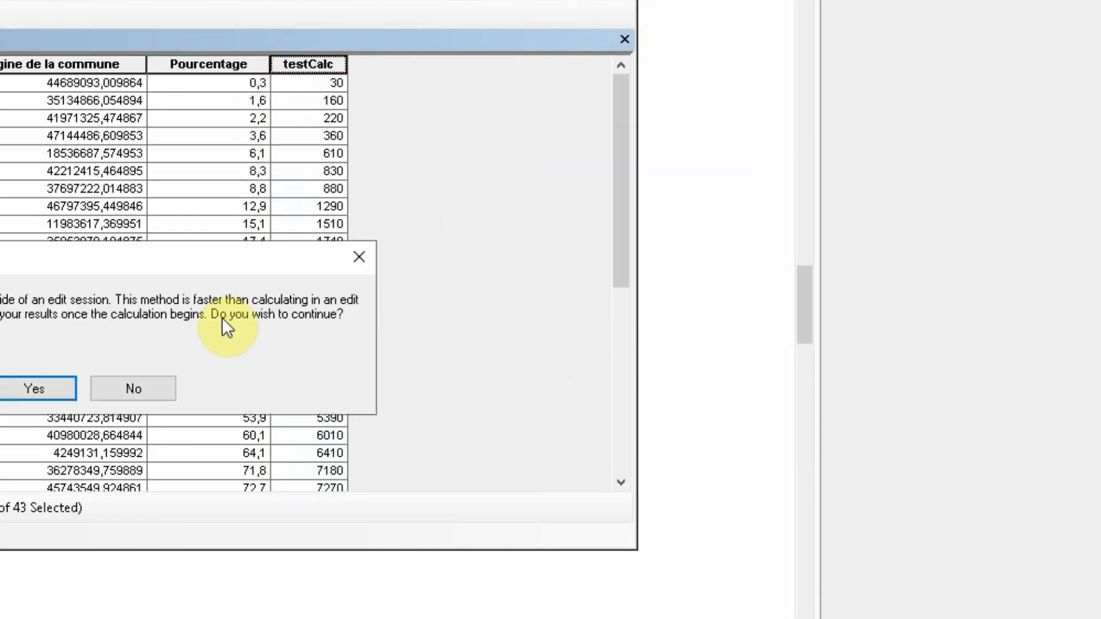
pyautogui.click(59, 388)
pyautogui.moveTo(131, 29); pyautogui.dragTo(640, 70)
pyautogui.moveTo(418, 458); pyautogui.dragTo(330, 383)
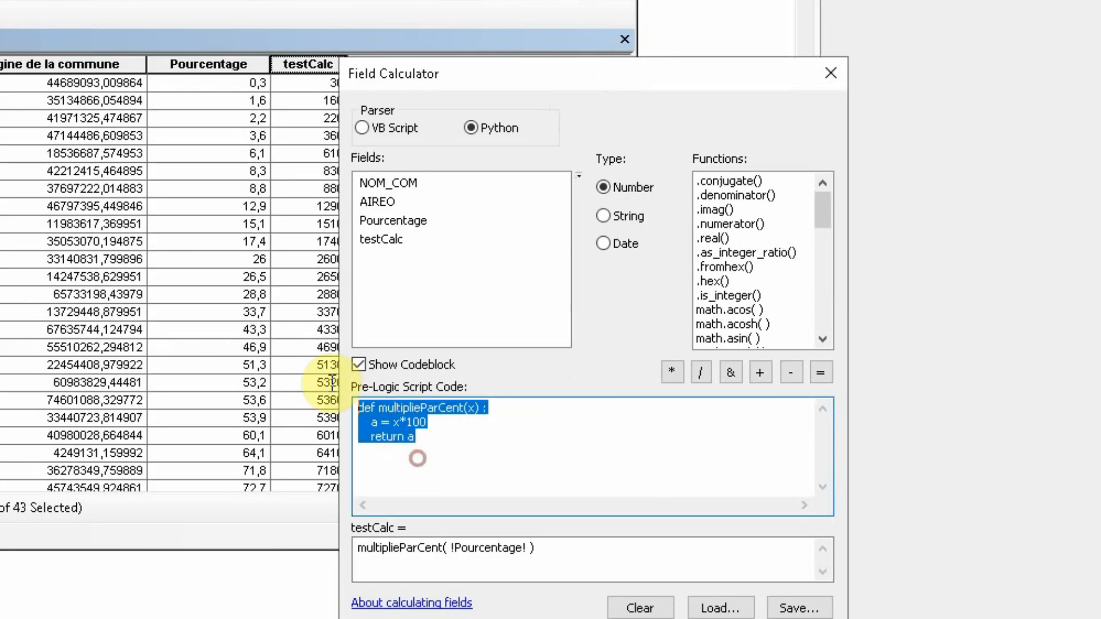
pyautogui.moveTo(612, 565); pyautogui.dragTo(199, 526)
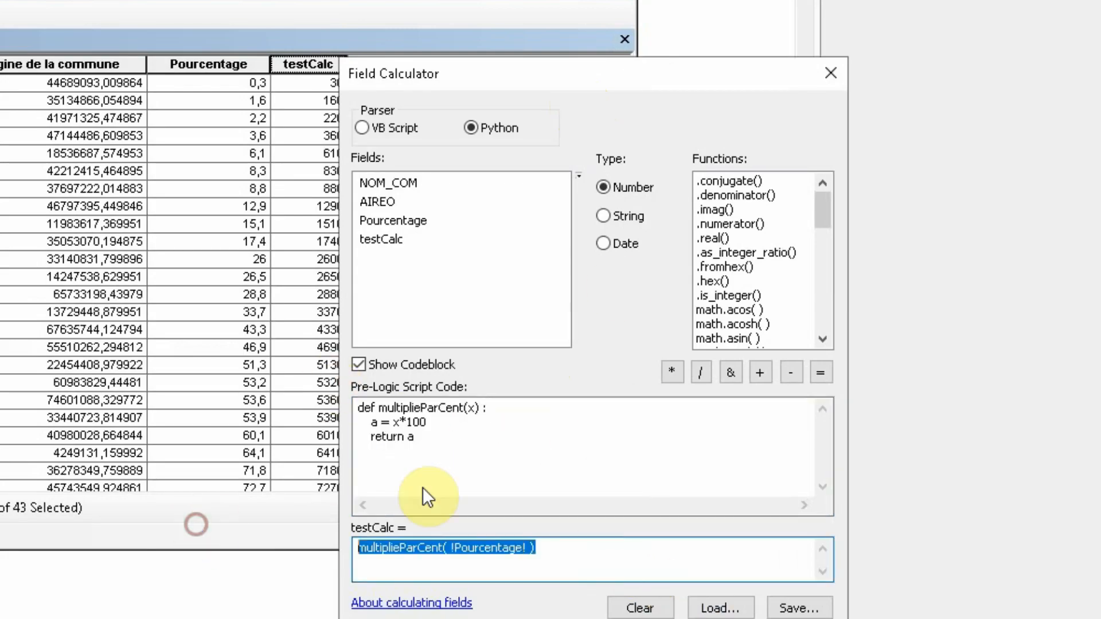
pyautogui.click(537, 477)
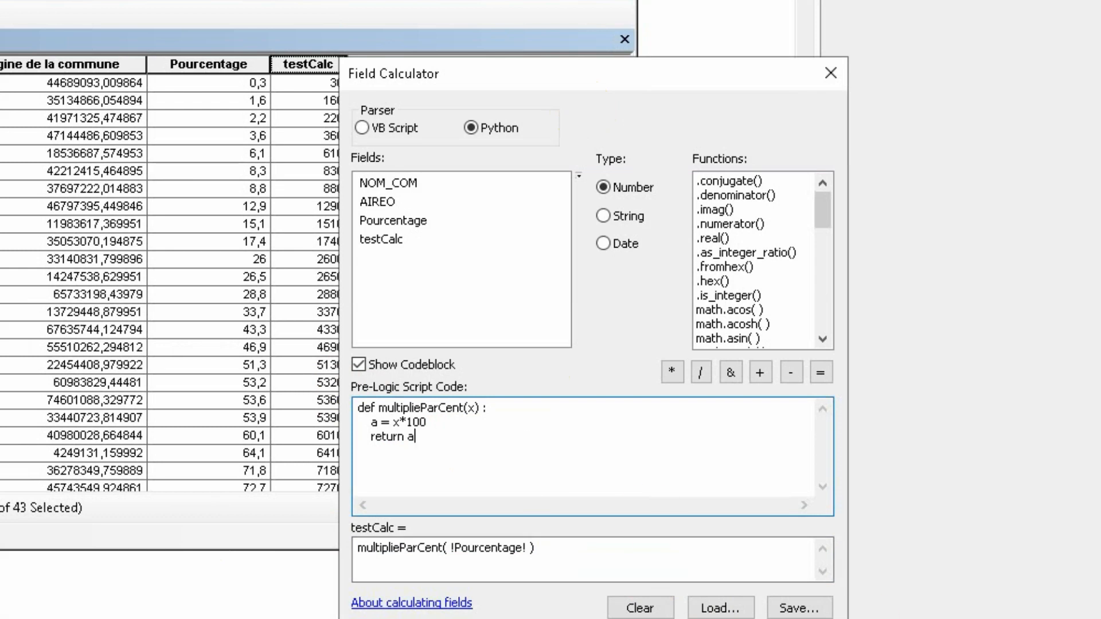
pyautogui.click(721, 618)
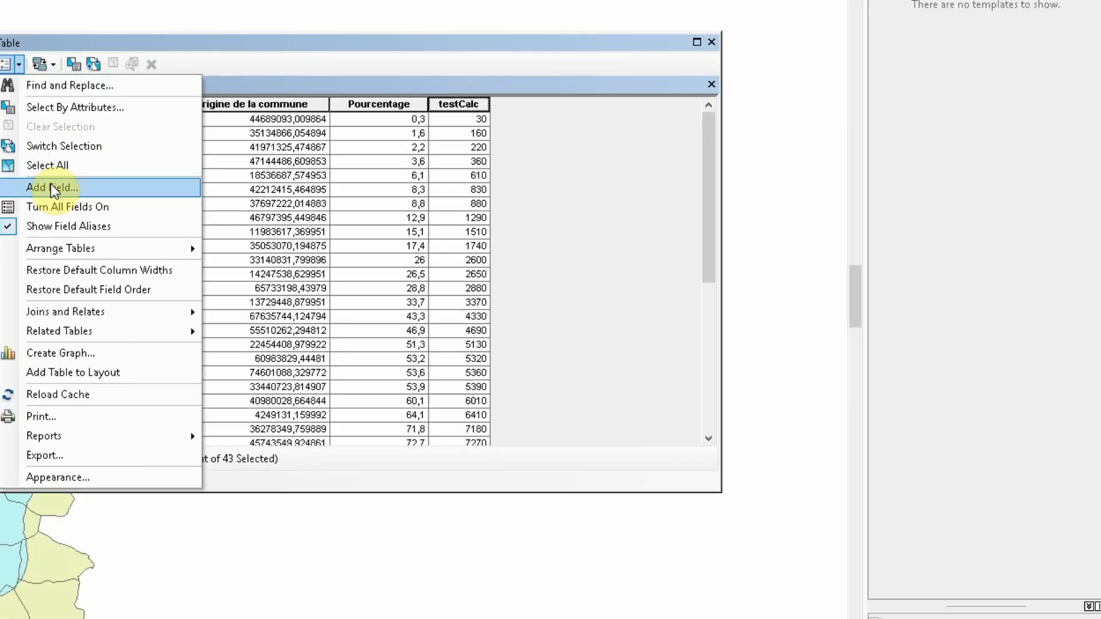
# Add a Text field named grandeCommune to the CommunInsideBuffer table and bring its column into view
pyautogui.click(98, 189)
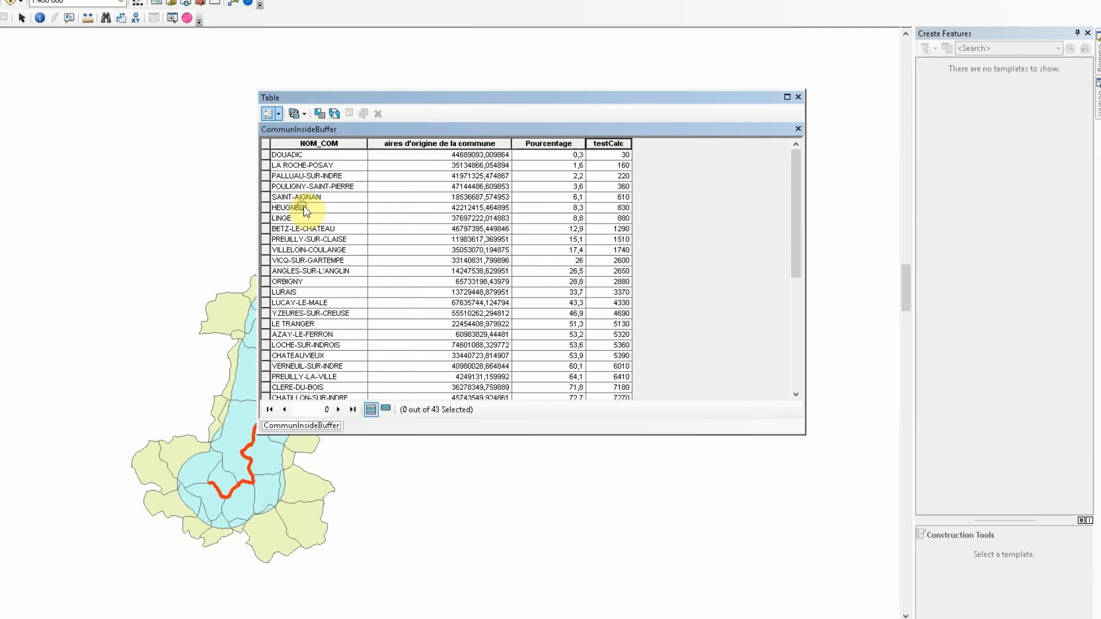
pyautogui.click(558, 259)
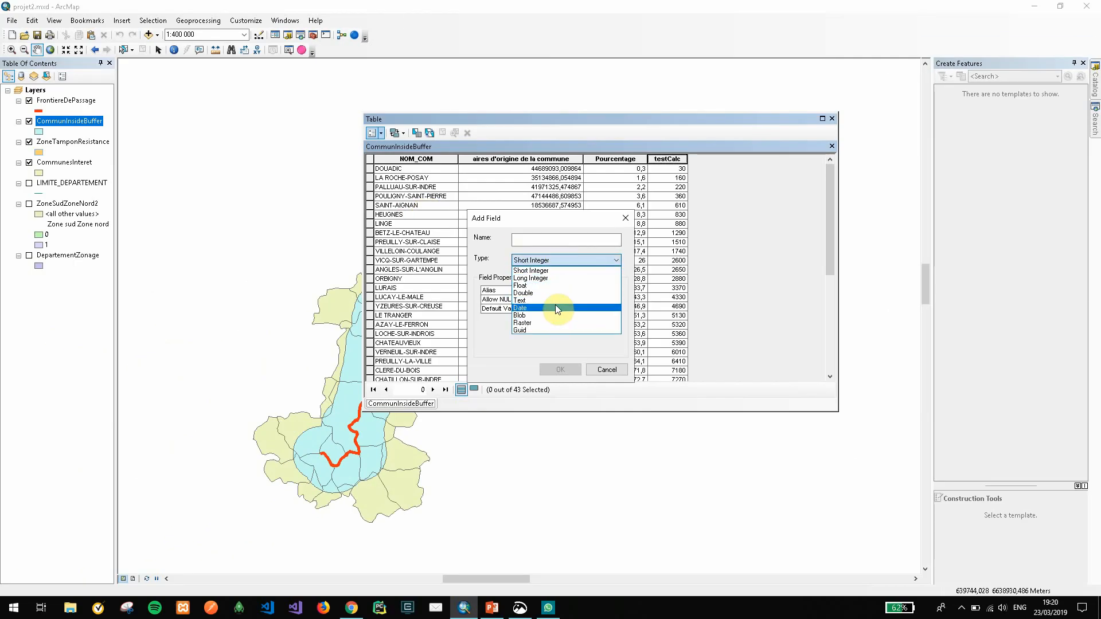
pyautogui.click(555, 302)
pyautogui.click(544, 244)
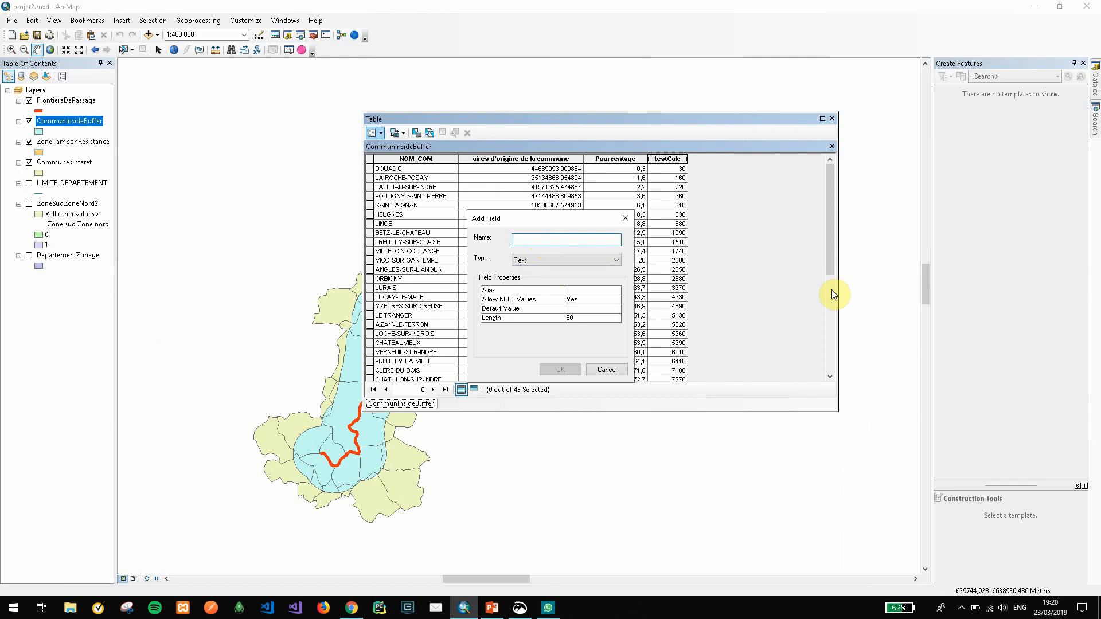
pyautogui.write('grandeCommune')
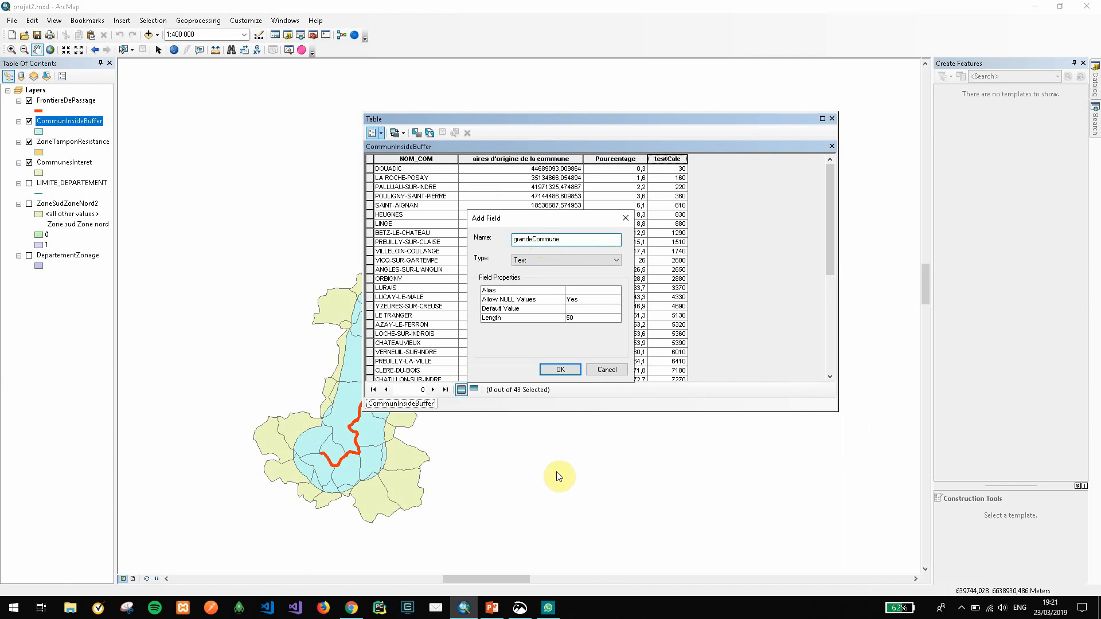
pyautogui.click(563, 371)
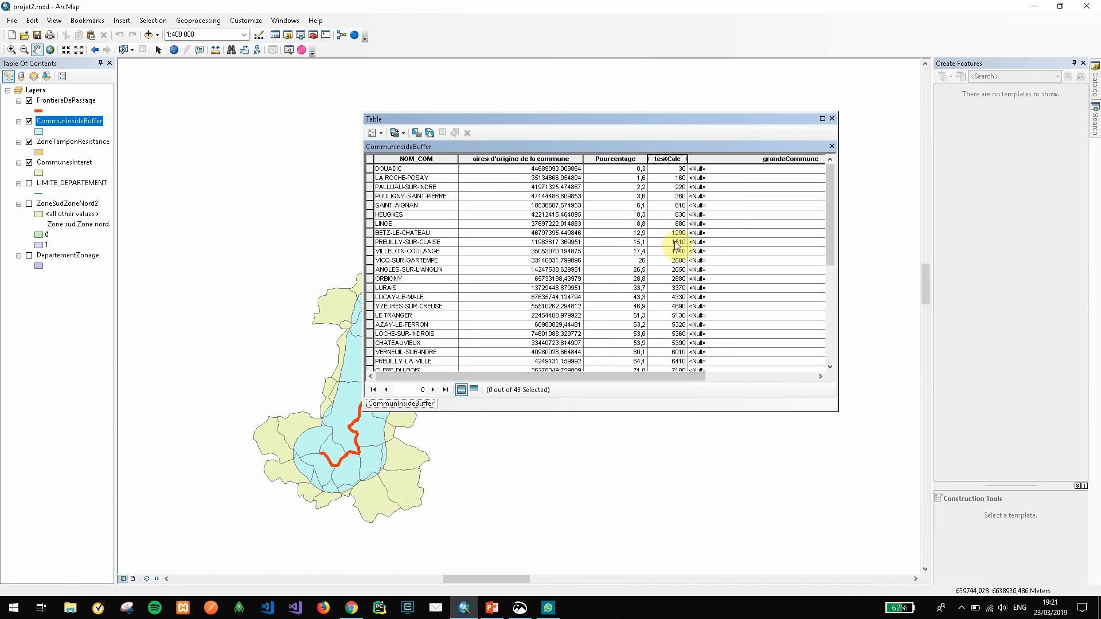
pyautogui.moveTo(699, 382); pyautogui.dragTo(804, 376)
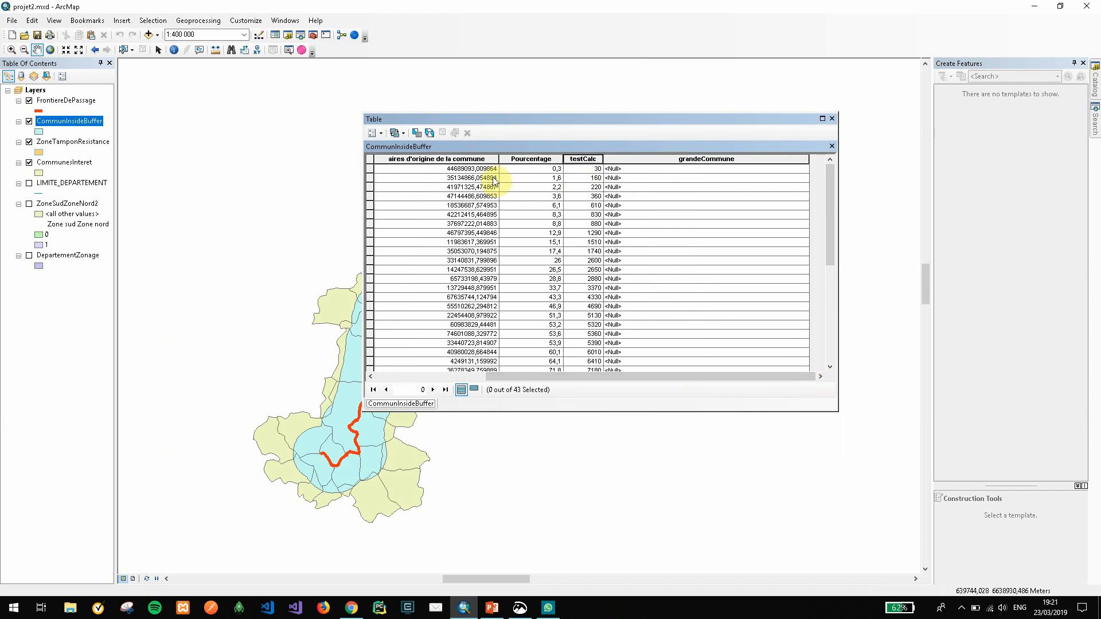
# Open the Field Calculator for grandeCommune and replace the old Python codeblock with the function header def verificationTailleCommune(x) :
pyautogui.click(442, 169)
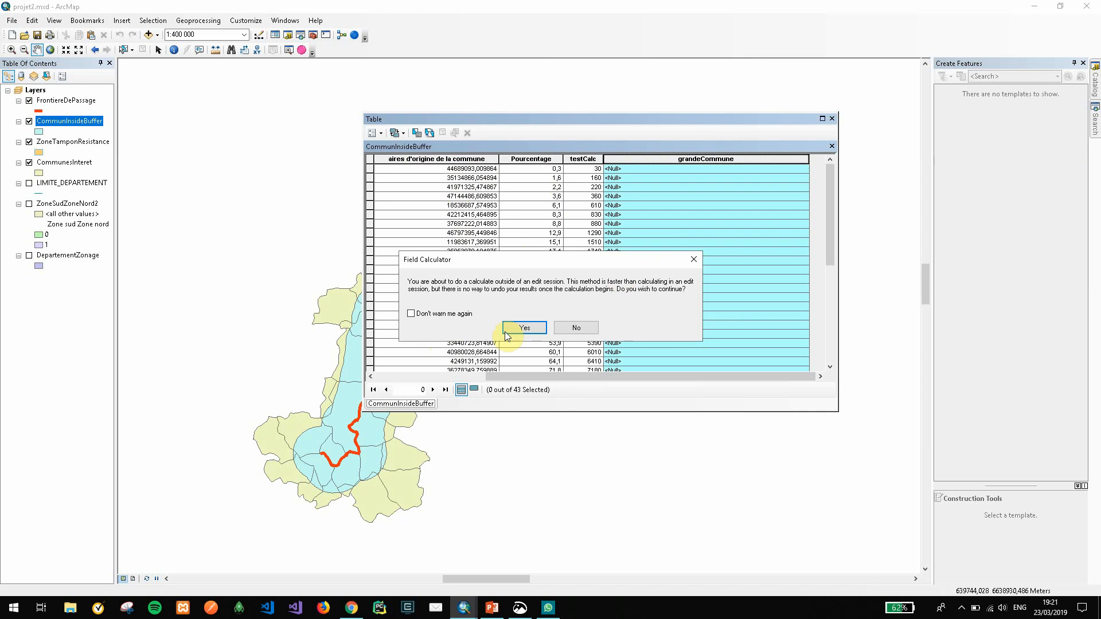
pyautogui.click(513, 330)
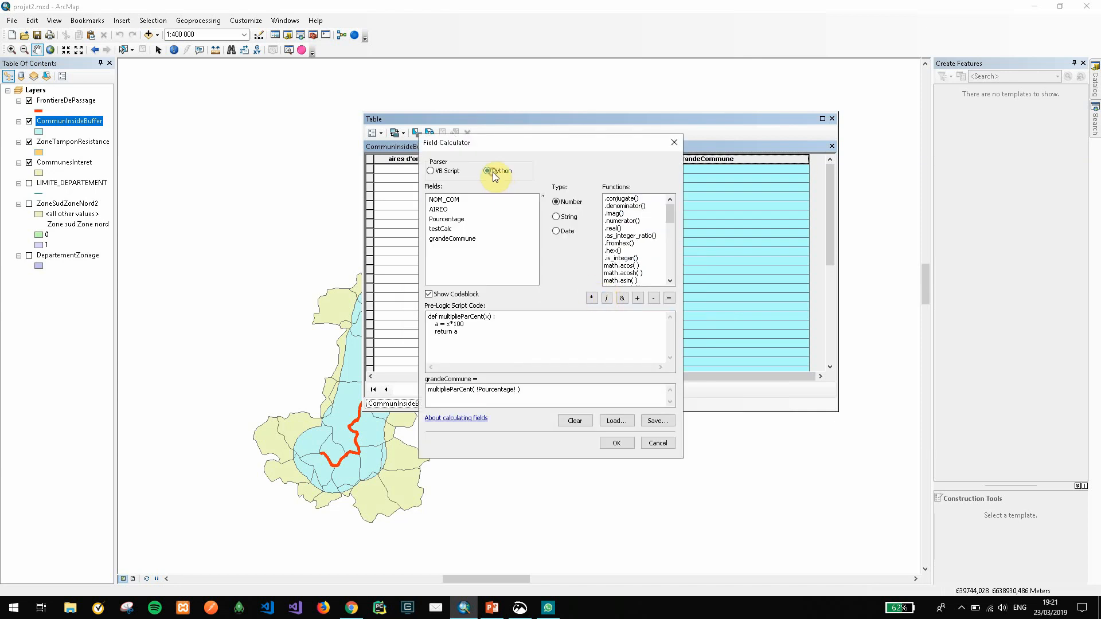
pyautogui.click(462, 331)
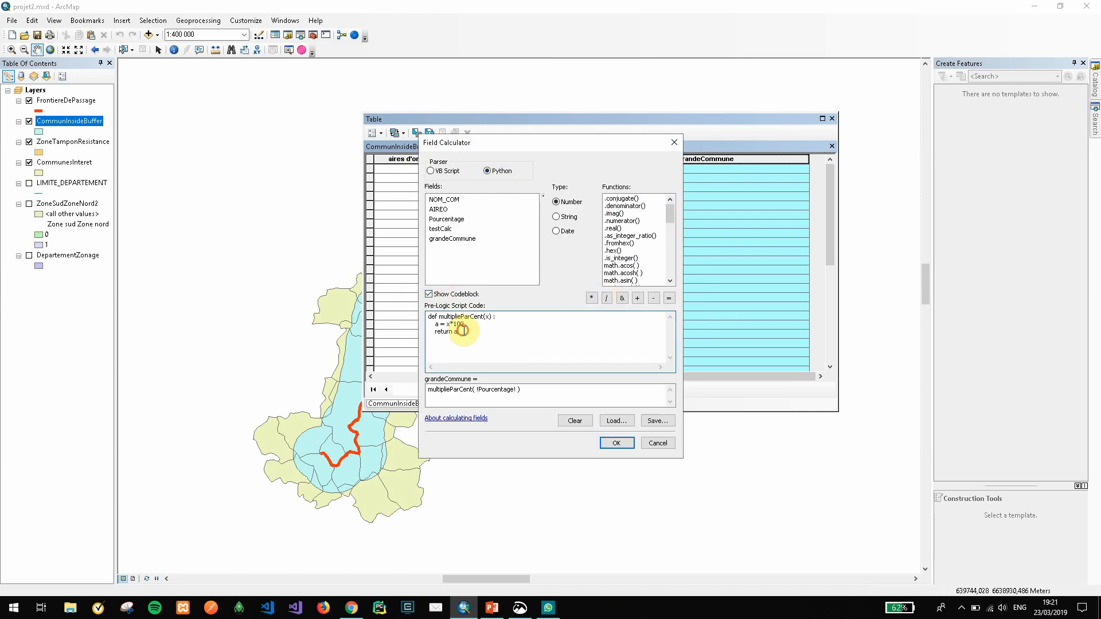
pyautogui.moveTo(462, 331); pyautogui.dragTo(405, 308)
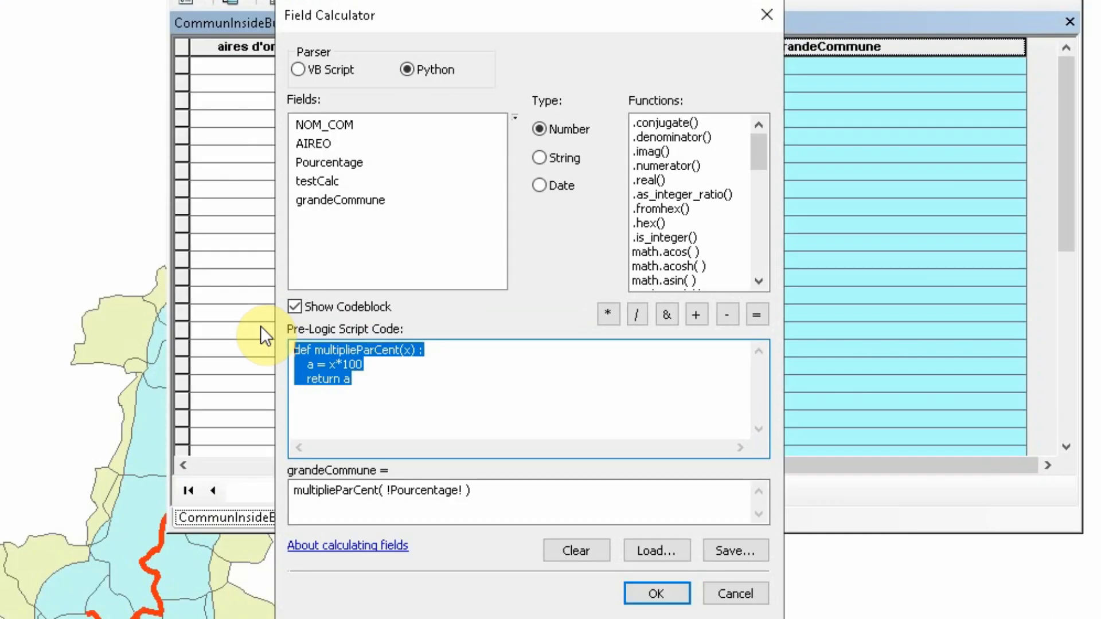
pyautogui.write('def ')
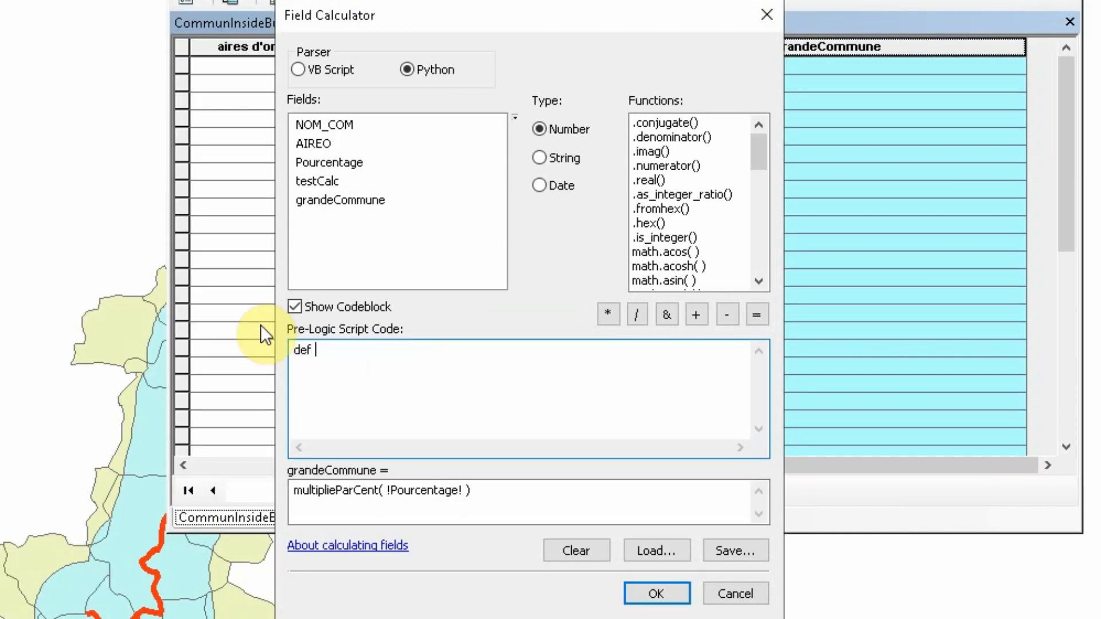
pyautogui.write('v')
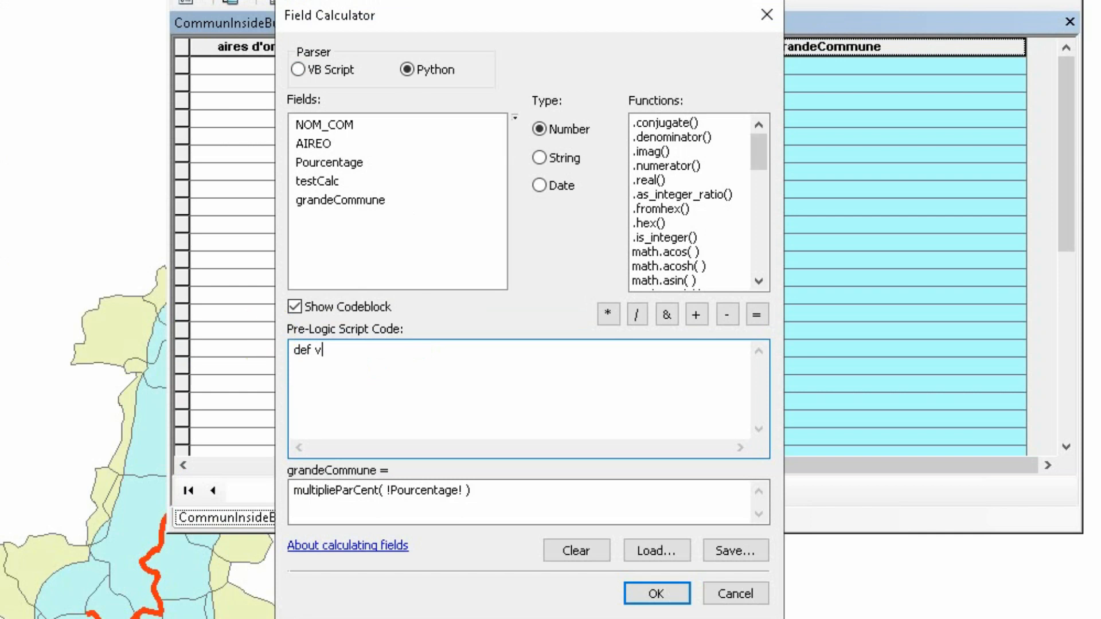
pyautogui.write('erificationTaill')
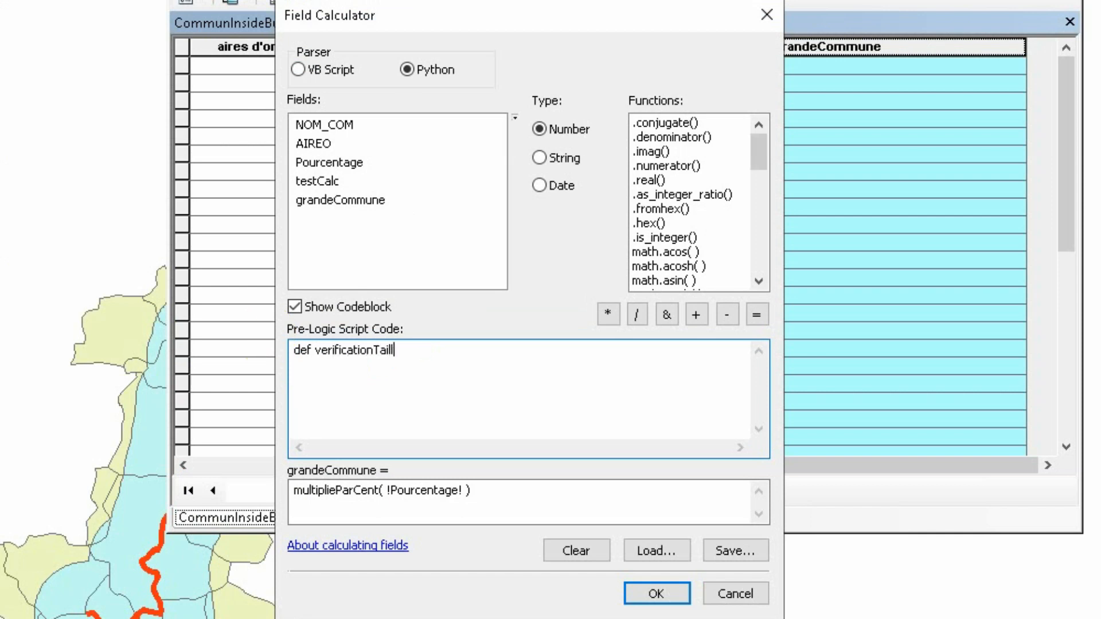
pyautogui.write('eCommune')
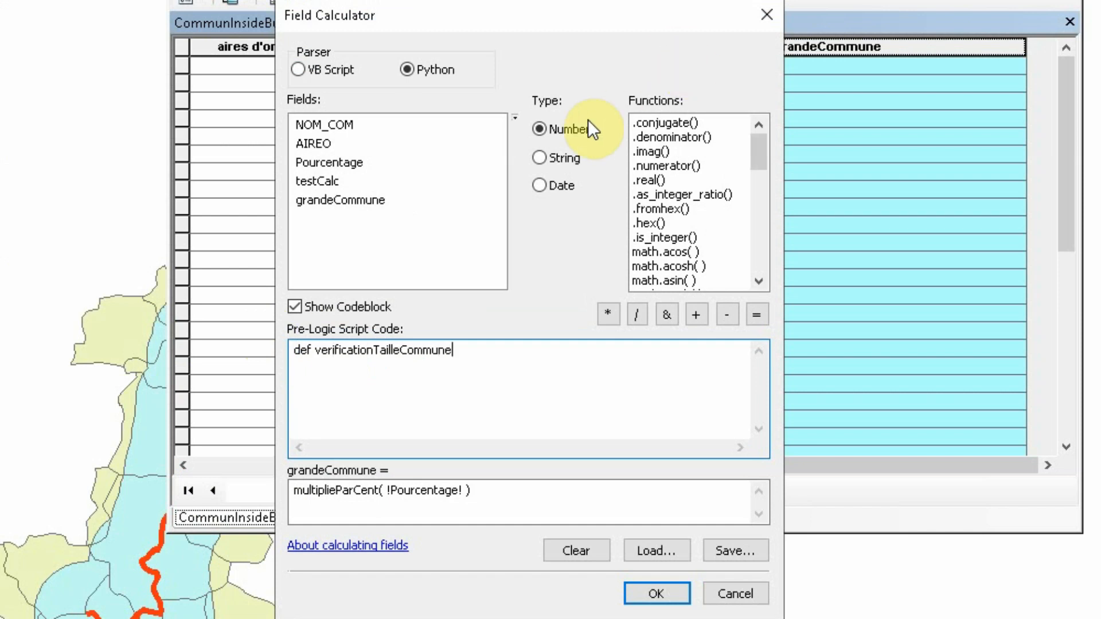
pyautogui.write('(x')
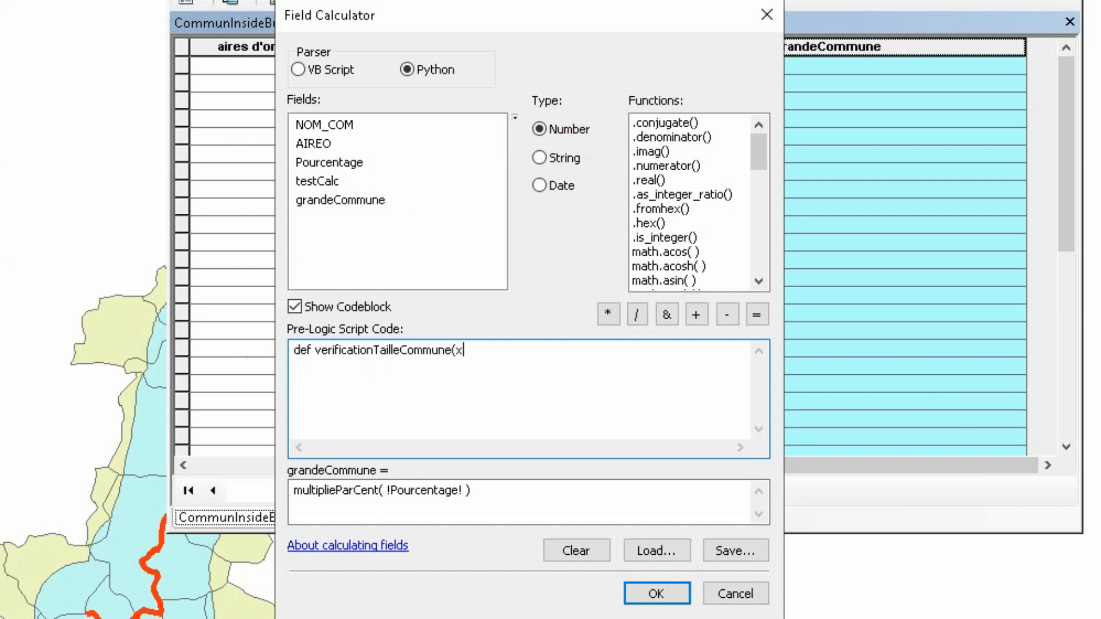
pyautogui.write(') :')
pyautogui.press('Return')
# Move the Field Calculator aside to uncover the table values and define AireComp = 20000000 inside the function
pyautogui.moveTo(534, 26); pyautogui.dragTo(928, 26)
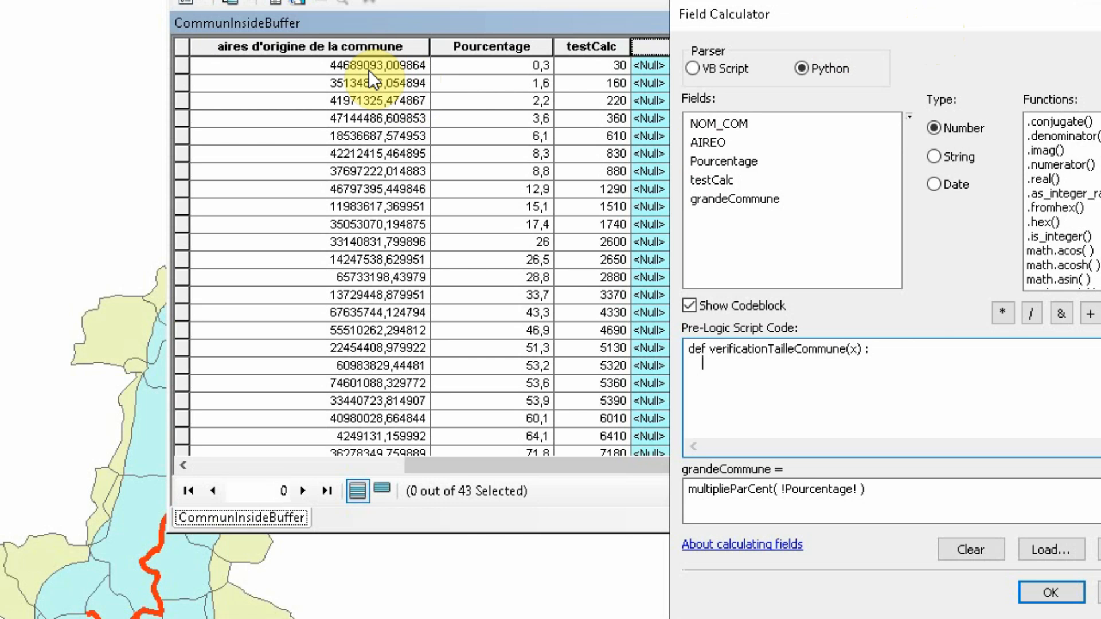
pyautogui.write('Air')
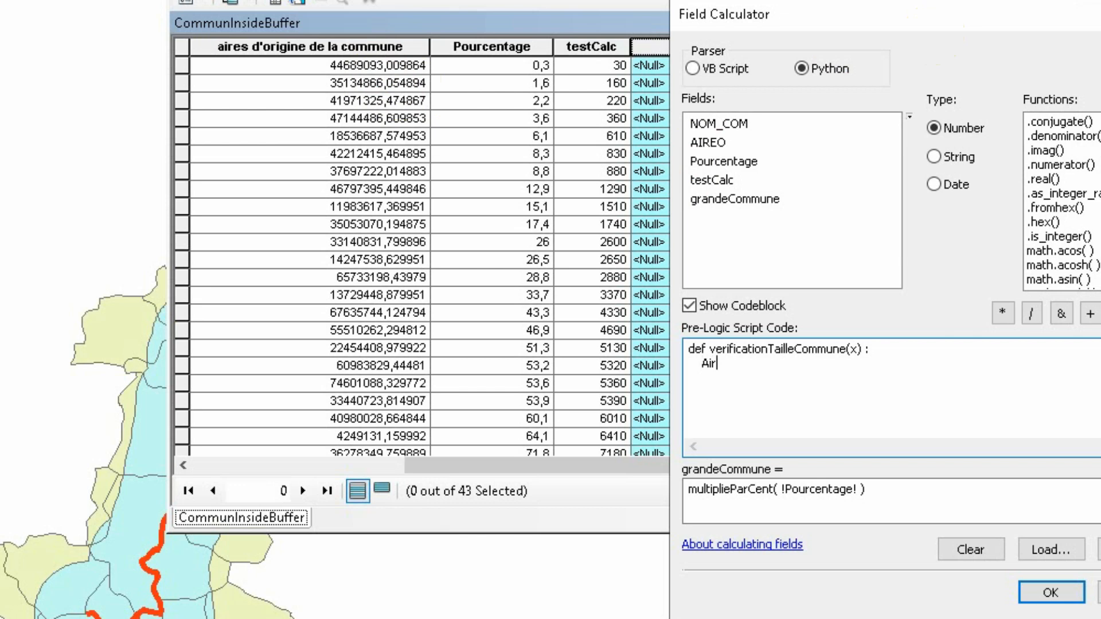
pyautogui.write('eComp = 20000000')
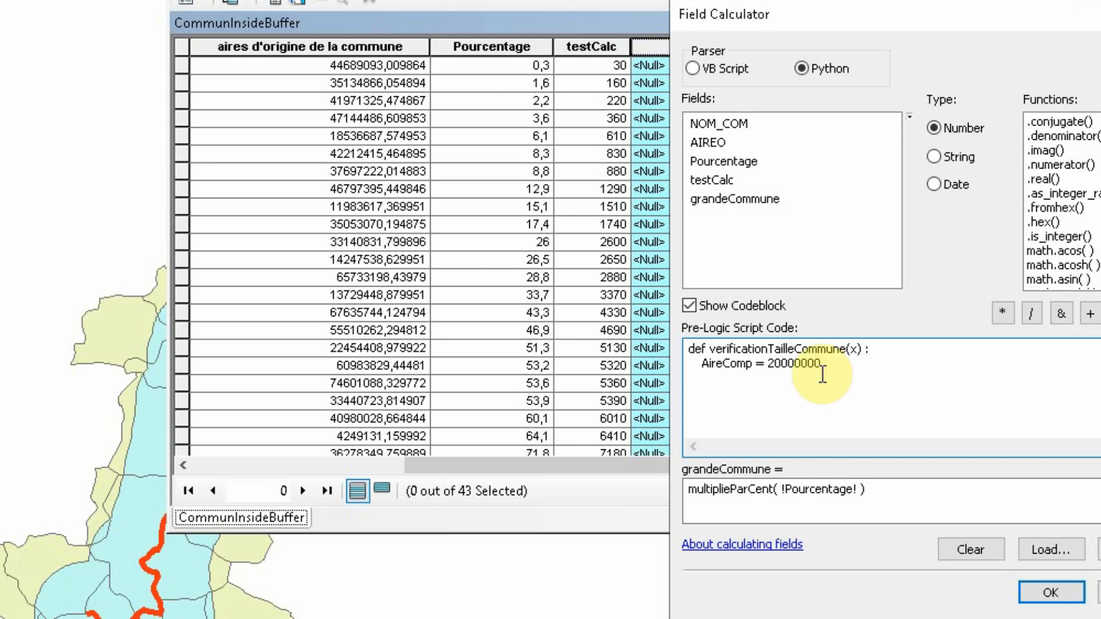
pyautogui.press('Return')
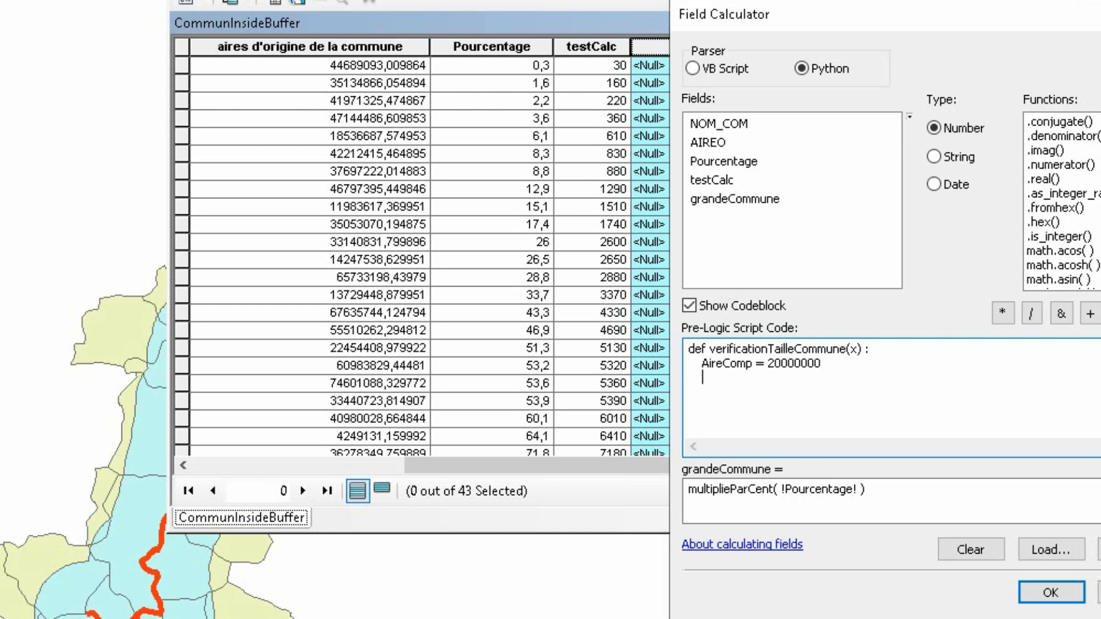
# Add the condition if x > AirComp : below the AireComp line of the codeblock
pyautogui.write('if x > AirComp :')
pyautogui.press('Return')
# Make the if branch return the text "Grande Commune"
pyautogui.write('reu')
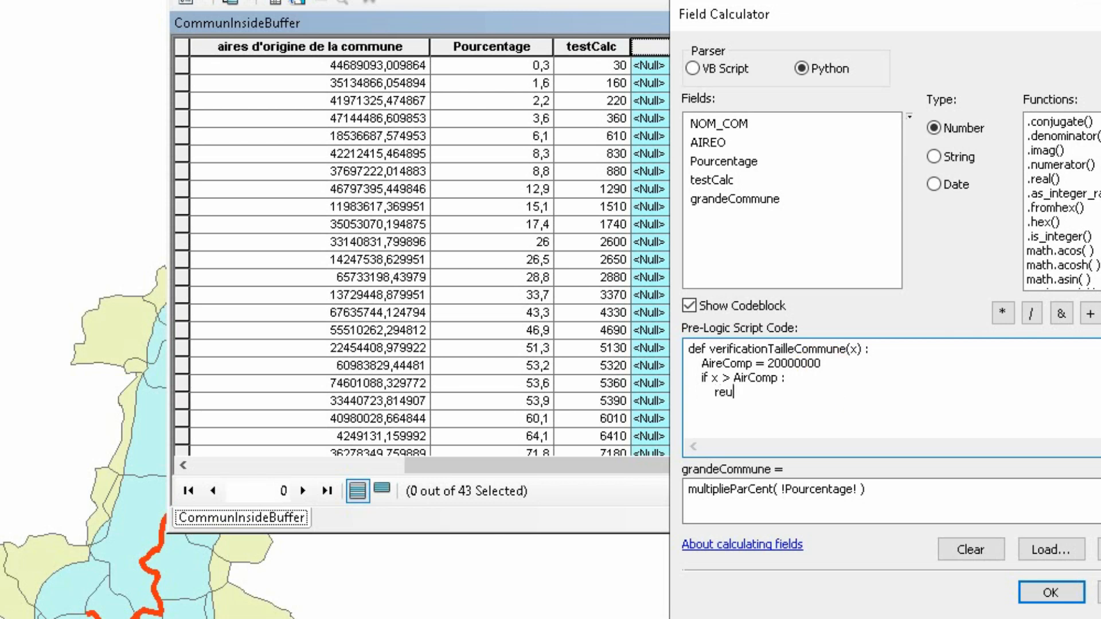
pyautogui.write('rn')
pyautogui.press('BackSpace')
pyautogui.press('BackSpace')
pyautogui.press('BackSpace')
pyautogui.write('turn "')
pyautogui.write('Grande Comm')
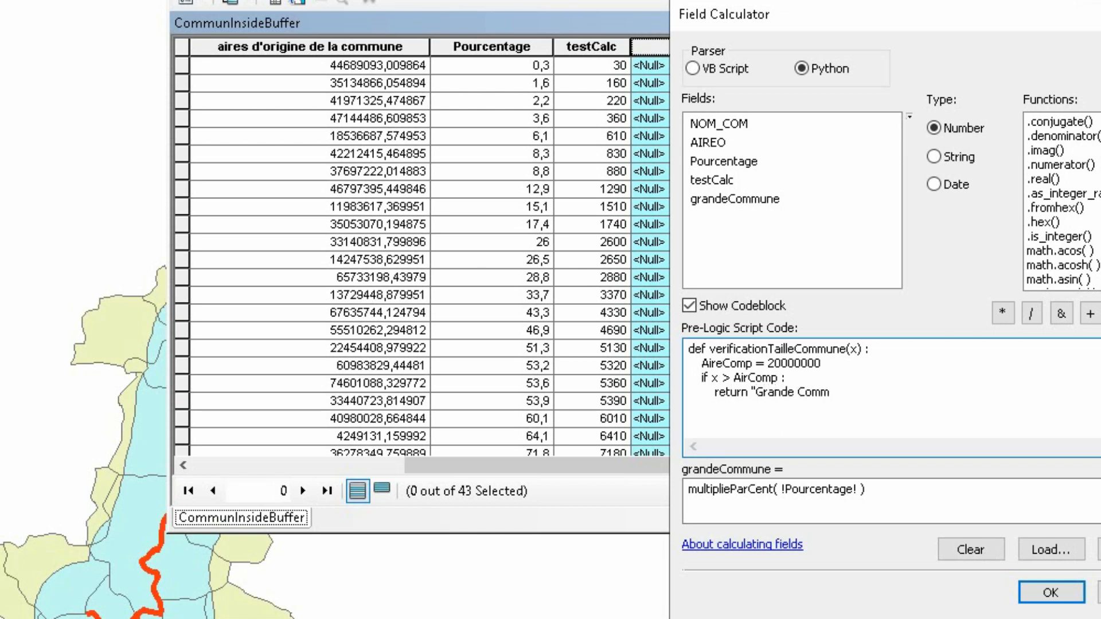
pyautogui.write('une"')
pyautogui.press('Return')
# Begin the second condition of the function with elif x< AirComp and x >
pyautogui.write('elif')
pyautogui.write('x')
pyautogui.write('<')
pyautogui.write(' 200')
pyautogui.press('BackSpace')
pyautogui.press('BackSpace')
pyautogui.press('BackSpace')
pyautogui.press('BackSpace')
pyautogui.write('AirComp and')
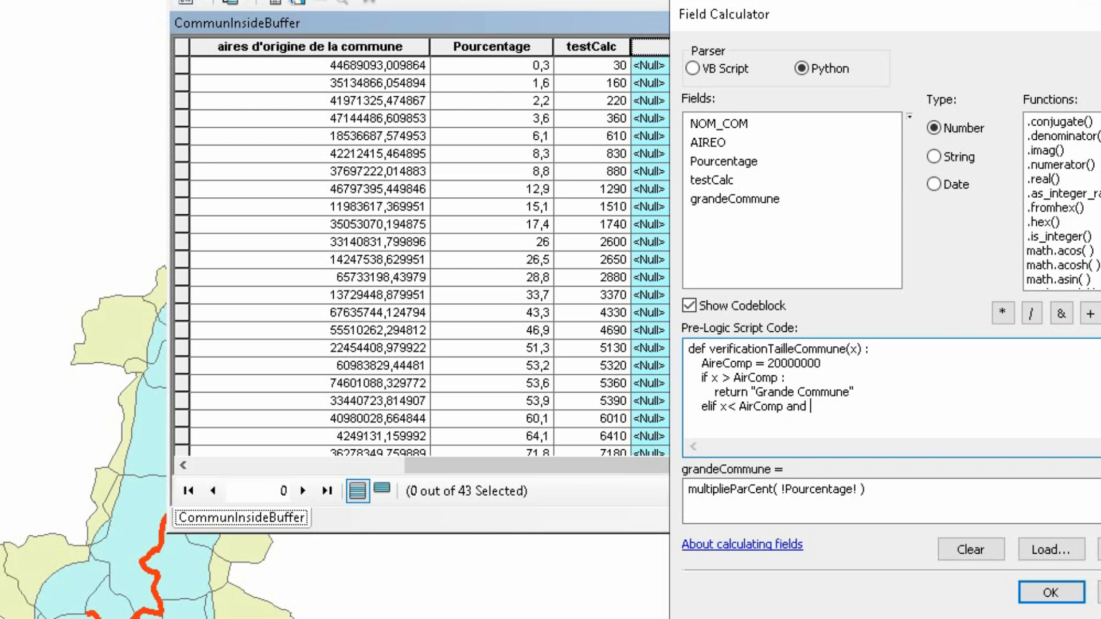
pyautogui.write('x >')
# Insert the variable AireMoy = 10000000 on a new line beneath AireComp
pyautogui.click(829, 374)
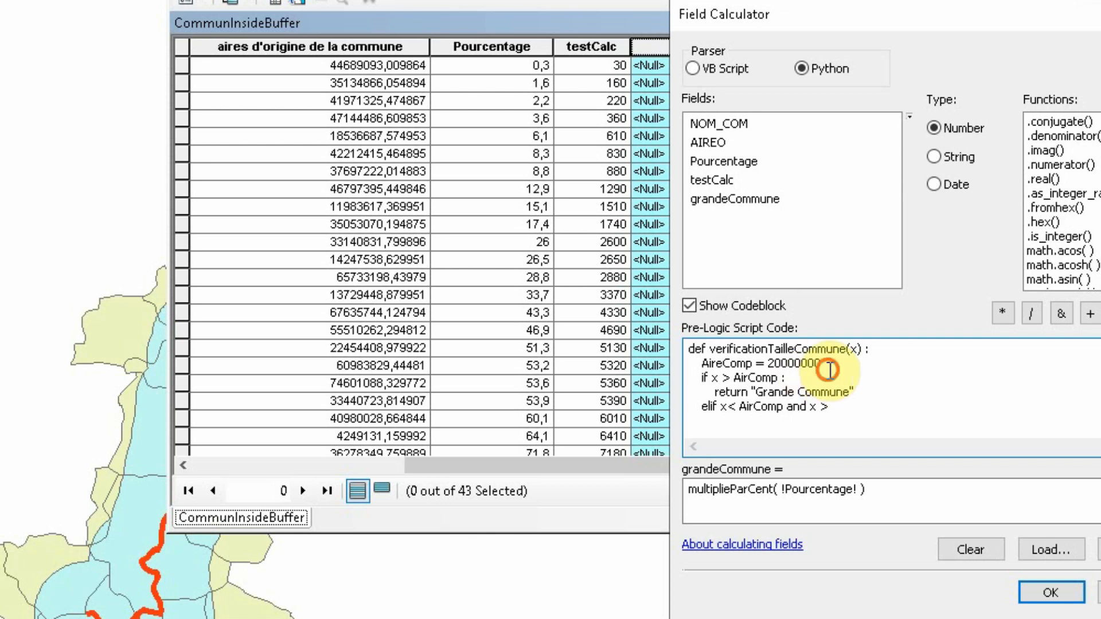
pyautogui.click(847, 362)
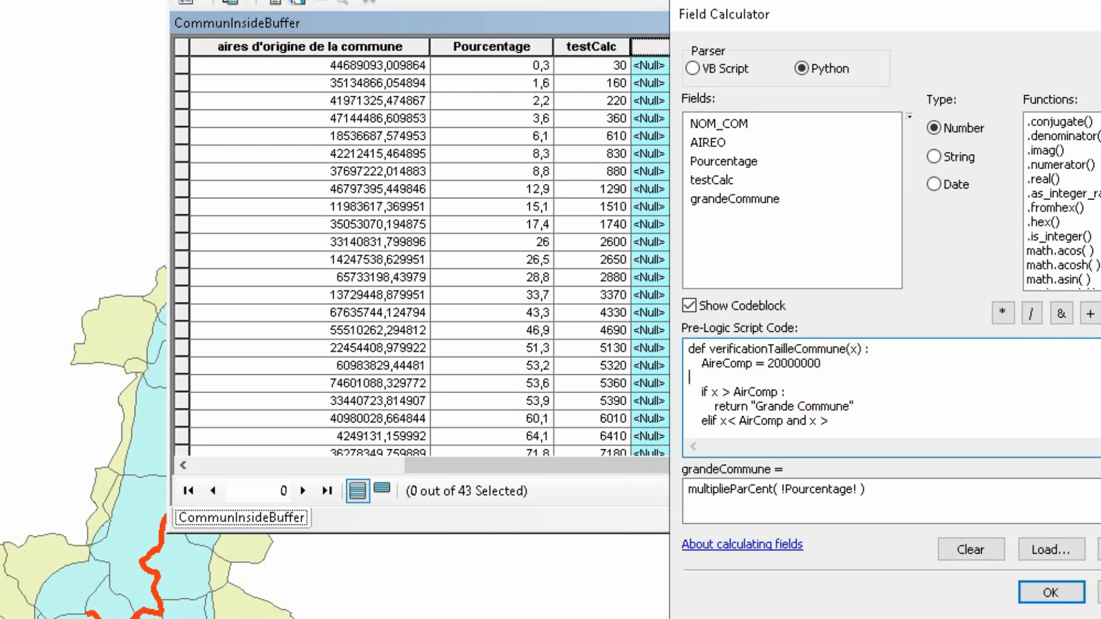
pyautogui.press('Return')
pyautogui.write('AireMoy = ')
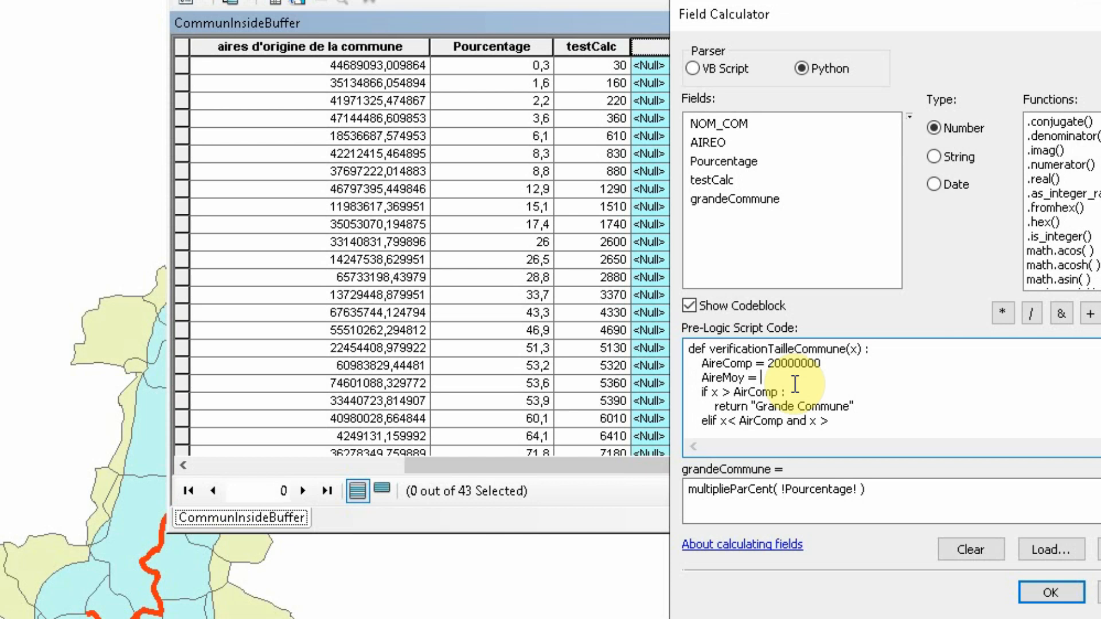
pyautogui.write('100')
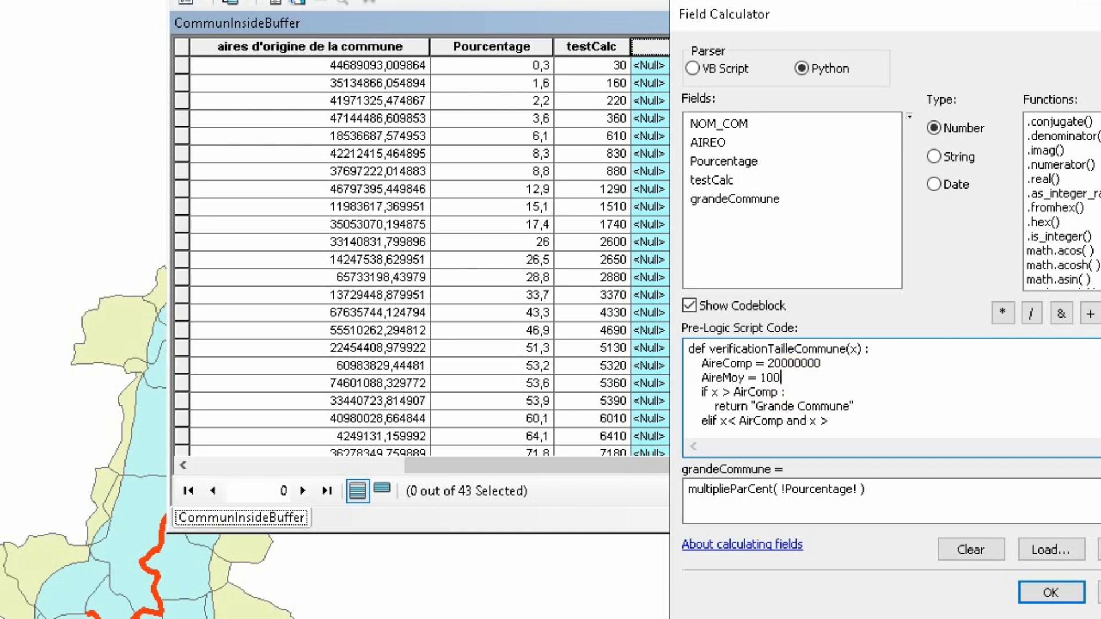
pyautogui.write('00000')
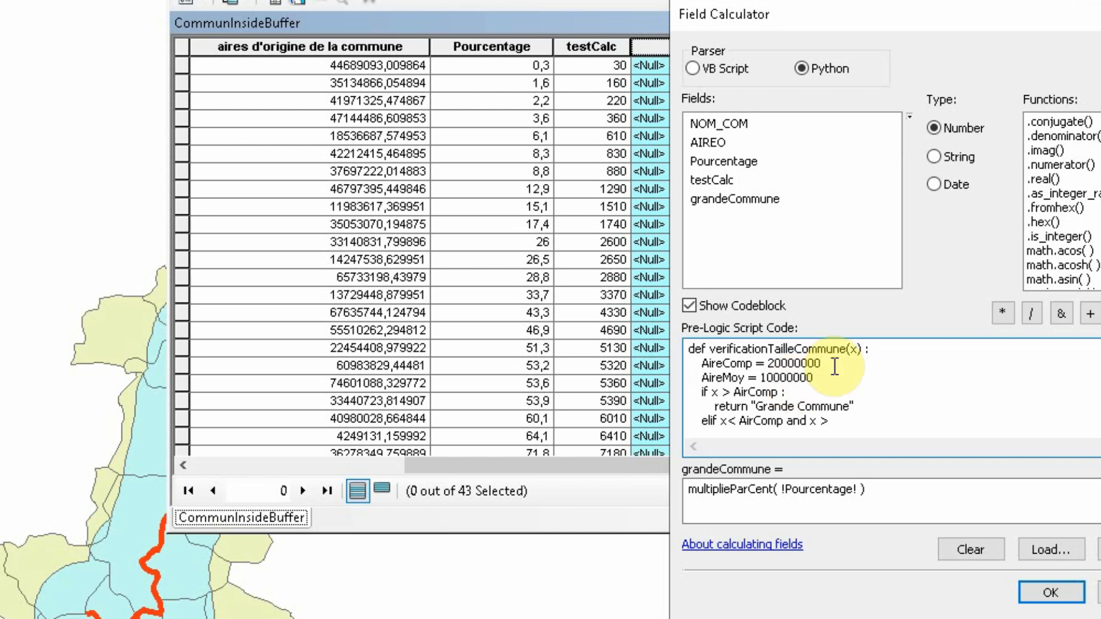
# Complete the elif condition by copying the AireMoy variable name after the greater-than sign and ending the line with a colon
pyautogui.click(846, 414)
pyautogui.doubleClick(724, 377)
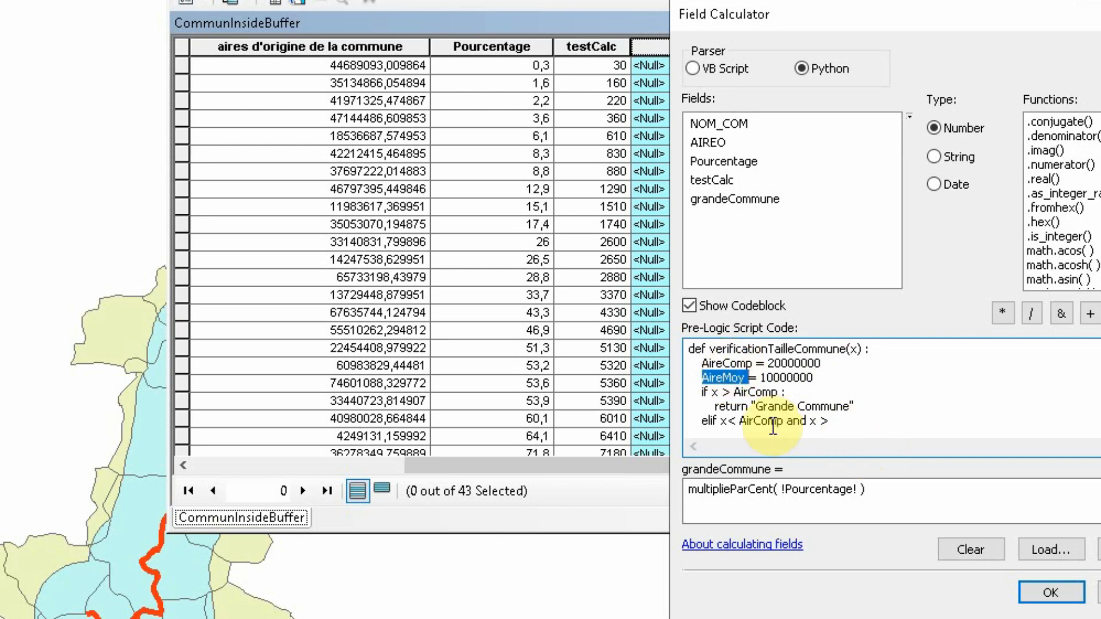
pyautogui.click(745, 370)
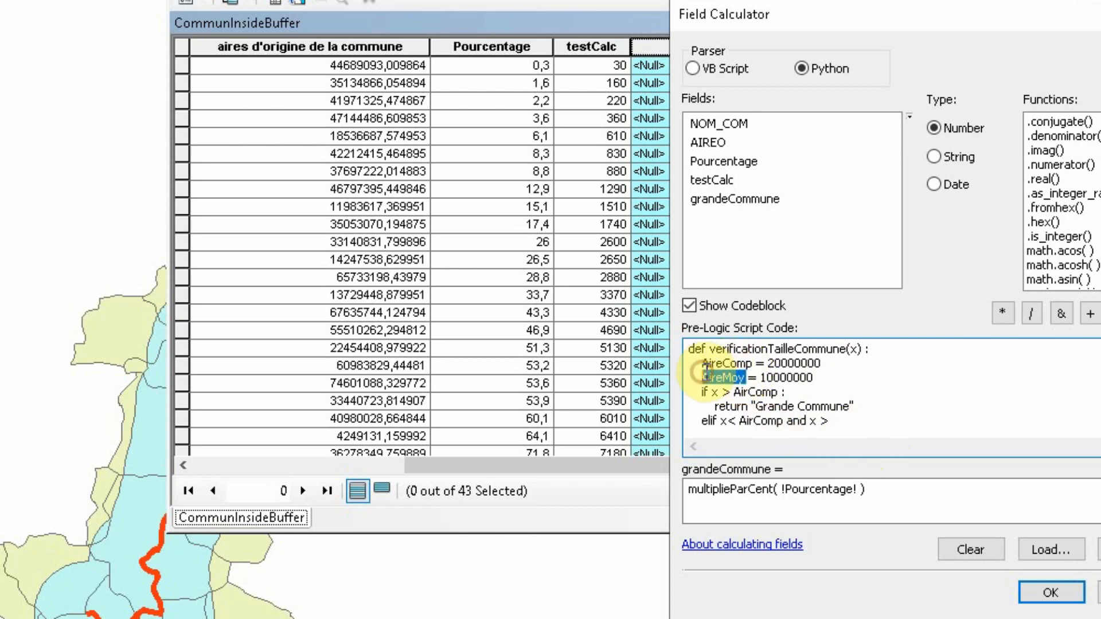
pyautogui.doubleClick(711, 378)
pyautogui.hotkey('ctrl', 'c')
pyautogui.click(849, 419)
pyautogui.hotkey('ctrl', 'v')
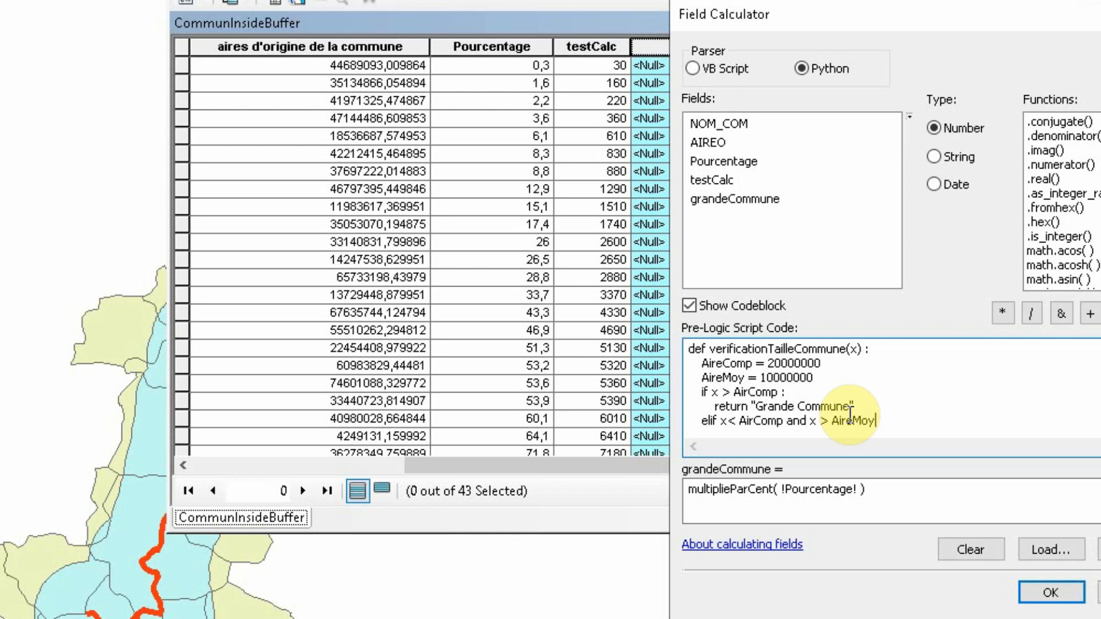
pyautogui.write(':')
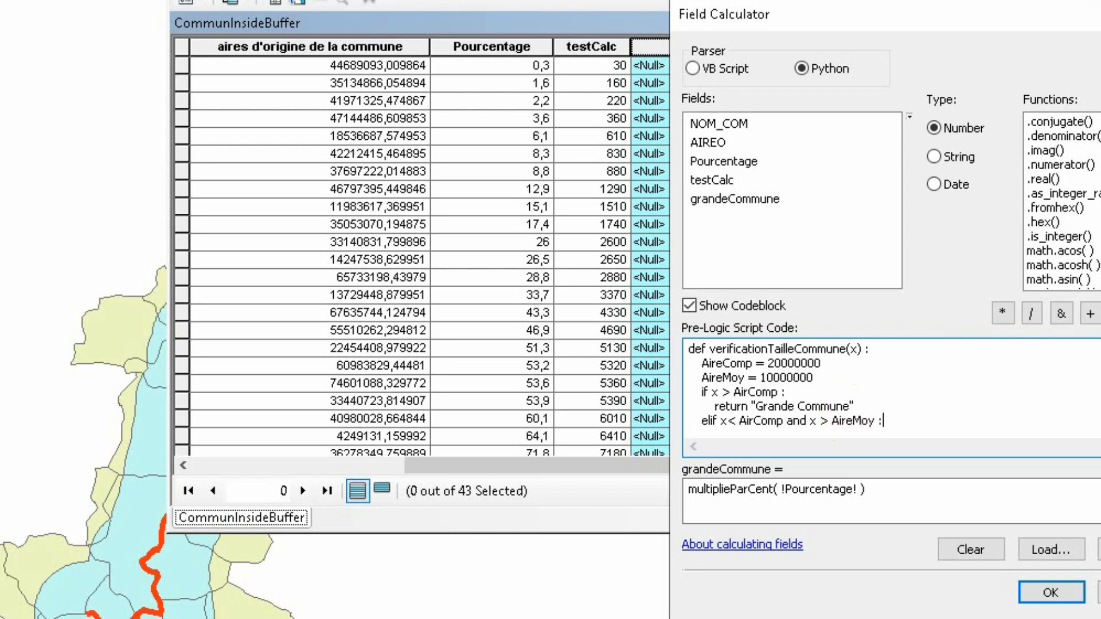
pyautogui.press('Return')
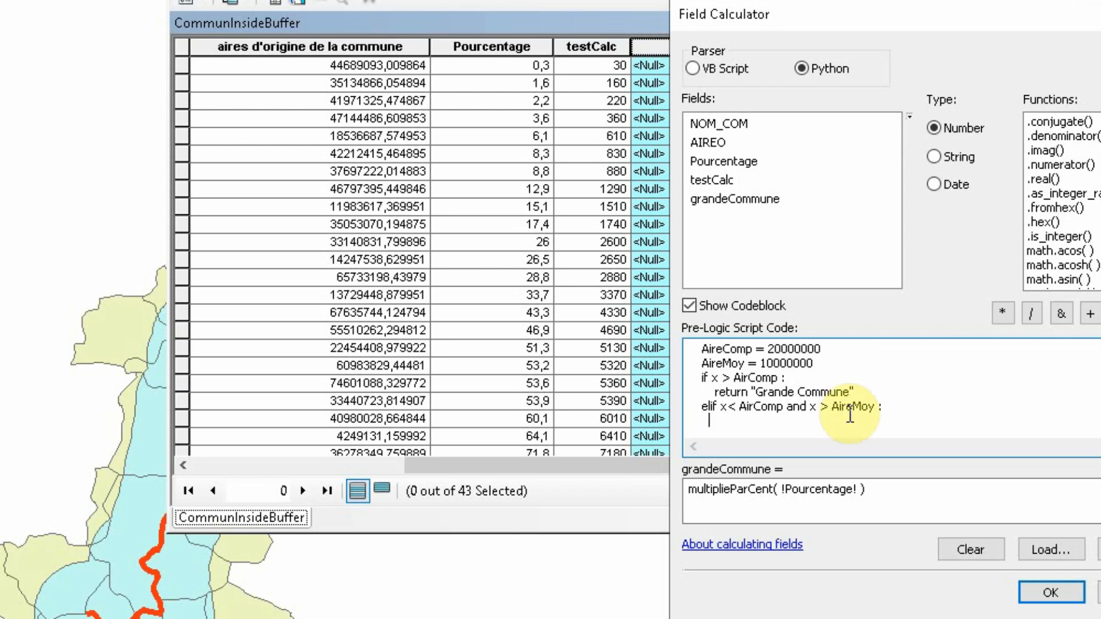
# Make the elif branch return the text "Moyenne Commune"
pyautogui.write('reu')
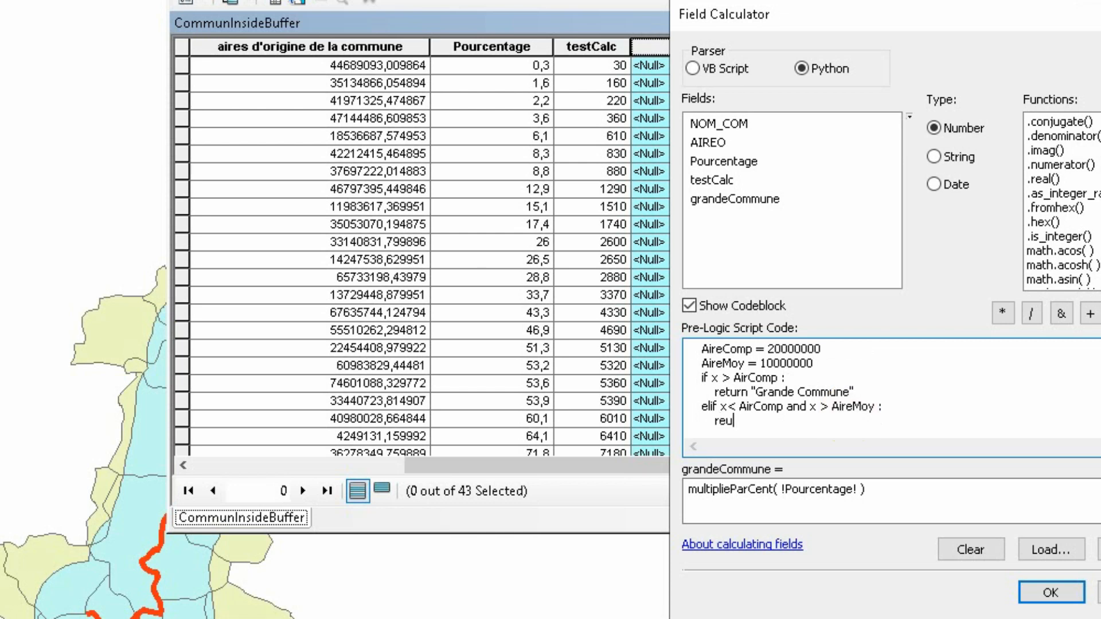
pyautogui.press('BackSpace')
pyautogui.write('turn "Moyenne Comm')
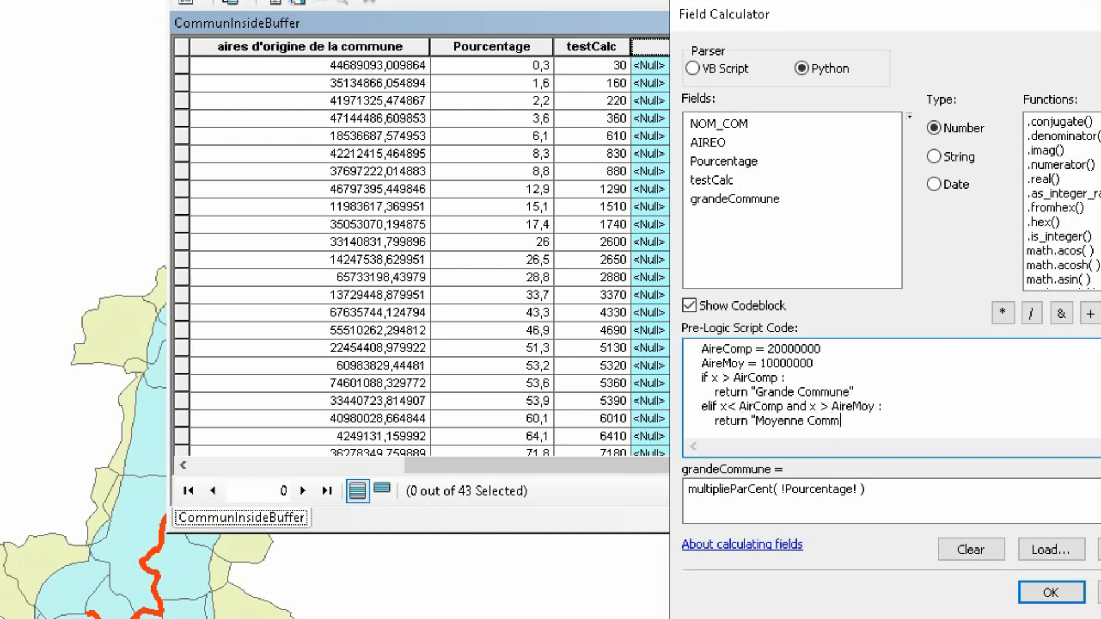
pyautogui.write('une"')
pyautogui.press('Return')
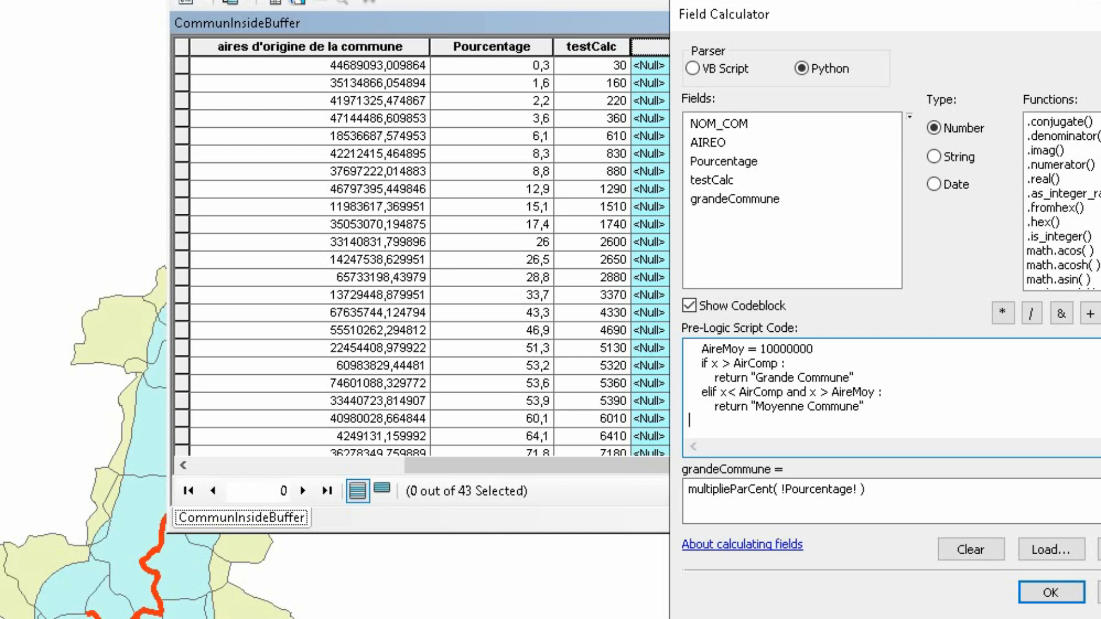
# Add an else branch at the if level that returns the text "Petite Commune"
pyautogui.press('BackSpace')
pyautogui.press('Return')
pyautogui.write('else :')
pyautogui.press('Return')
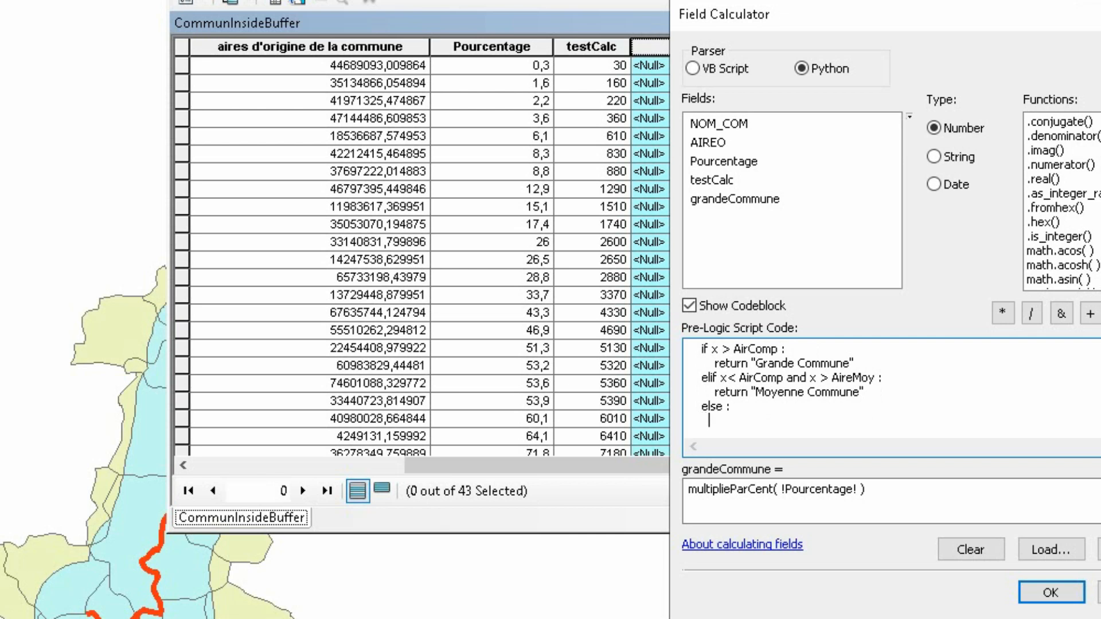
pyautogui.write('return "Petite Com')
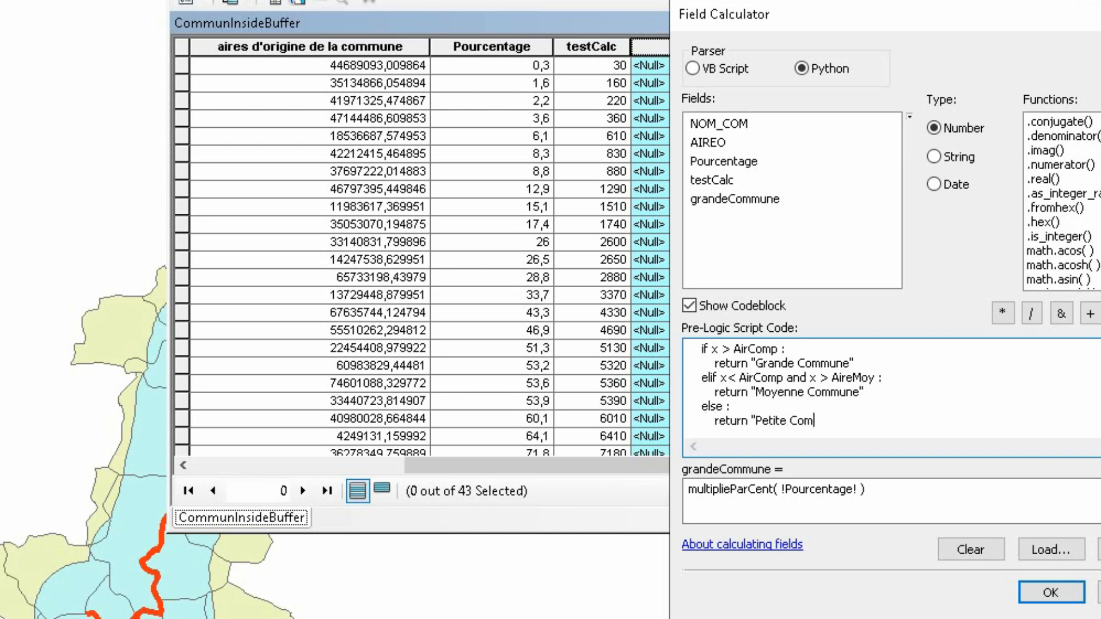
pyautogui.write('mune"')
pyautogui.press('Return')
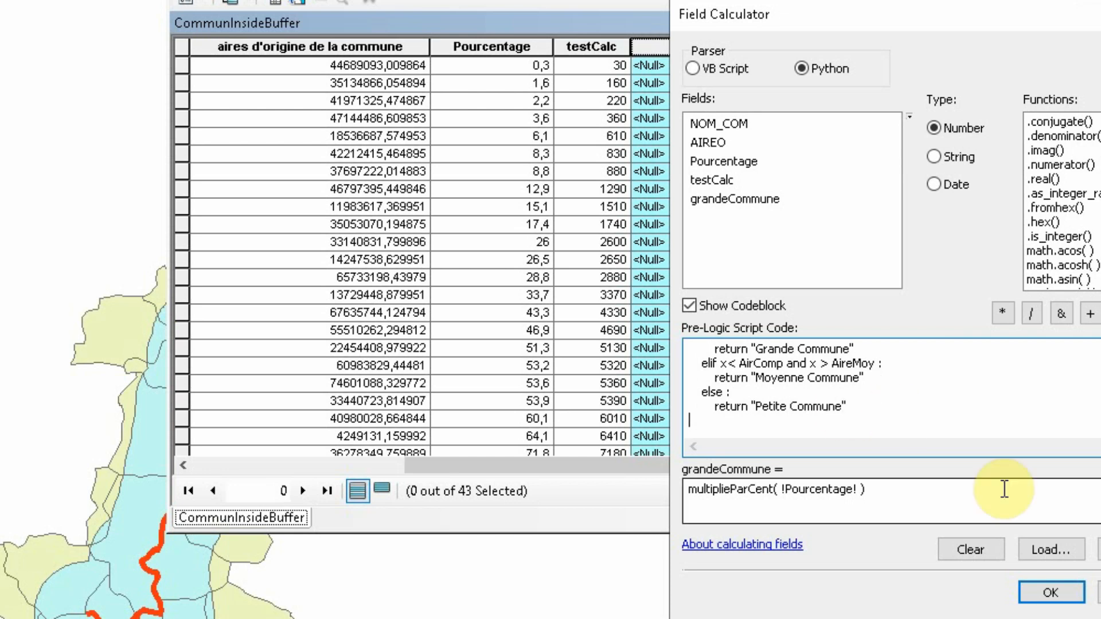
# Replace the grandeCommune expression with the function call verificationTailleCommune(x) copied from the codeblock header
pyautogui.scroll(2, 830, 419)
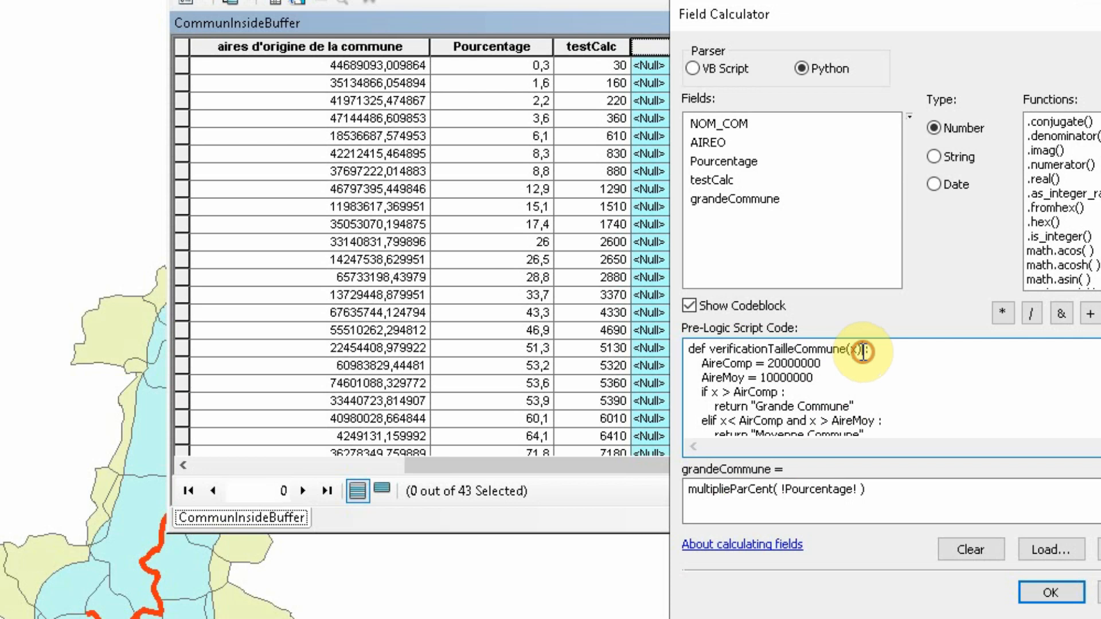
pyautogui.moveTo(863, 354); pyautogui.dragTo(712, 351)
pyautogui.hotkey('ctrl', 'c')
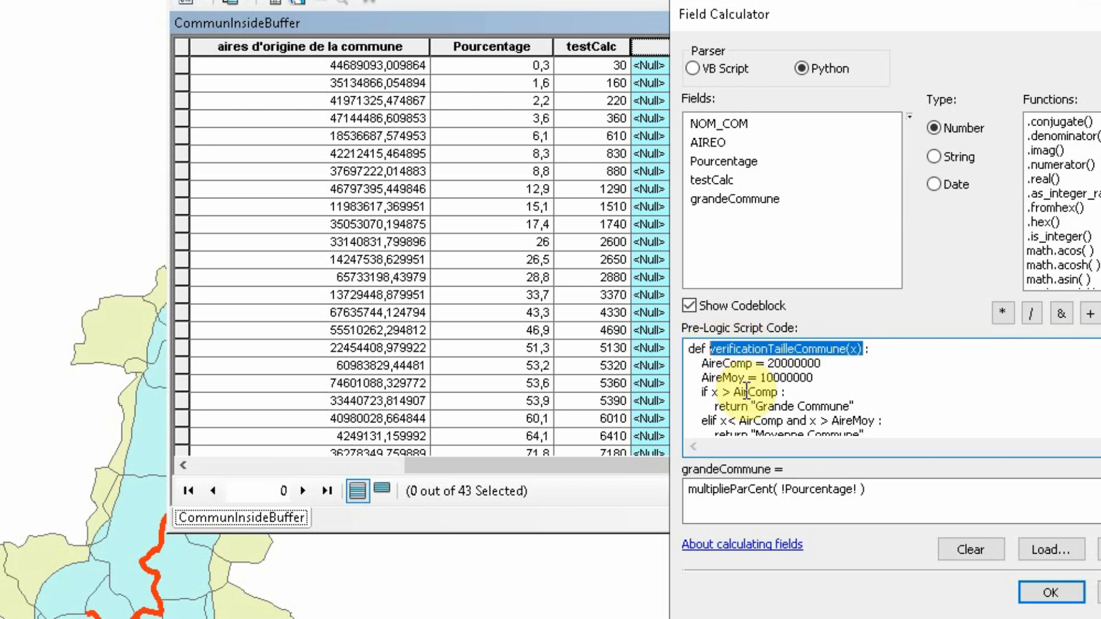
pyautogui.tripleClick(891, 493)
pyautogui.hotkey('ctrl', 'v')
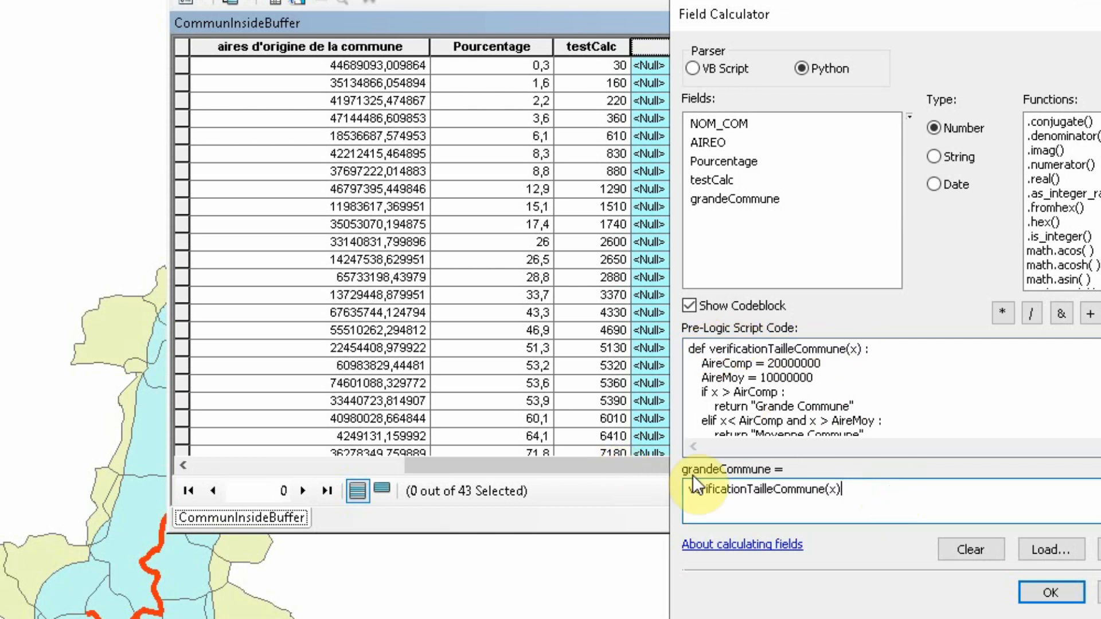
# Remove the x argument from the verificationTailleCommune call in the grandeCommune expression
pyautogui.doubleClick(835, 491)
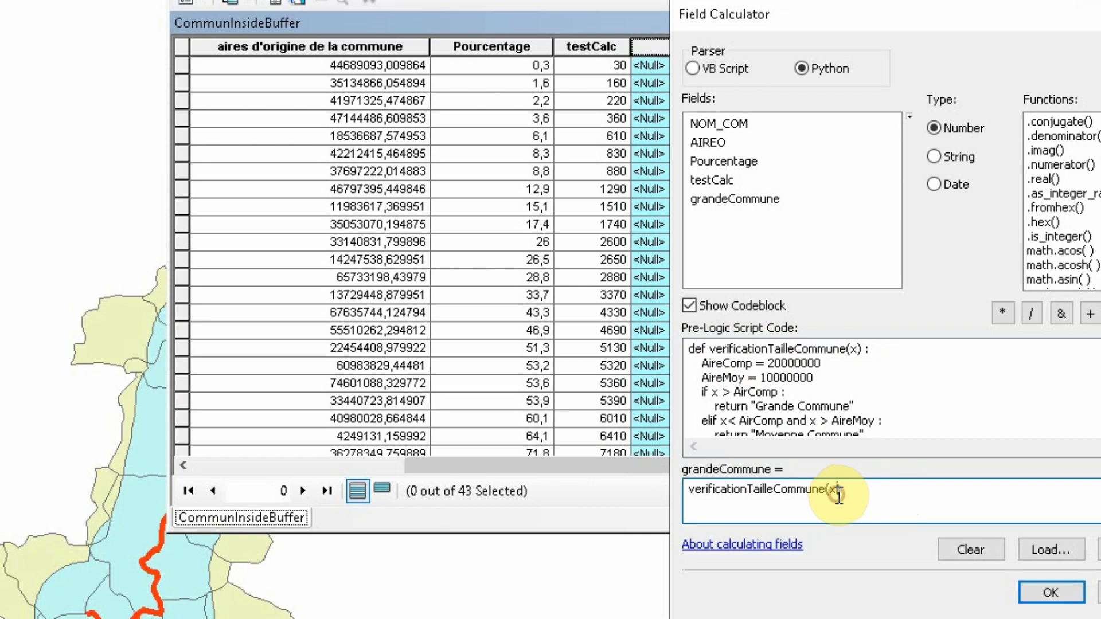
pyautogui.press('Delete')
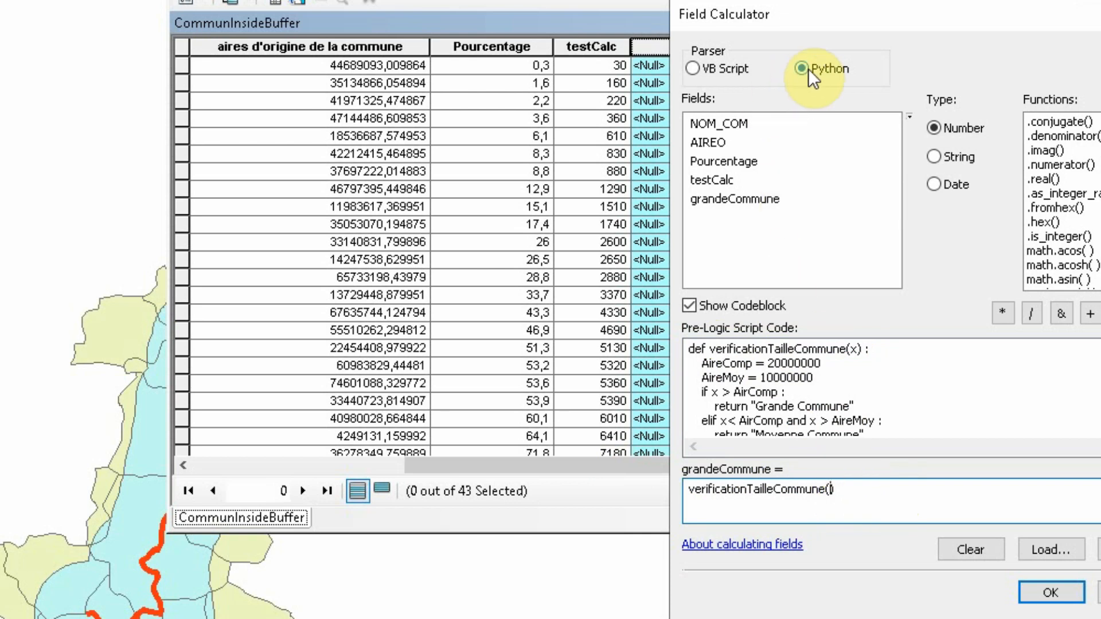
# Insert the AIREO field as the function argument with the VB Script parser, and clear it from the parentheses
pyautogui.click(731, 68)
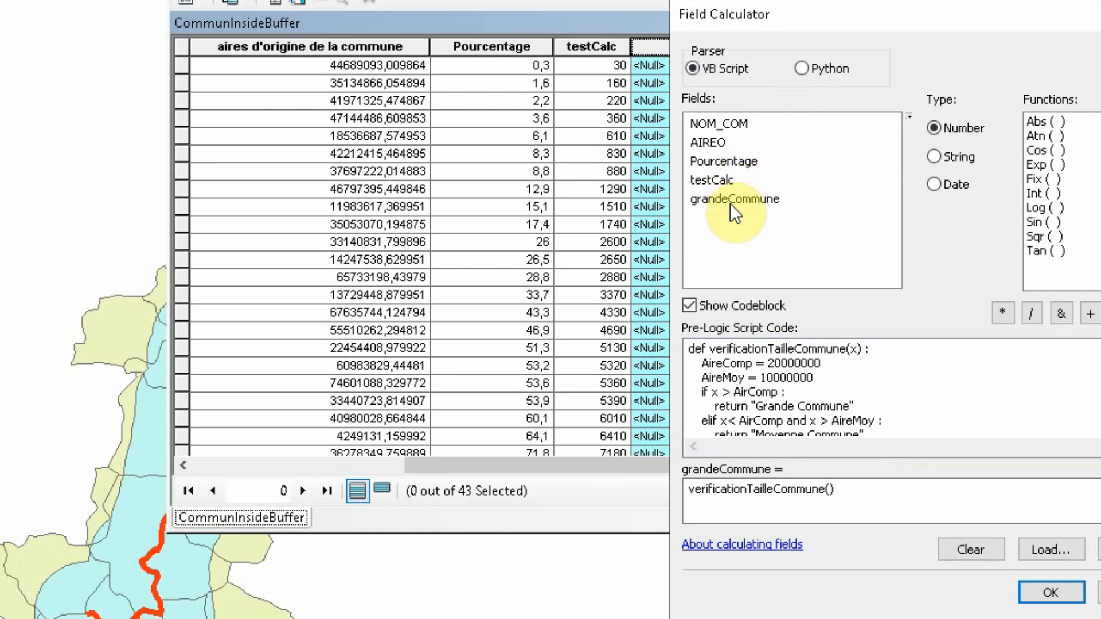
pyautogui.doubleClick(717, 147)
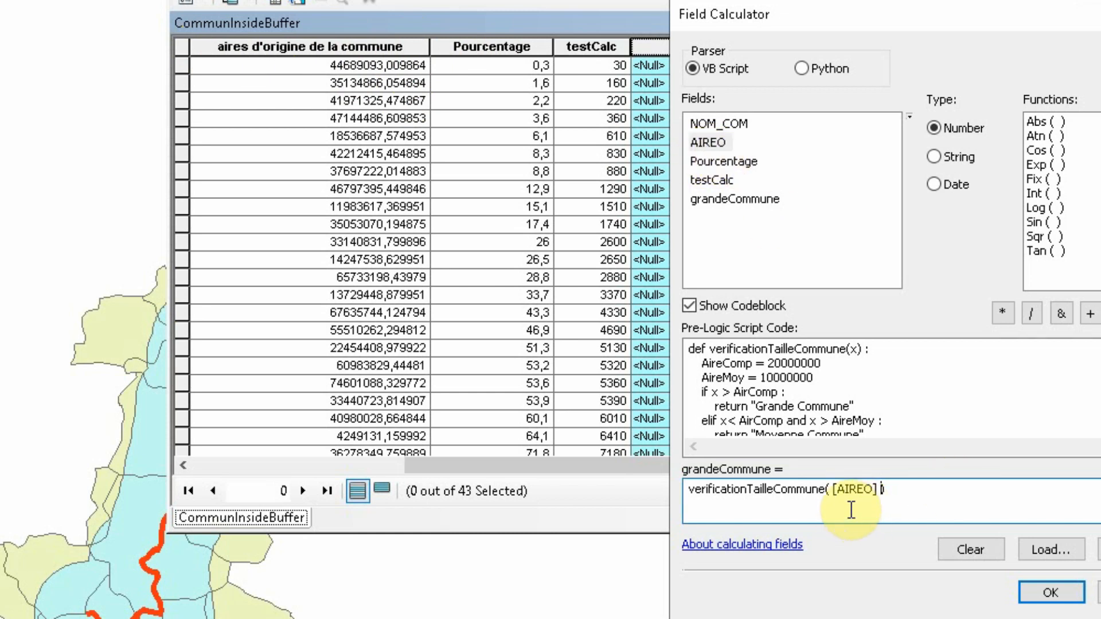
pyautogui.moveTo(835, 491); pyautogui.dragTo(878, 491)
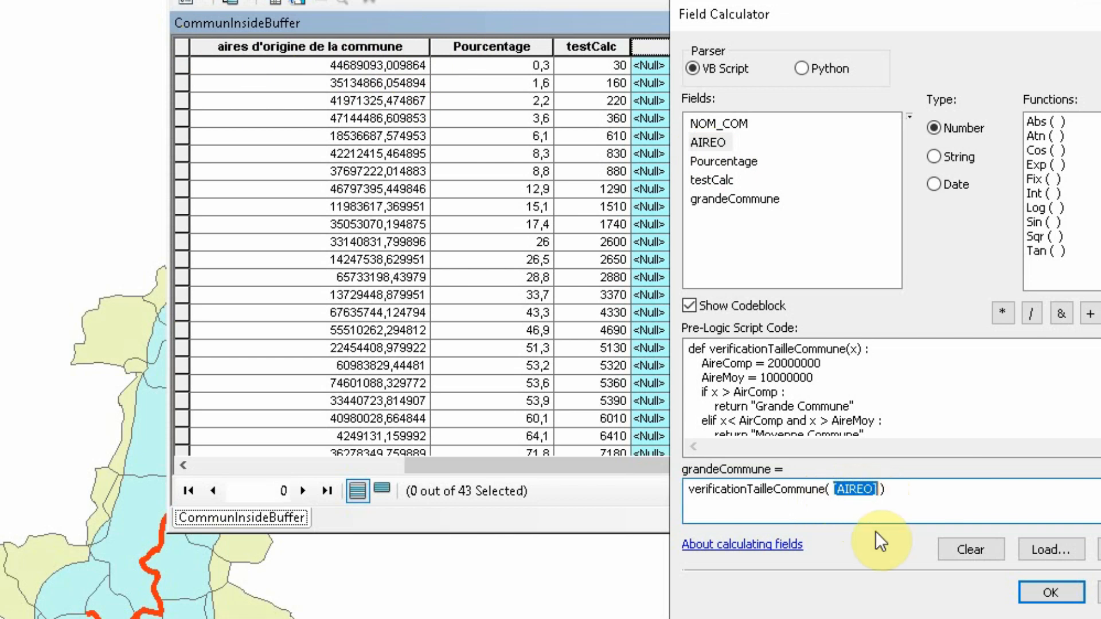
pyautogui.click(877, 499)
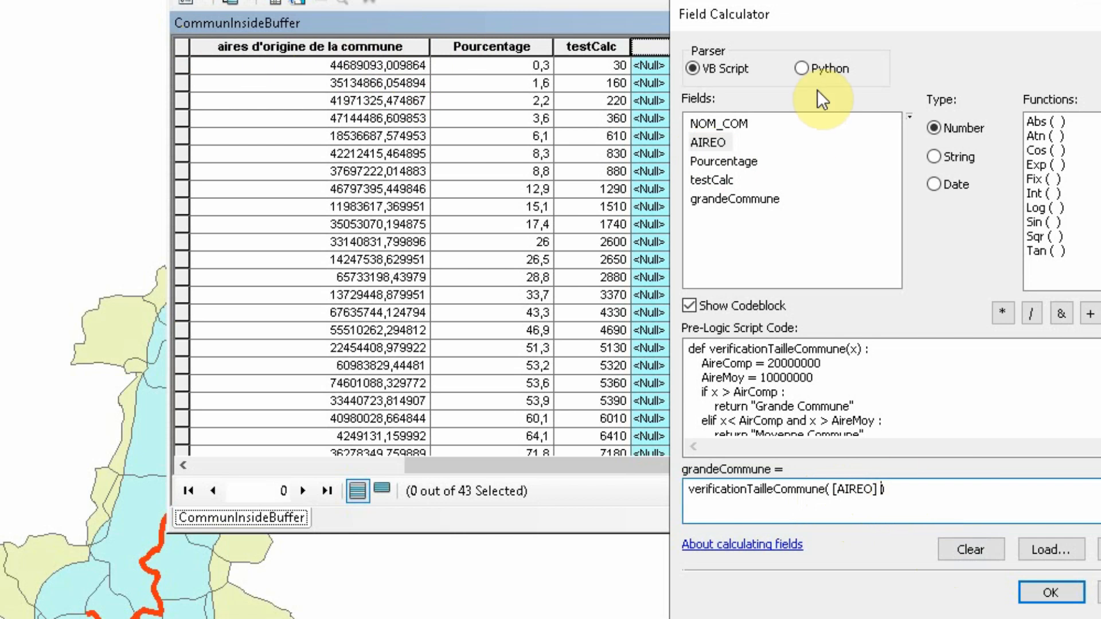
pyautogui.press('BackSpace')
pyautogui.press('BackSpace')
pyautogui.press('BackSpace')
pyautogui.press('BackSpace')
pyautogui.press('BackSpace')
pyautogui.press('BackSpace')
pyautogui.press('BackSpace')
pyautogui.press('BackSpace')
pyautogui.press('BackSpace')
pyautogui.press('BackSpace')
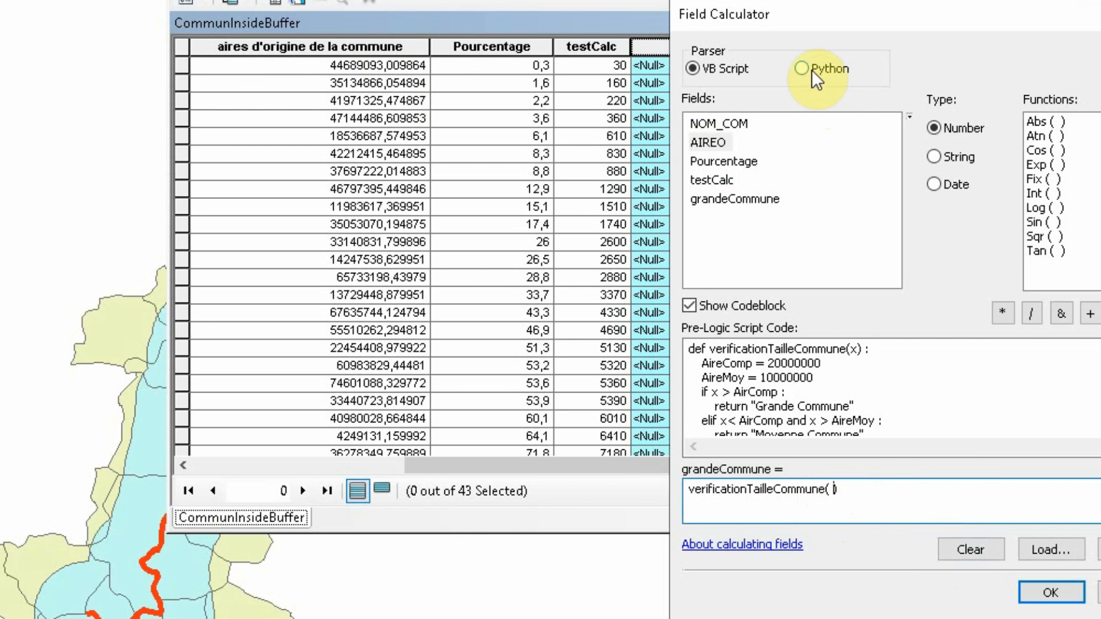
# Switch the parser to Python, insert AIREO between the parentheses as !AIREO!, and delete that argument again
pyautogui.click(811, 73)
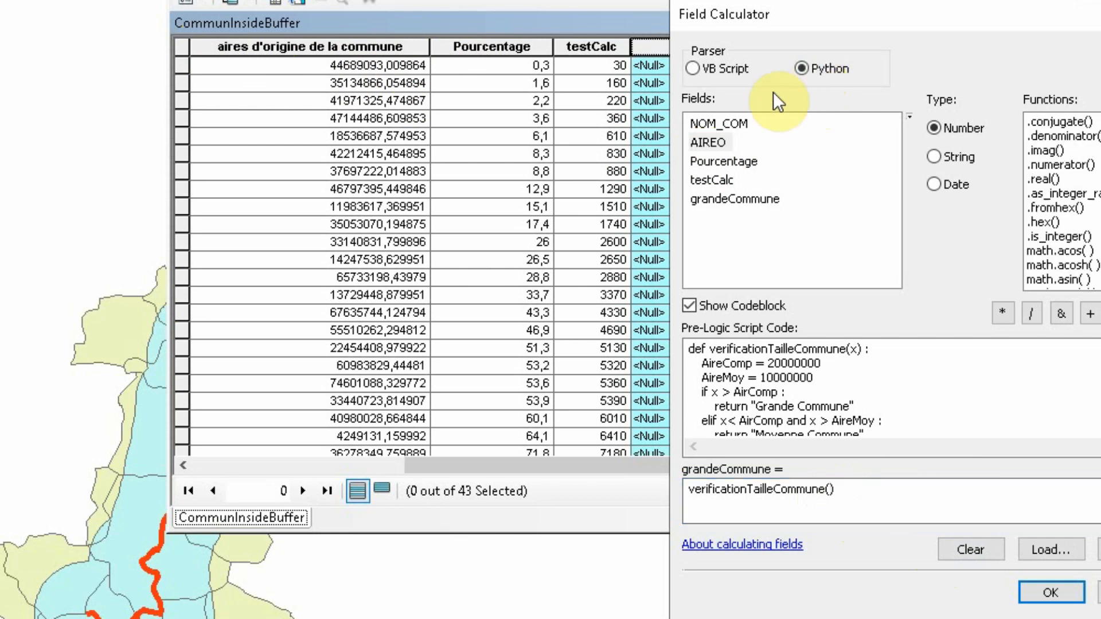
pyautogui.doubleClick(701, 144)
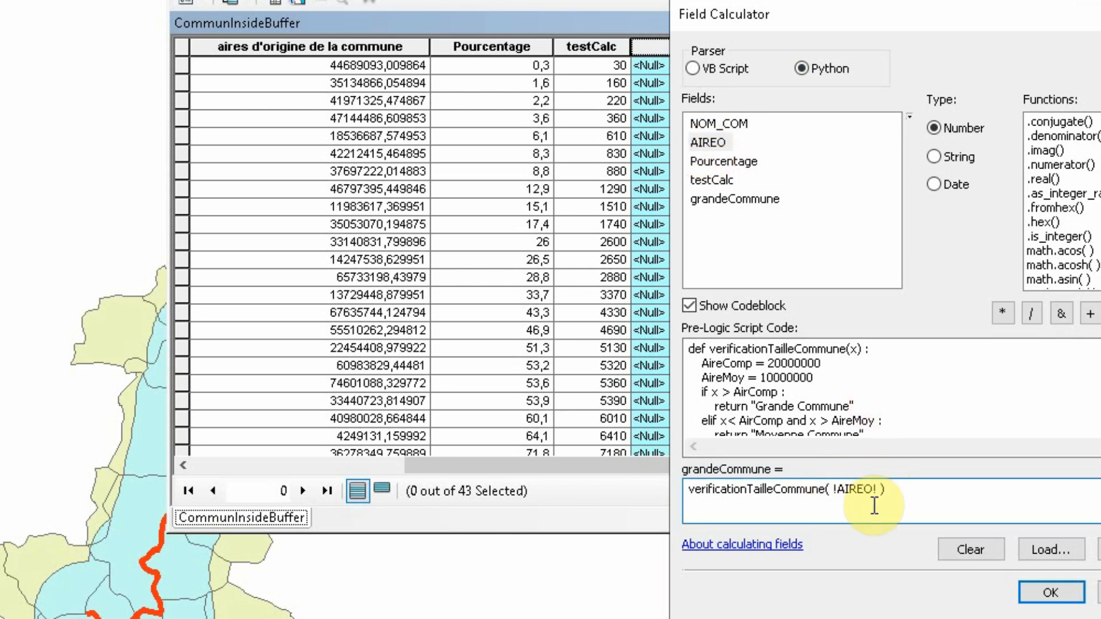
pyautogui.moveTo(881, 489); pyautogui.dragTo(830, 488)
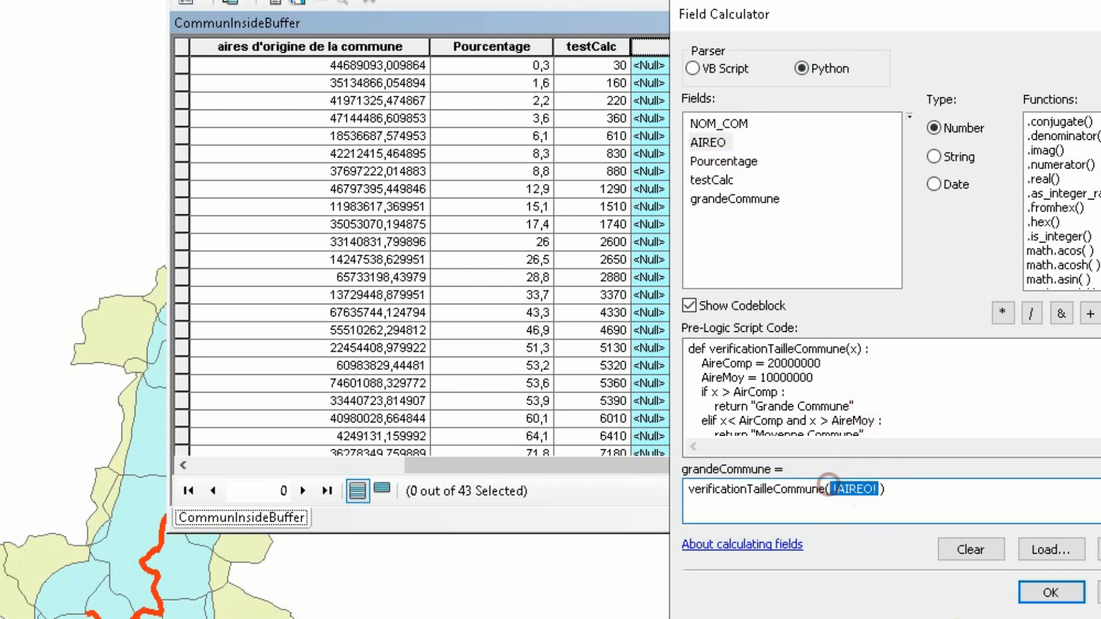
pyautogui.press('Delete')
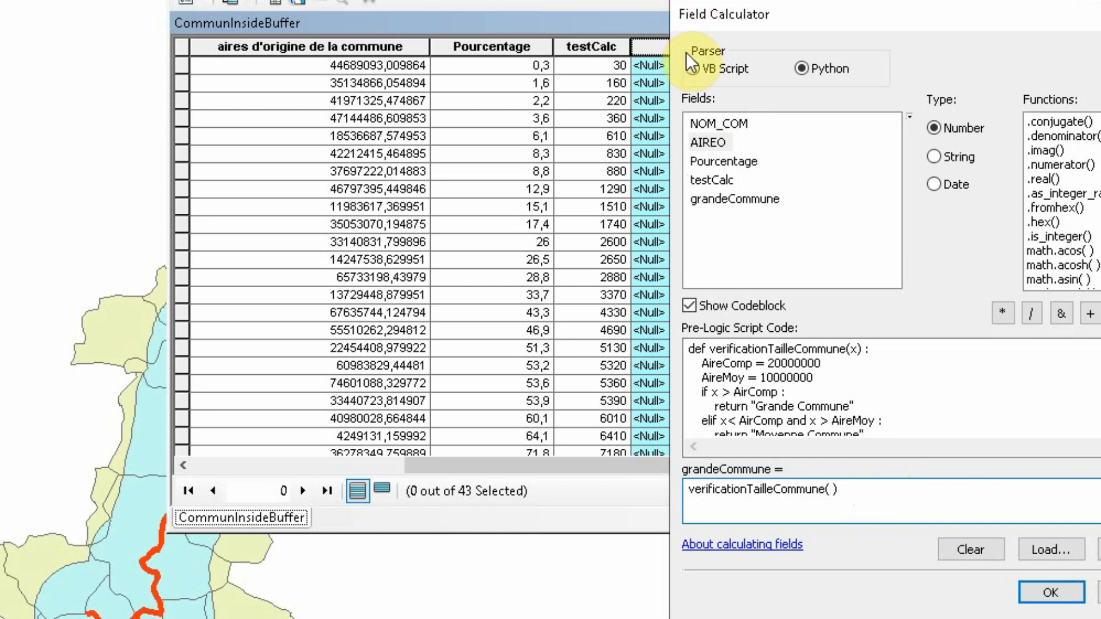
# Try to calculate grandeCommune using the VB Script parser with the AIREO field as the function argument
pyautogui.click(700, 73)
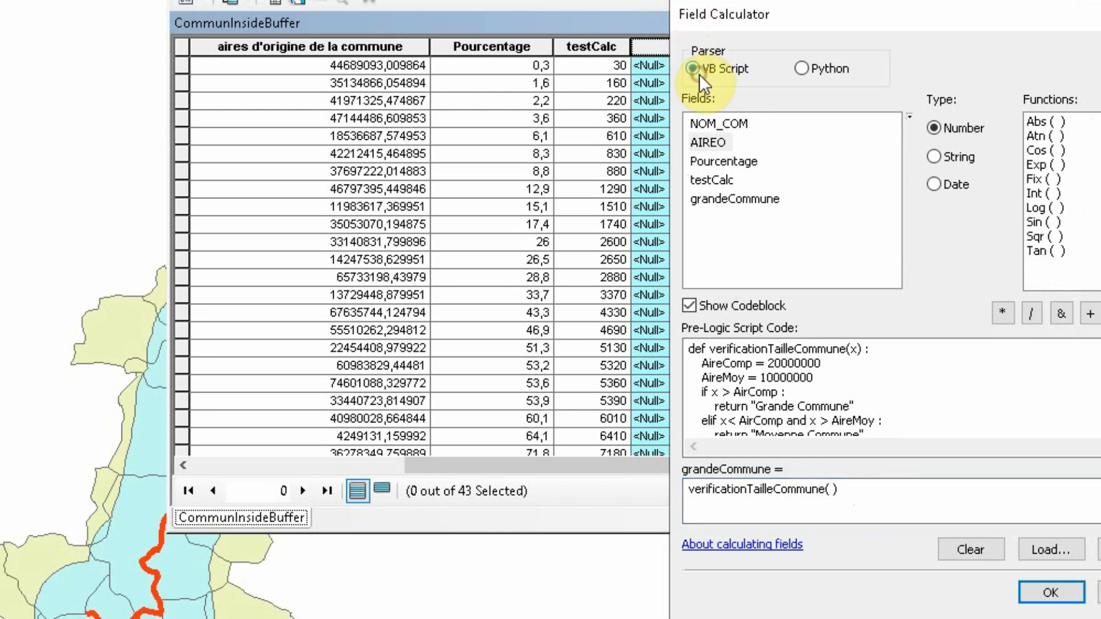
pyautogui.doubleClick(711, 141)
pyautogui.click(1051, 592)
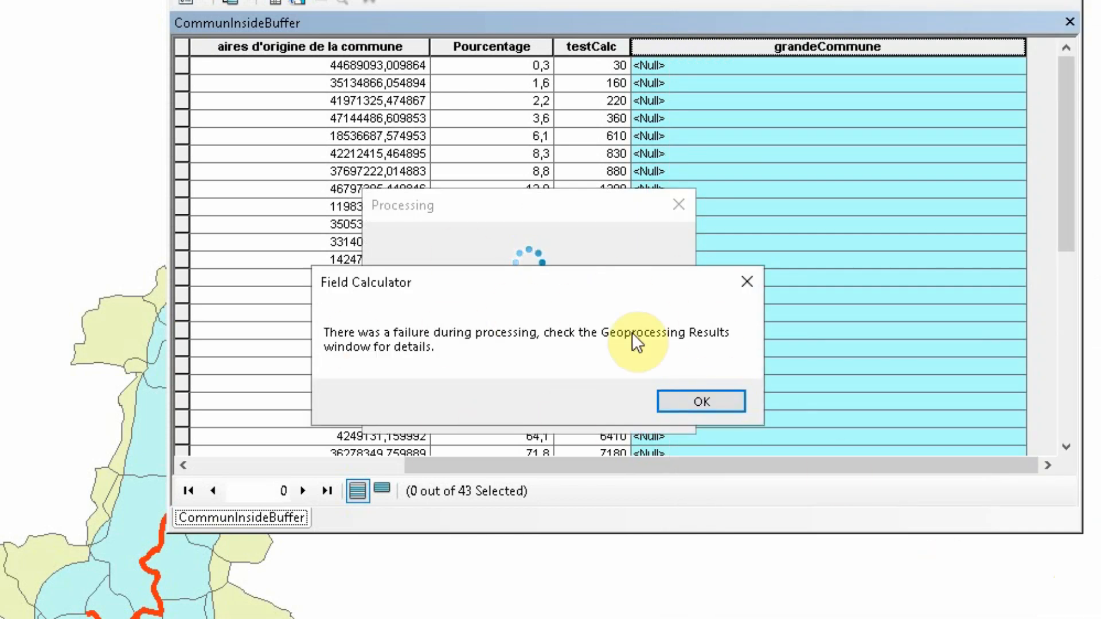
pyautogui.click(724, 402)
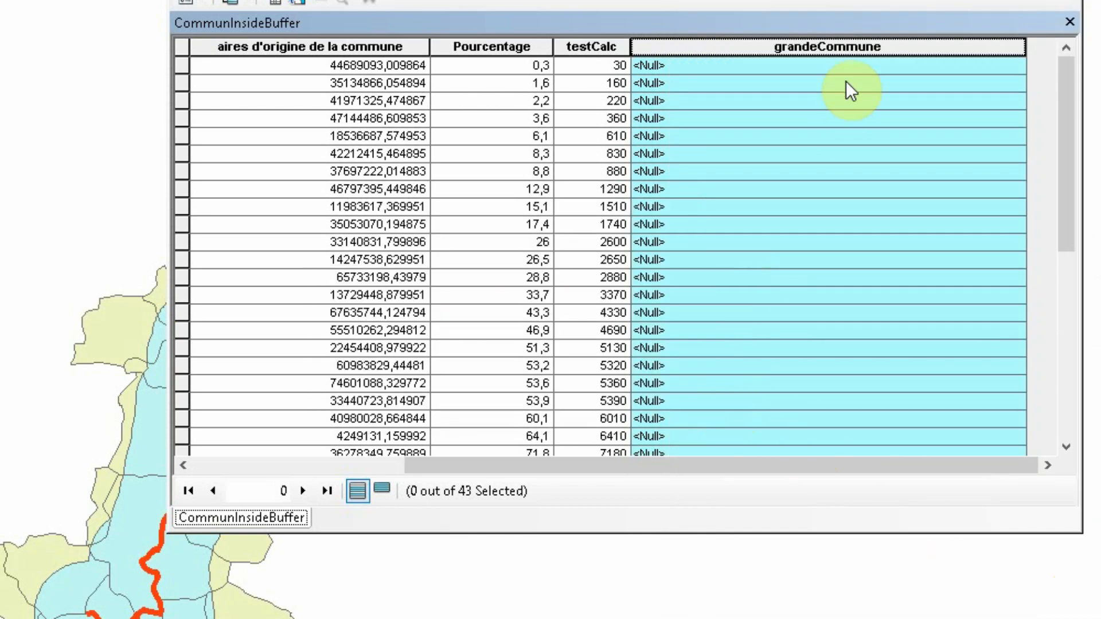
# Reopen the Field Calculator on grandeCommune and run the function in Python with !AIREO! as its argument
pyautogui.rightClick(853, 47)
pyautogui.click(900, 190)
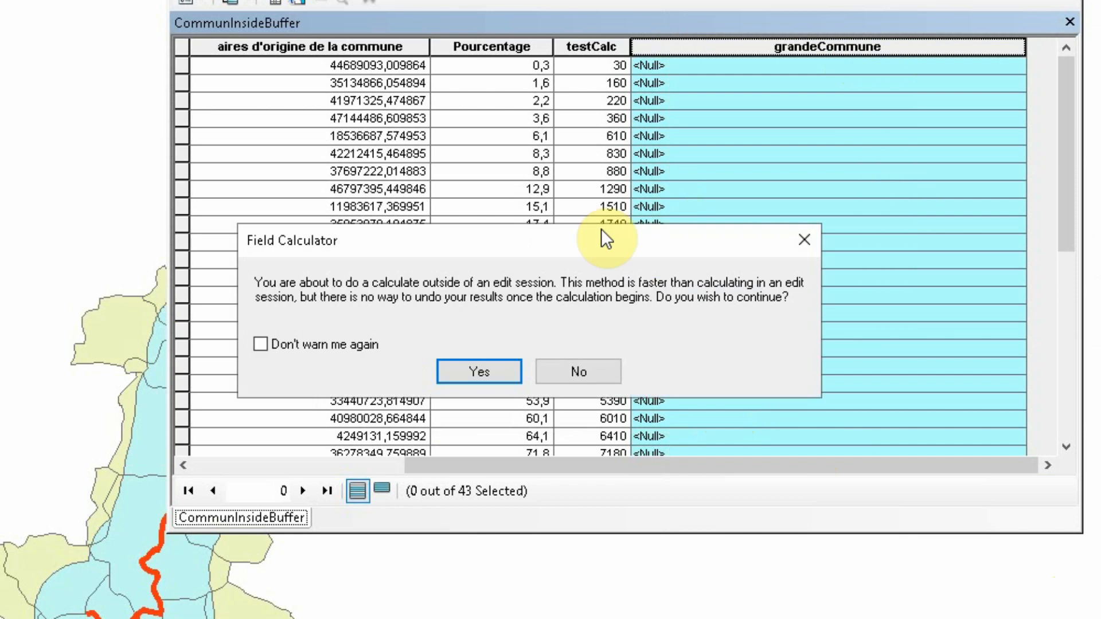
pyautogui.click(504, 371)
pyautogui.click(407, 70)
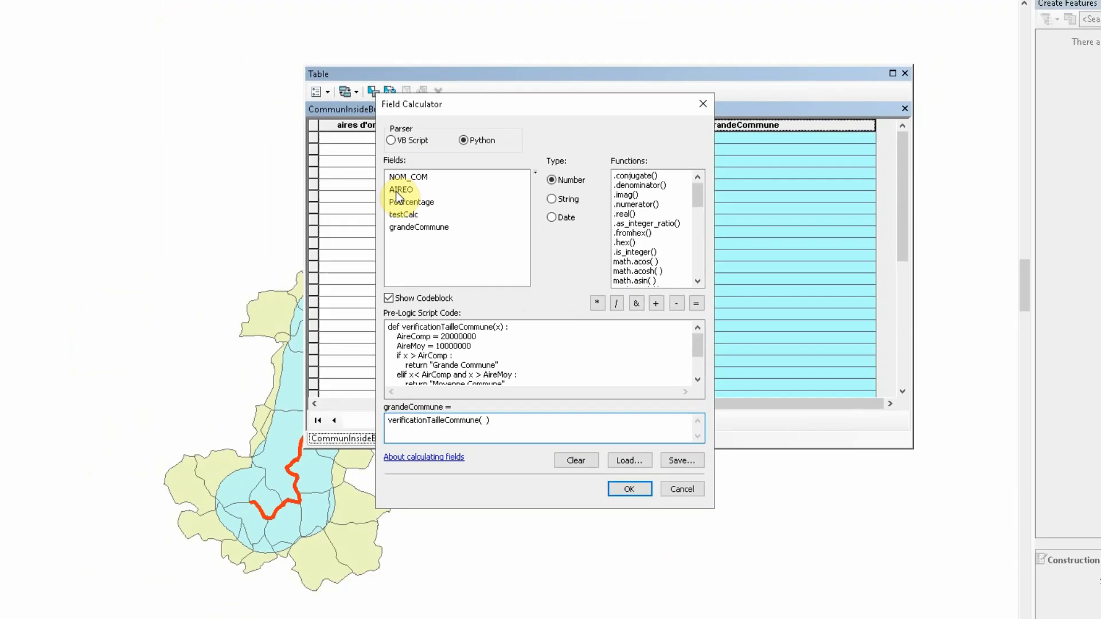
pyautogui.doubleClick(334, 154)
pyautogui.click(609, 445)
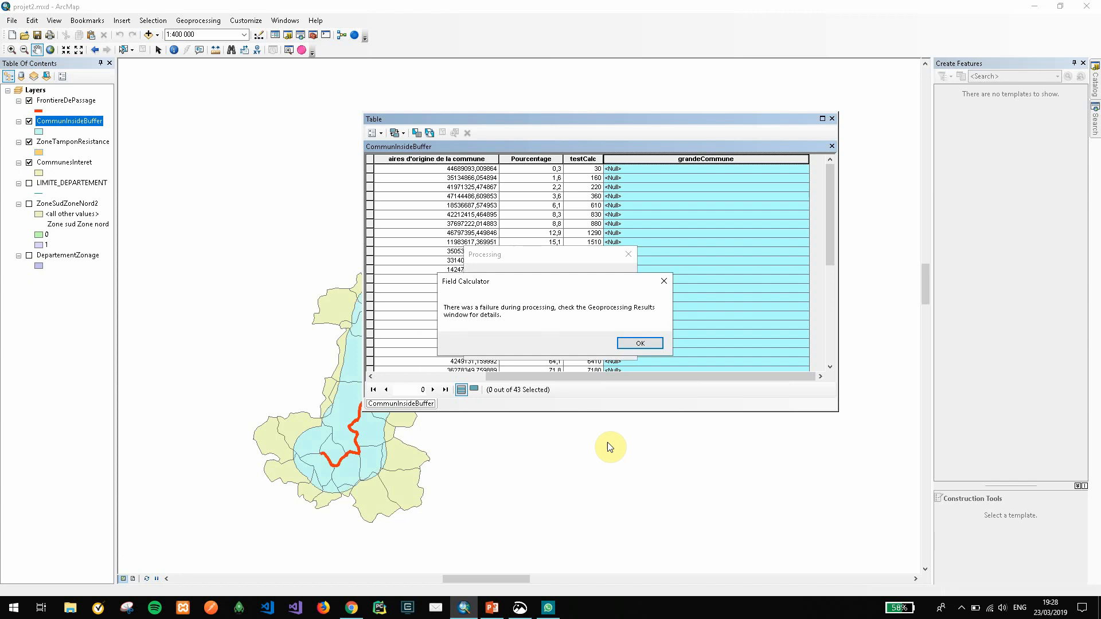
pyautogui.click(629, 343)
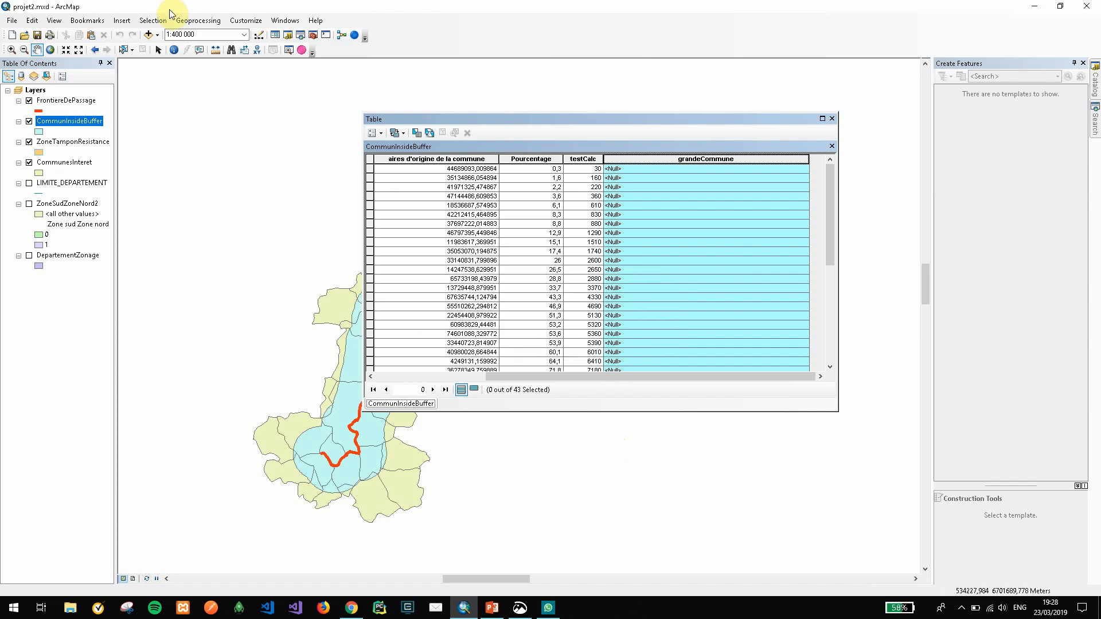
# Examine the messages of the latest failed Calculate Field run in the geoprocessing results, making the error lines readable
pyautogui.click(197, 20)
pyautogui.click(207, 148)
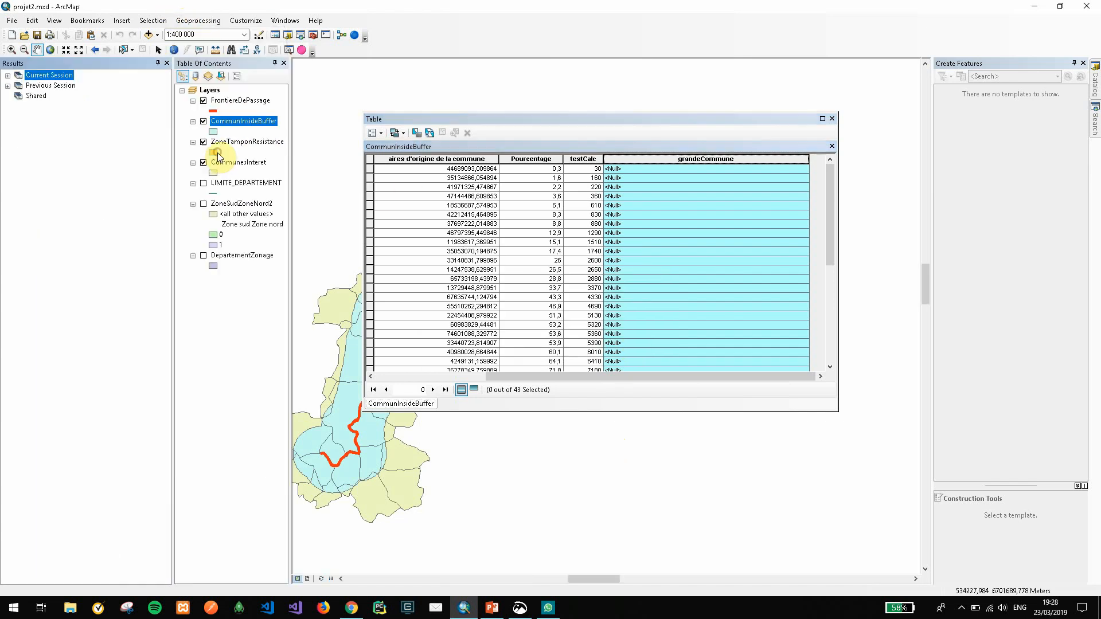
pyautogui.click(7, 75)
pyautogui.click(18, 85)
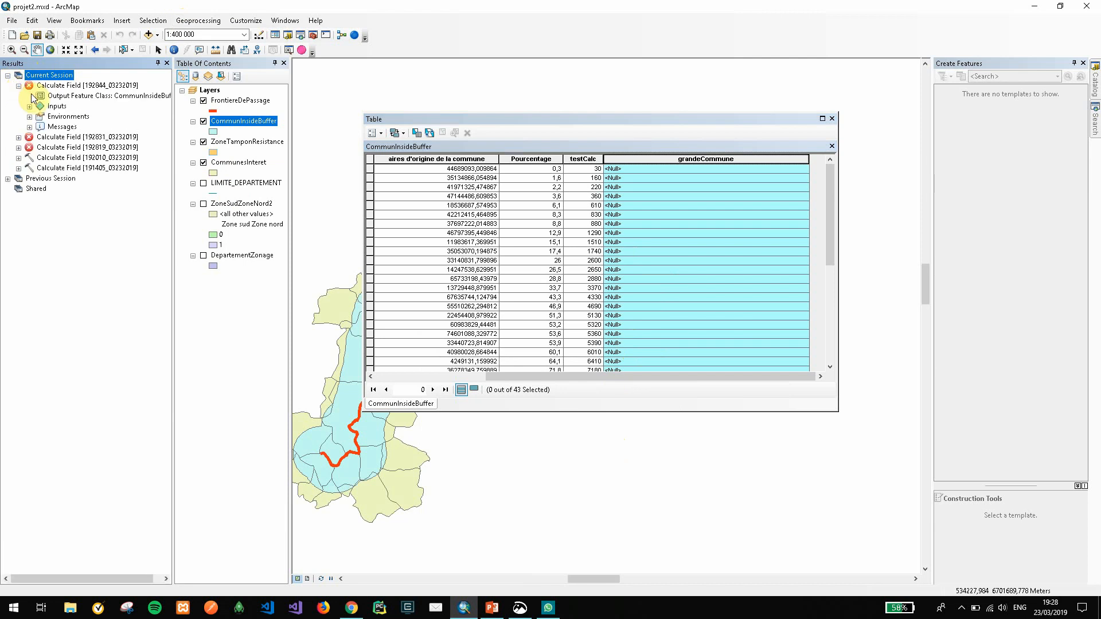
pyautogui.click(30, 126)
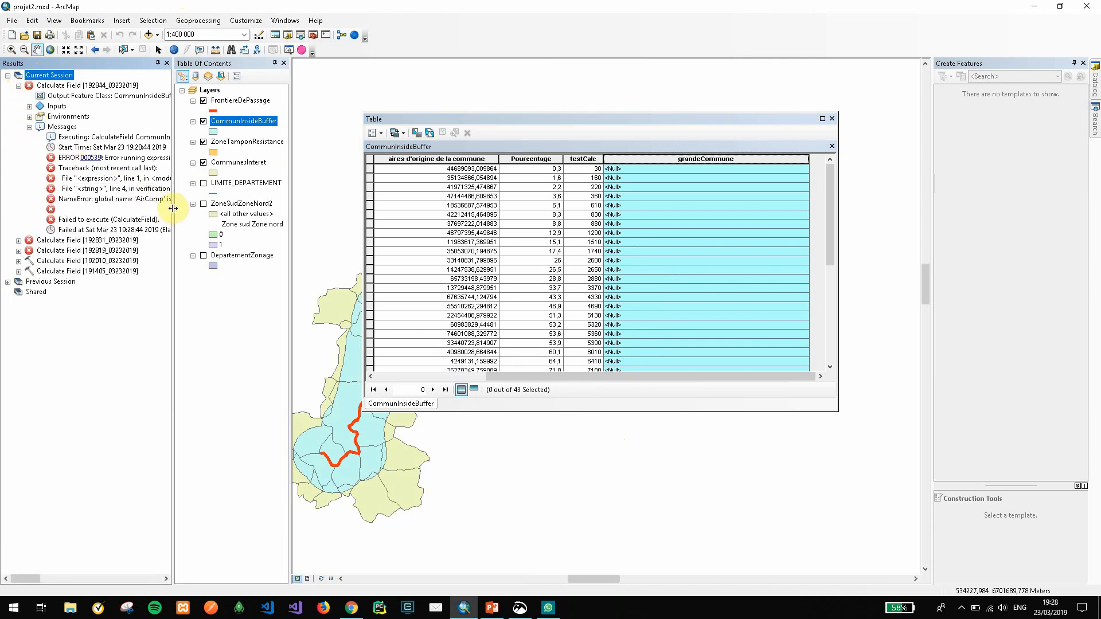
pyautogui.moveTo(173, 208); pyautogui.dragTo(242, 209)
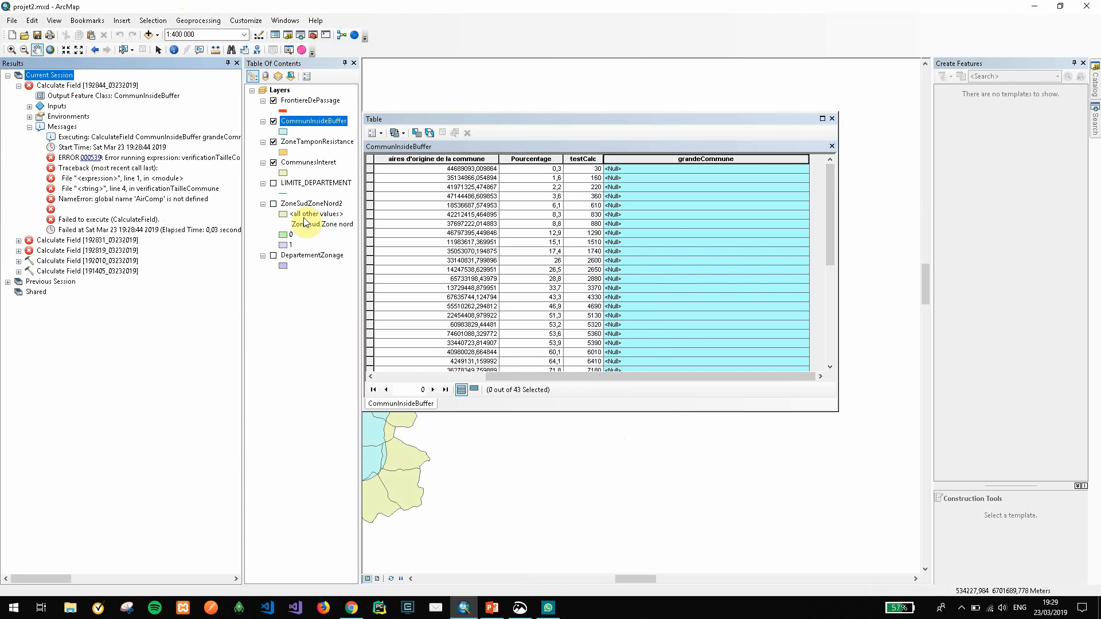
# Correct AirComp to AireComp in the if and elif conditions of the grandeCommune codeblock and run the calculation
pyautogui.rightClick(695, 167)
pyautogui.click(719, 233)
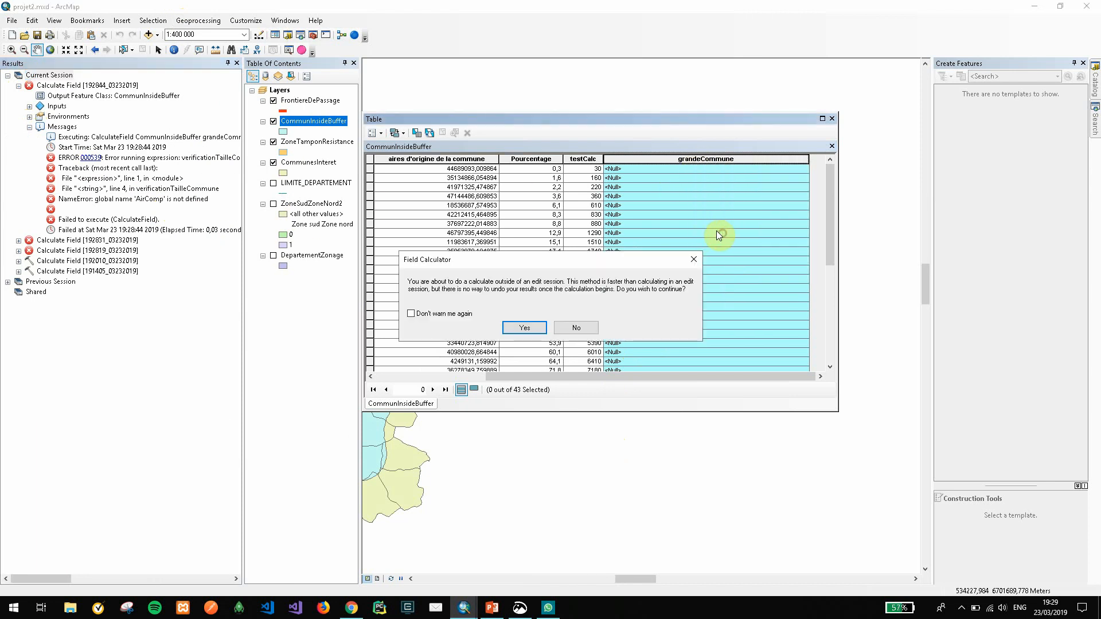
pyautogui.click(527, 325)
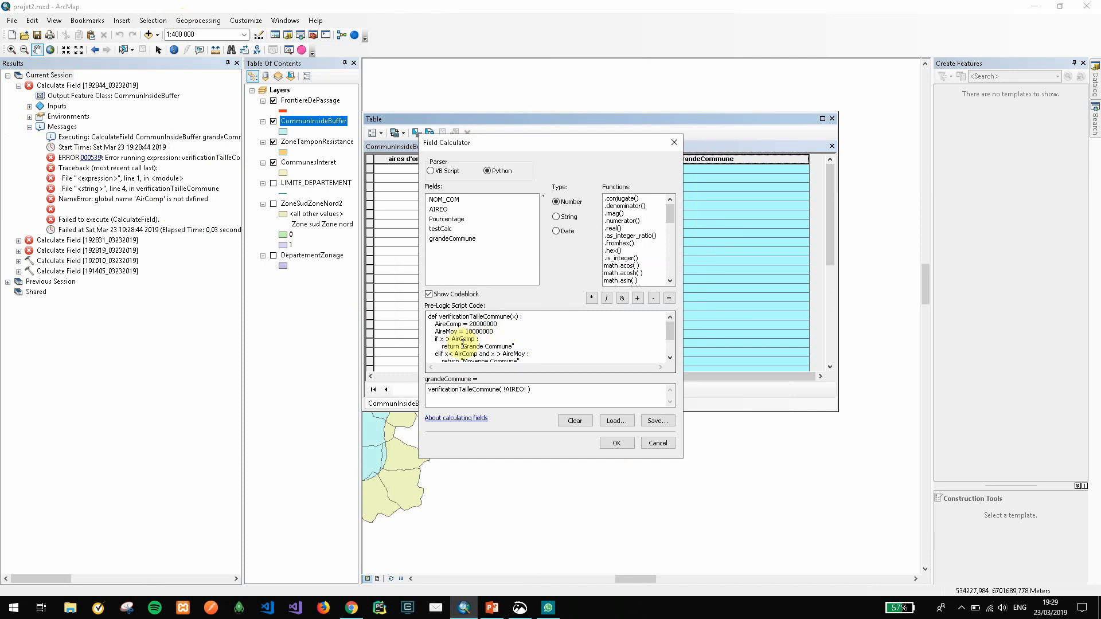
pyautogui.click(444, 323)
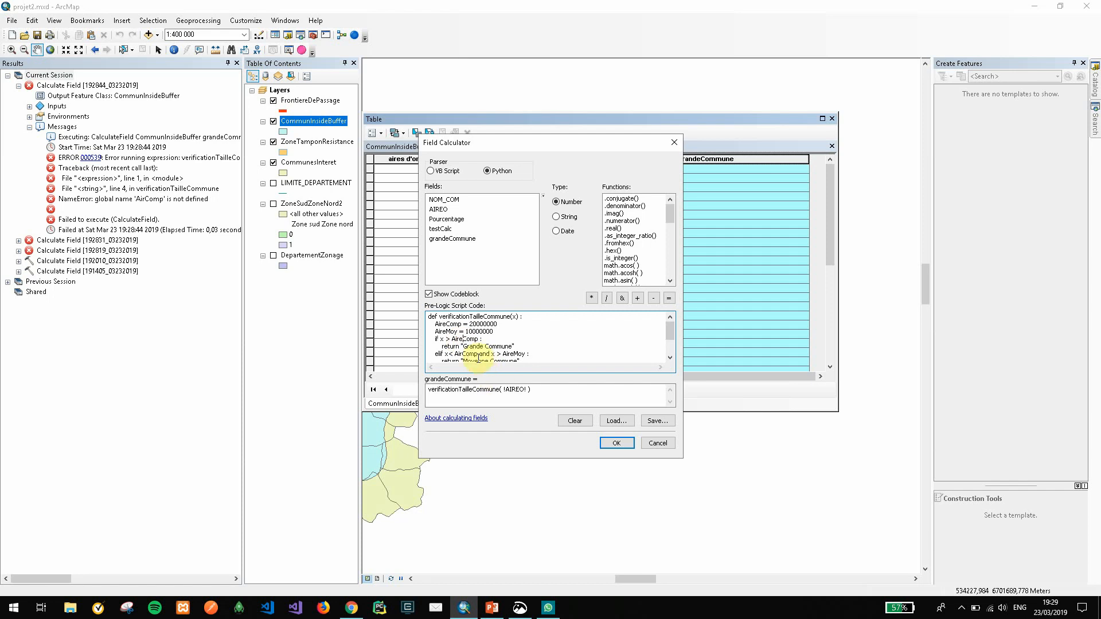
pyautogui.scroll(-1, 493, 346)
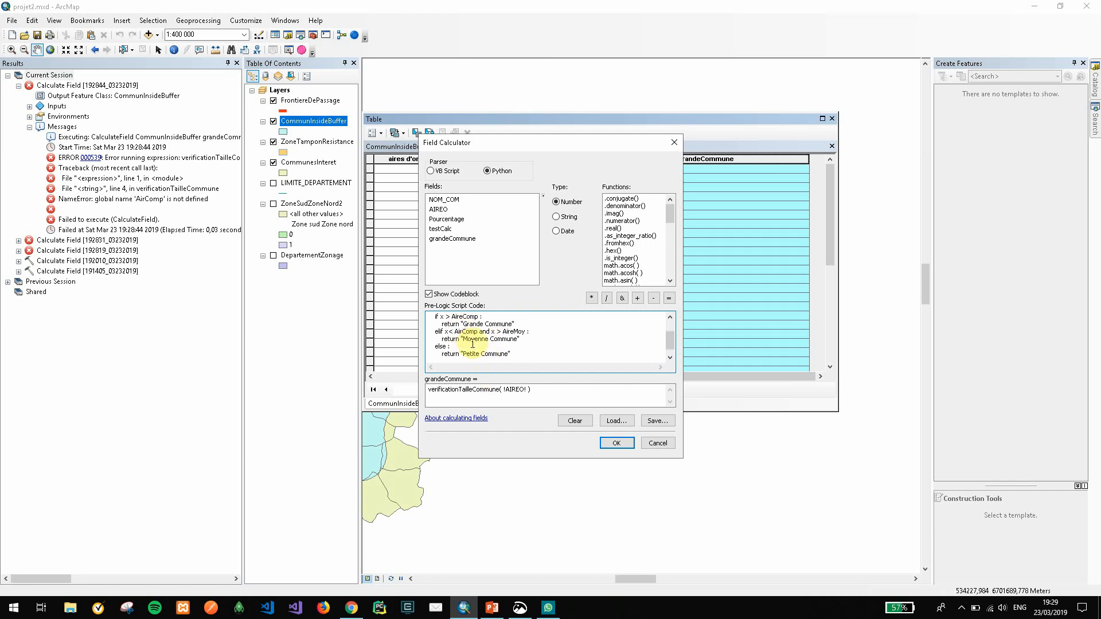
pyautogui.click(461, 332)
pyautogui.write('e')
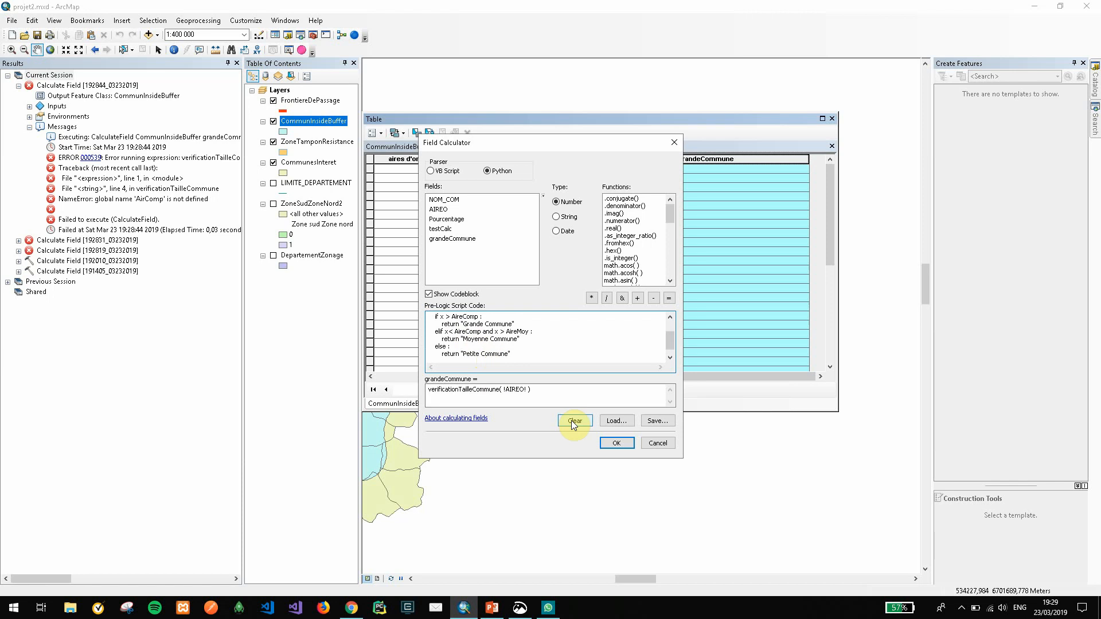
pyautogui.click(616, 442)
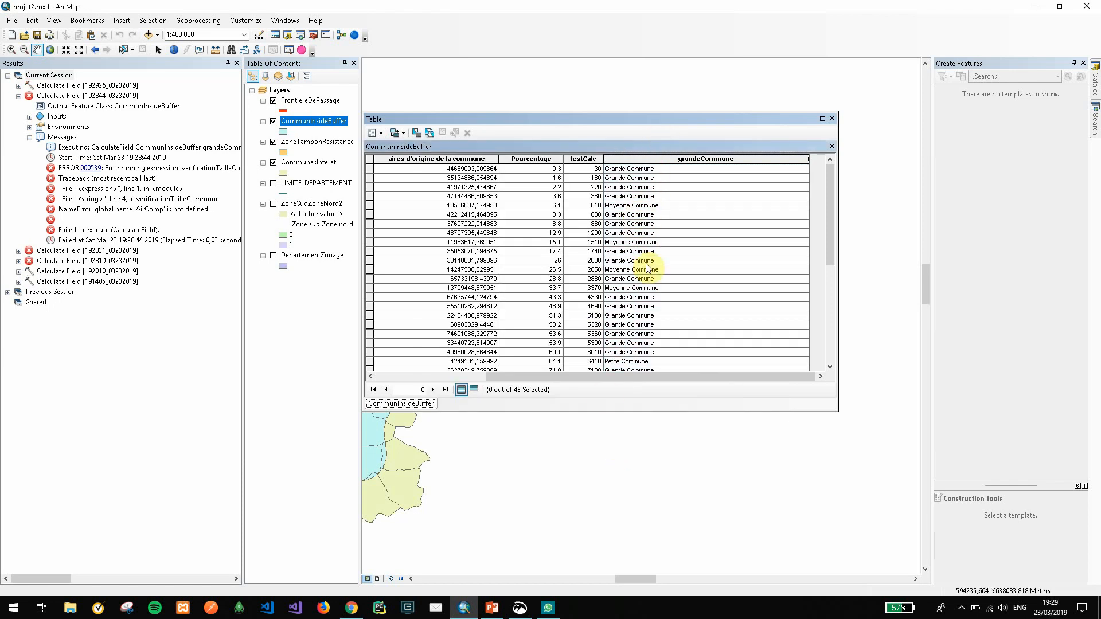
# Examine the commune size classes written to the grandeCommune column across the whole attribute table
pyautogui.scroll(-2, 652, 291)
pyautogui.click(642, 308)
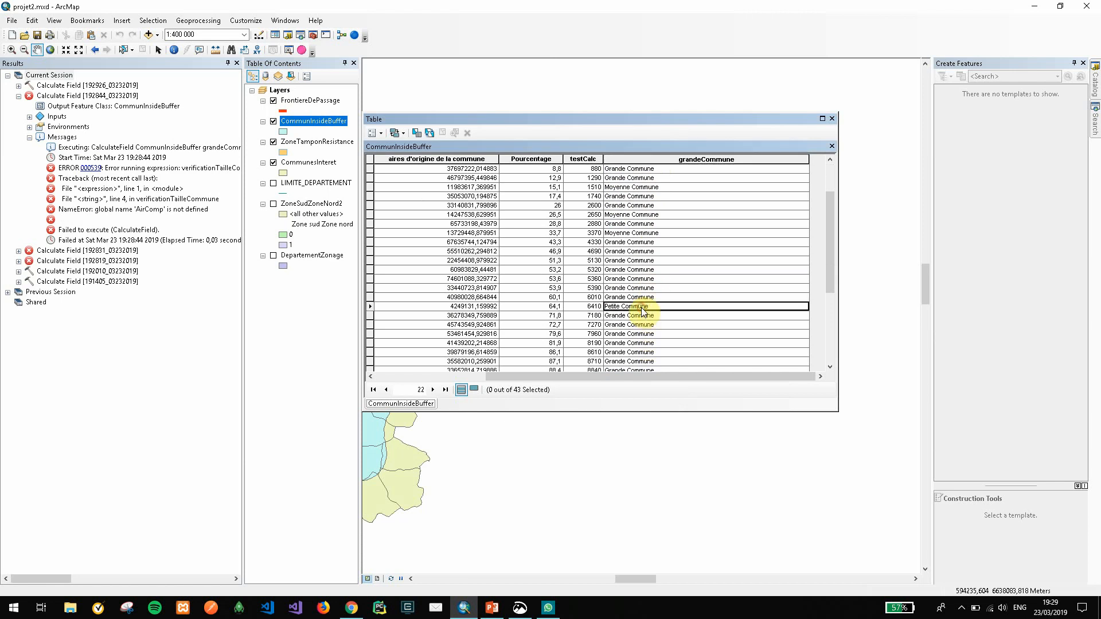
pyautogui.click(641, 233)
pyautogui.scroll(2, 643, 232)
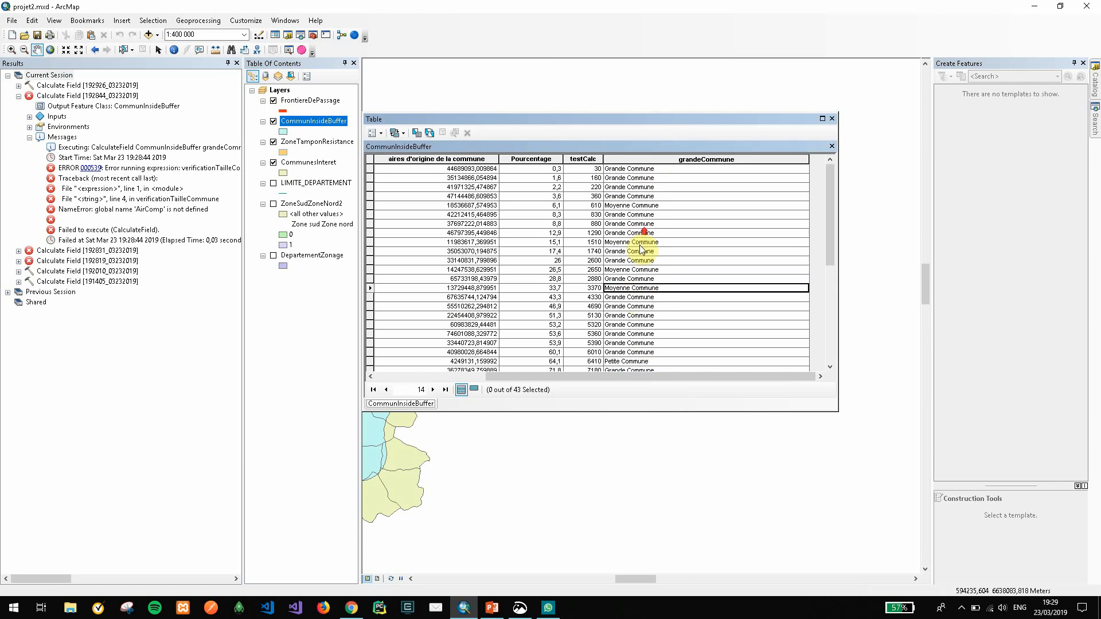
pyautogui.scroll(-7, 641, 223)
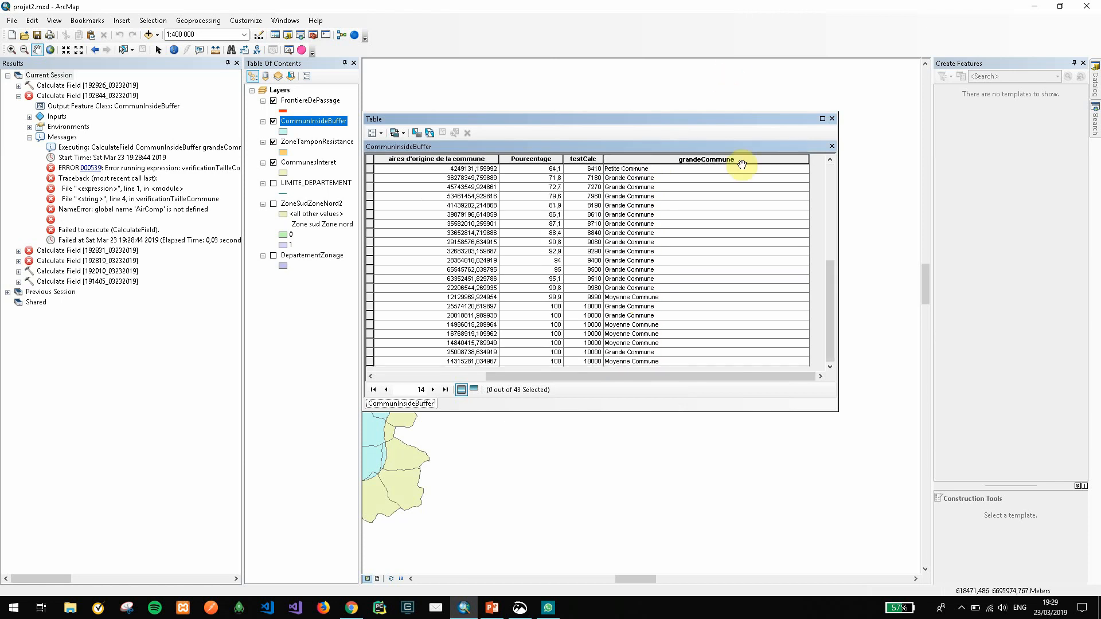
pyautogui.scroll(7, 671, 338)
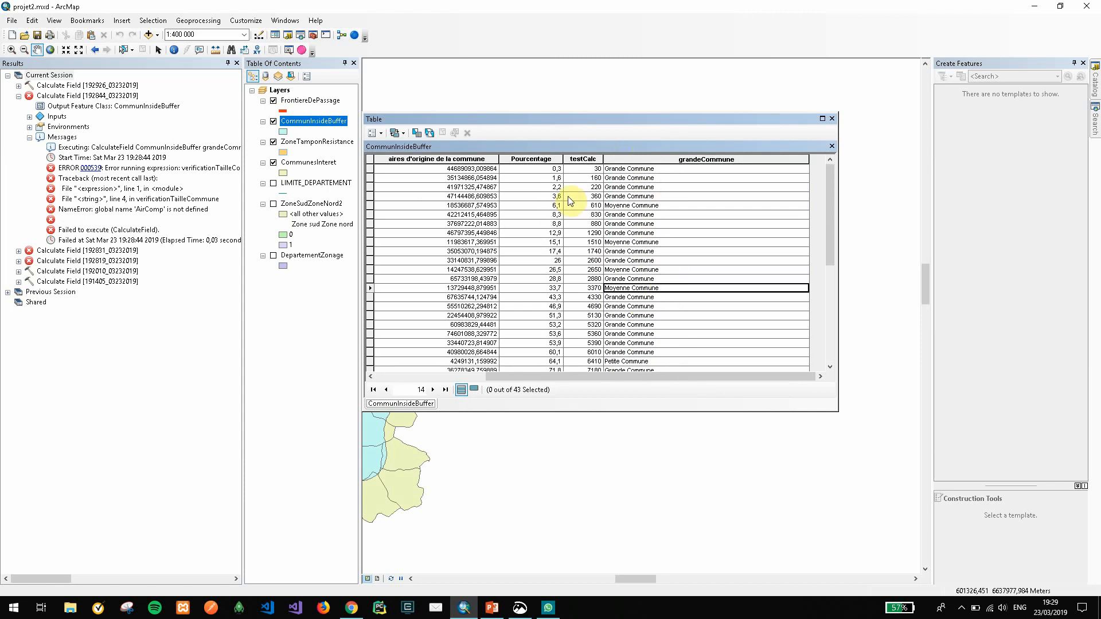
# Highlight the commune area column and the Pourcentage column, and open the list of commands for the grandeCommune field
pyautogui.click(462, 159)
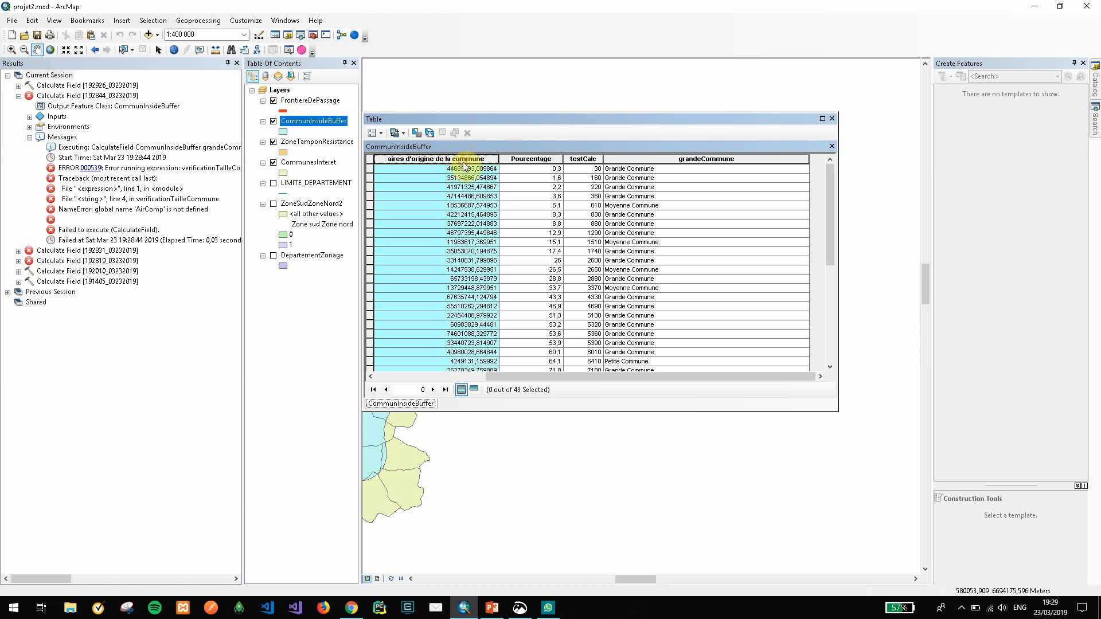
pyautogui.click(530, 160)
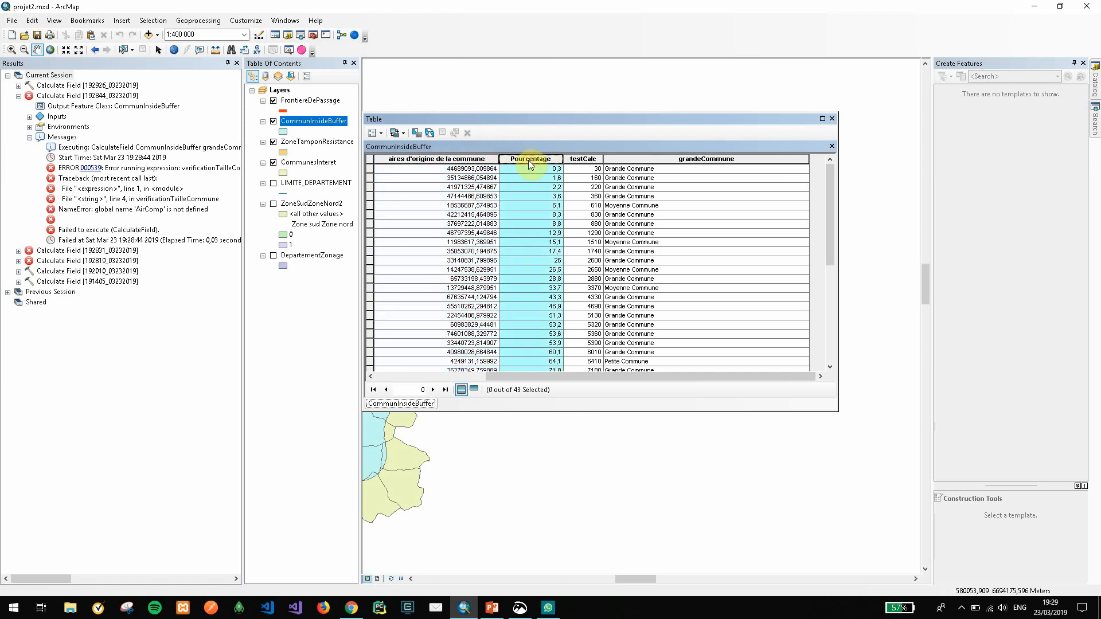
pyautogui.rightClick(698, 158)
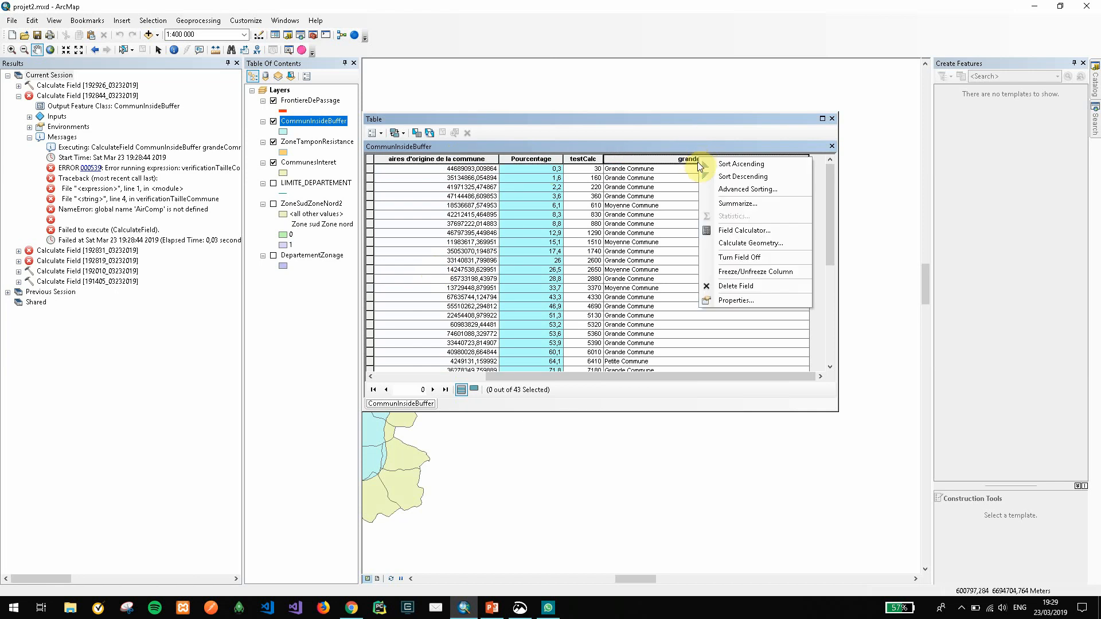
# Try adding a second parameter y to the verificationTailleCommune function for grandeCommune, review the codeblock beside the table and cancel the calculation
pyautogui.rightClick(639, 162)
pyautogui.click(677, 232)
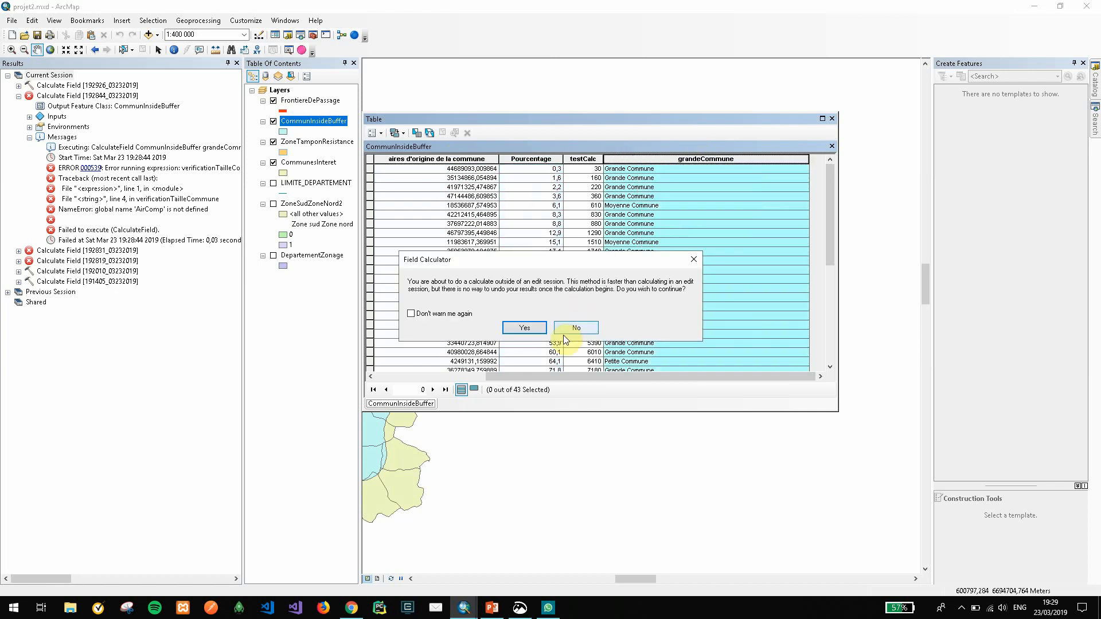
pyautogui.click(525, 327)
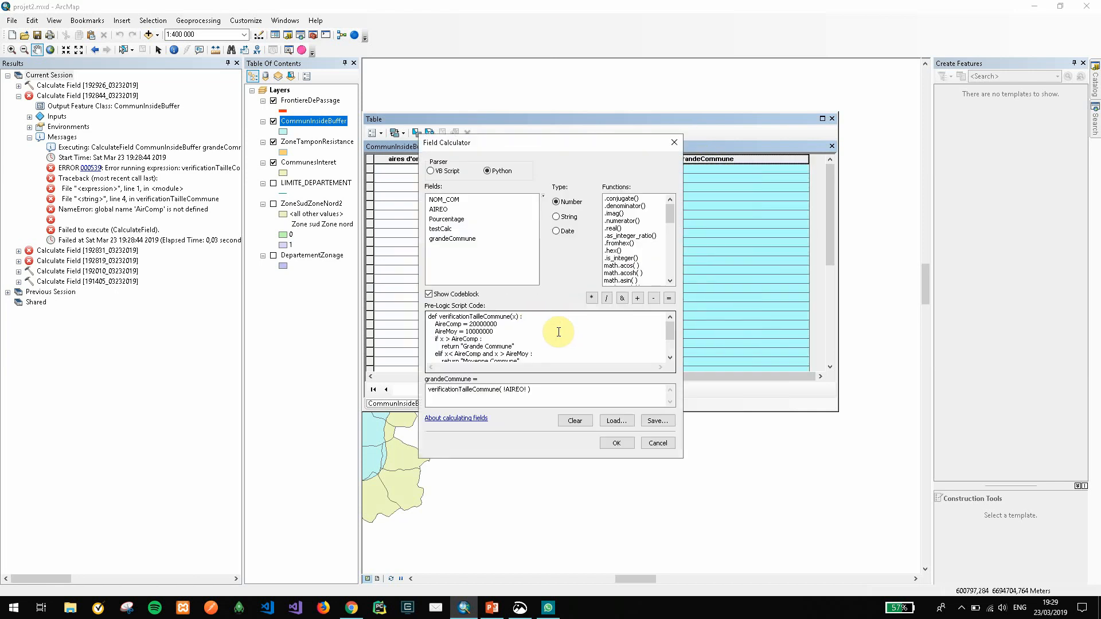
pyautogui.click(515, 317)
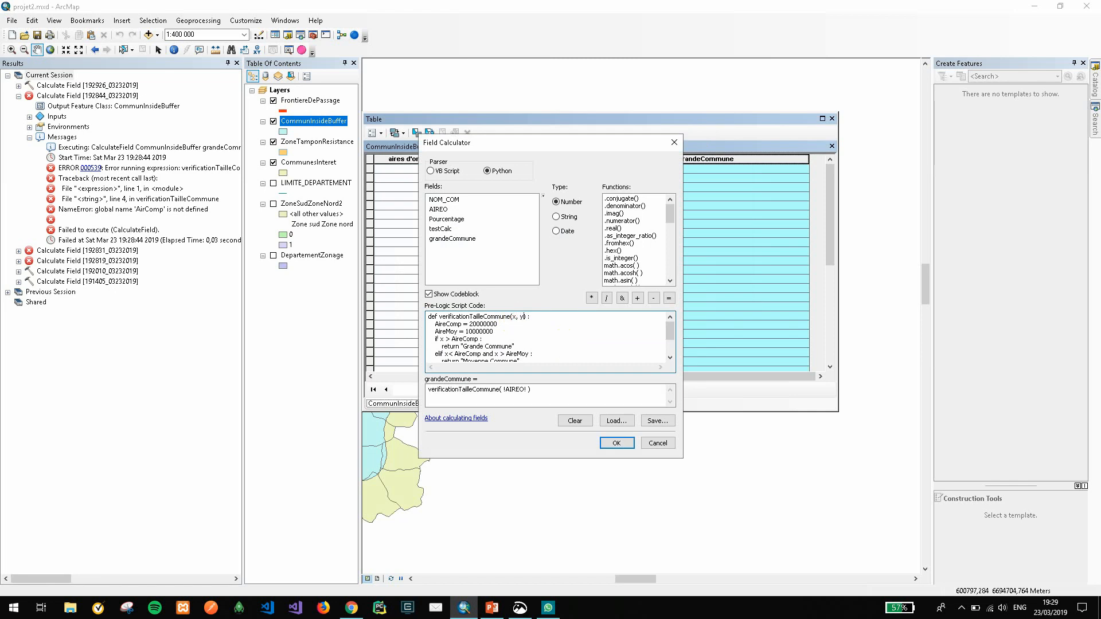
pyautogui.moveTo(531, 318); pyautogui.dragTo(496, 309)
pyautogui.moveTo(581, 150); pyautogui.dragTo(980, 152)
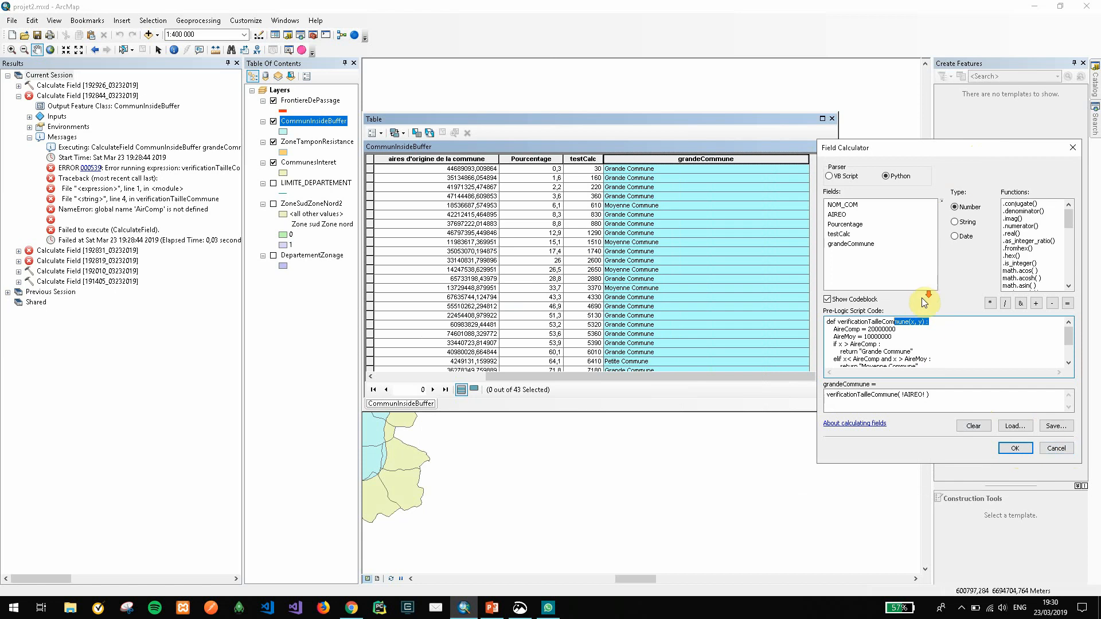
pyautogui.scroll(-1, 918, 333)
pyautogui.scroll(1, 916, 359)
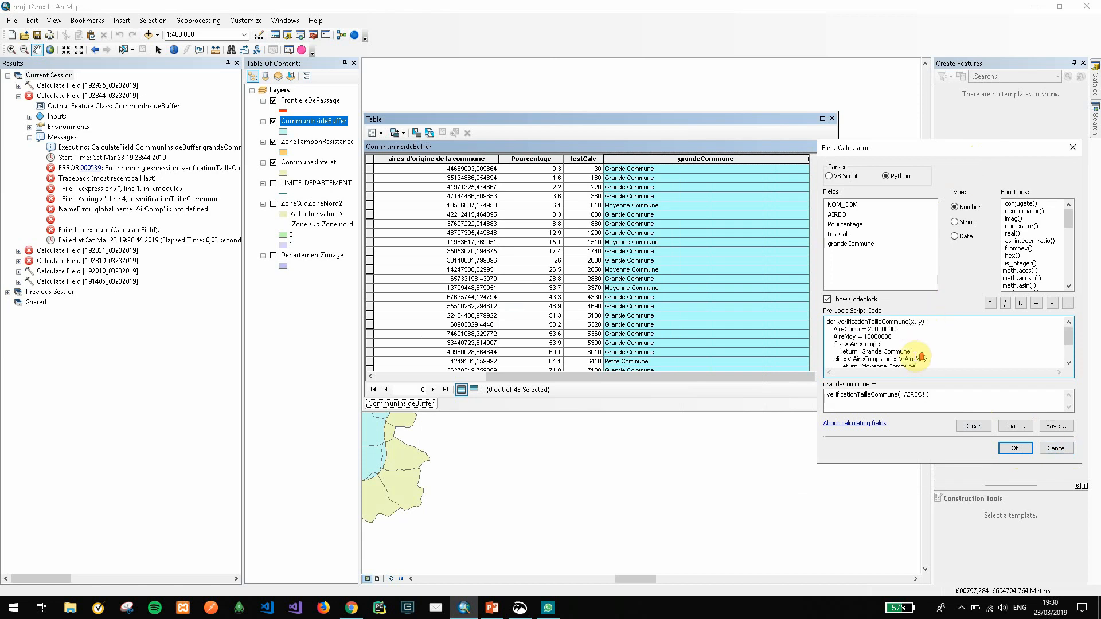
pyautogui.scroll(-2, 899, 336)
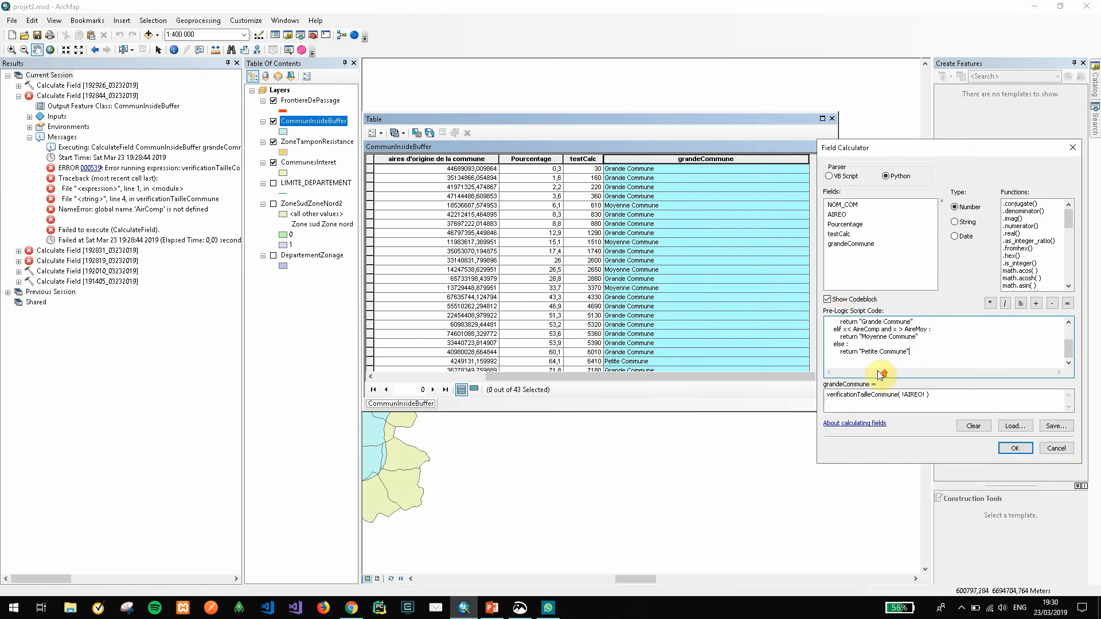
pyautogui.scroll(2, 882, 370)
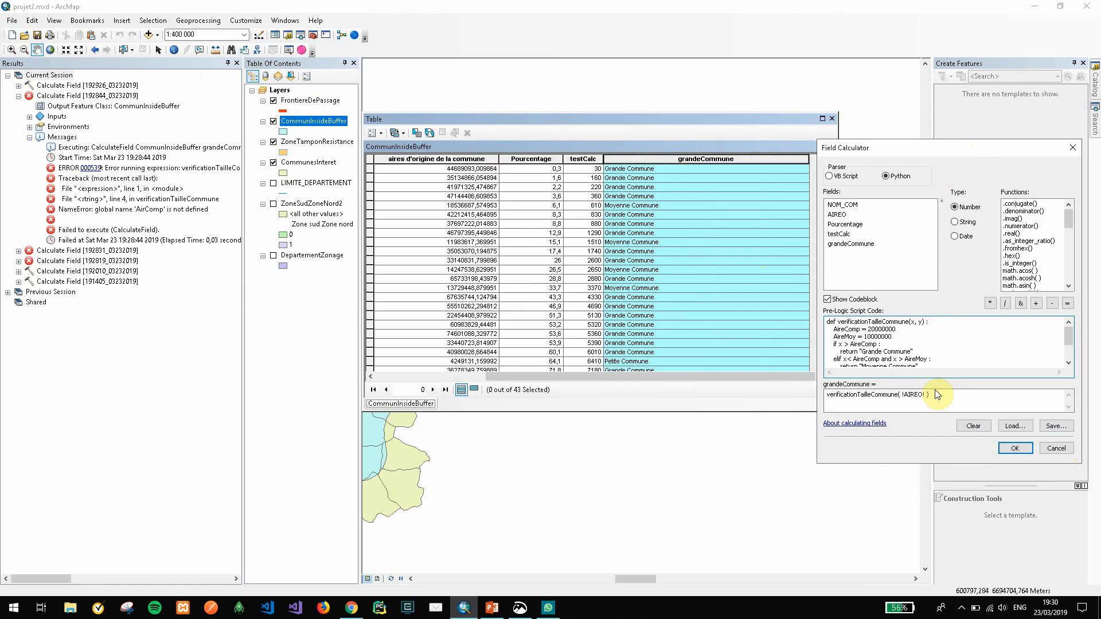
pyautogui.click(1058, 448)
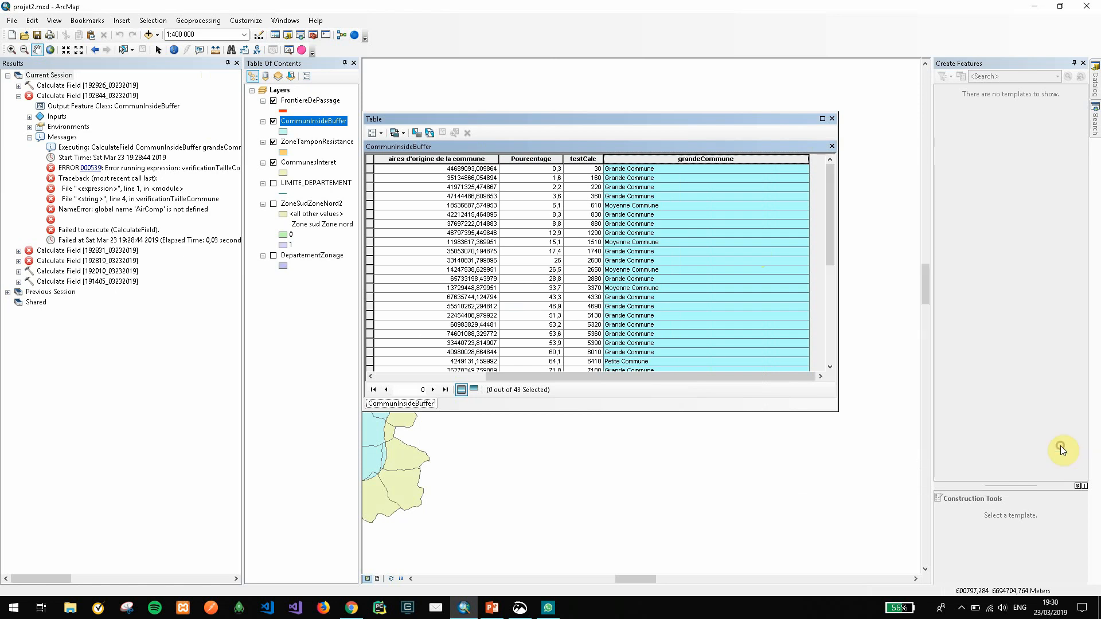
# Recalculate grandeCommune with the function's if branch returning 1 instead of "Grande Commune"
pyautogui.rightClick(766, 158)
pyautogui.click(787, 245)
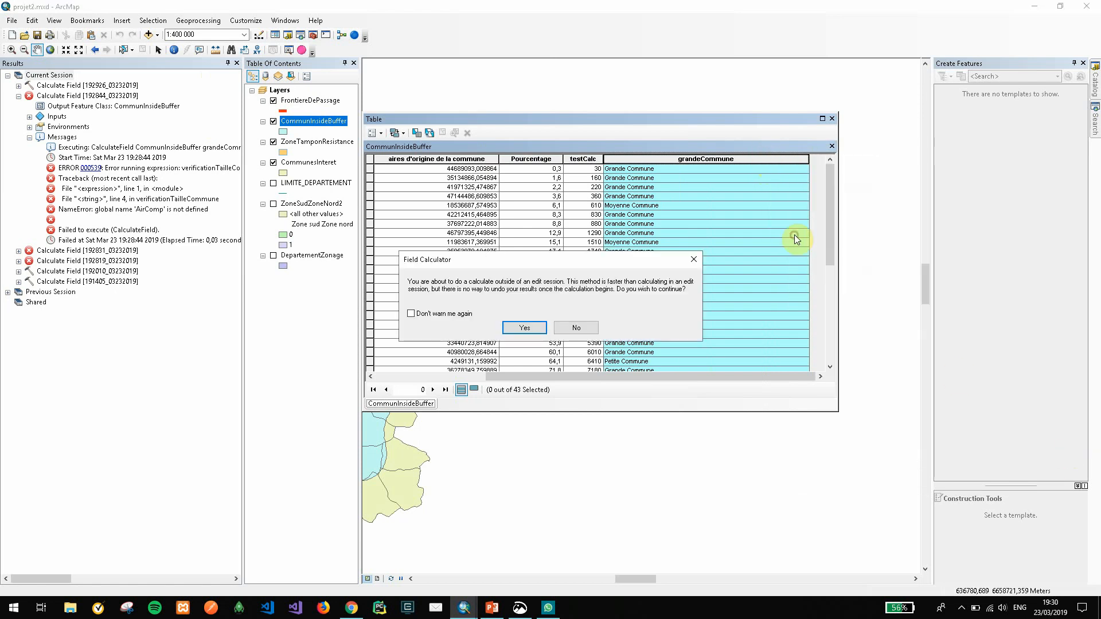
pyautogui.click(519, 325)
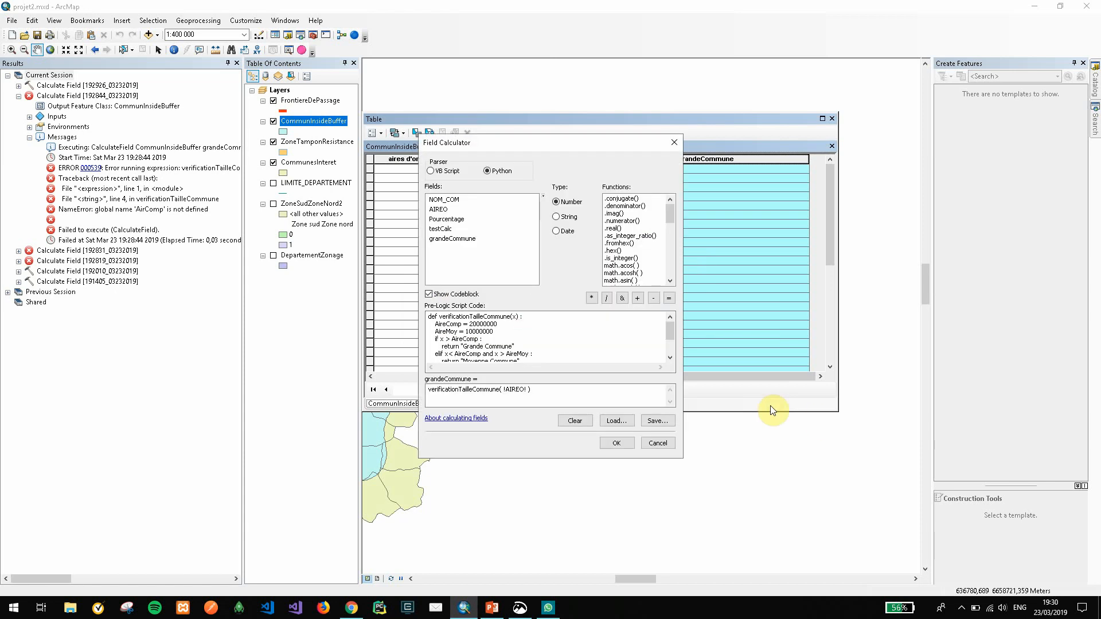
pyautogui.moveTo(524, 342); pyautogui.dragTo(462, 346)
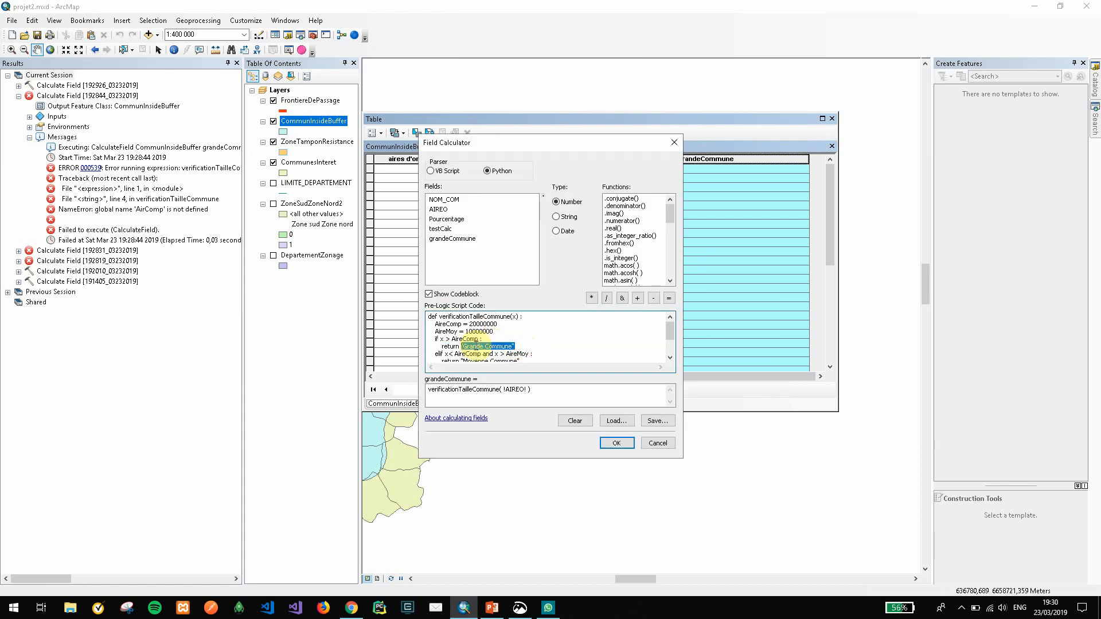
pyautogui.write('1')
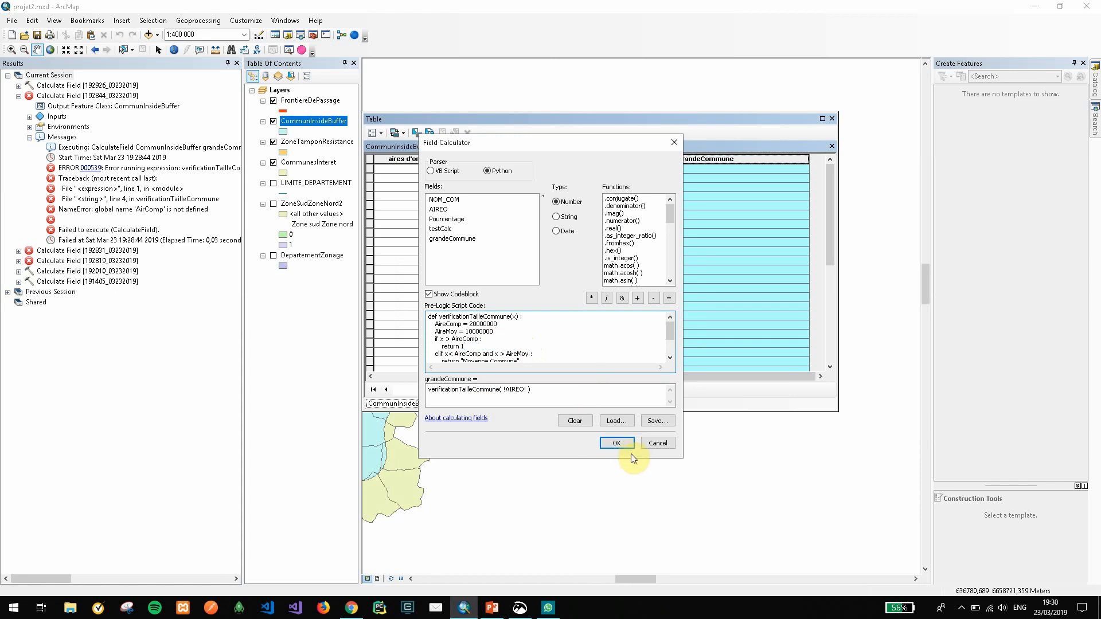
pyautogui.click(616, 443)
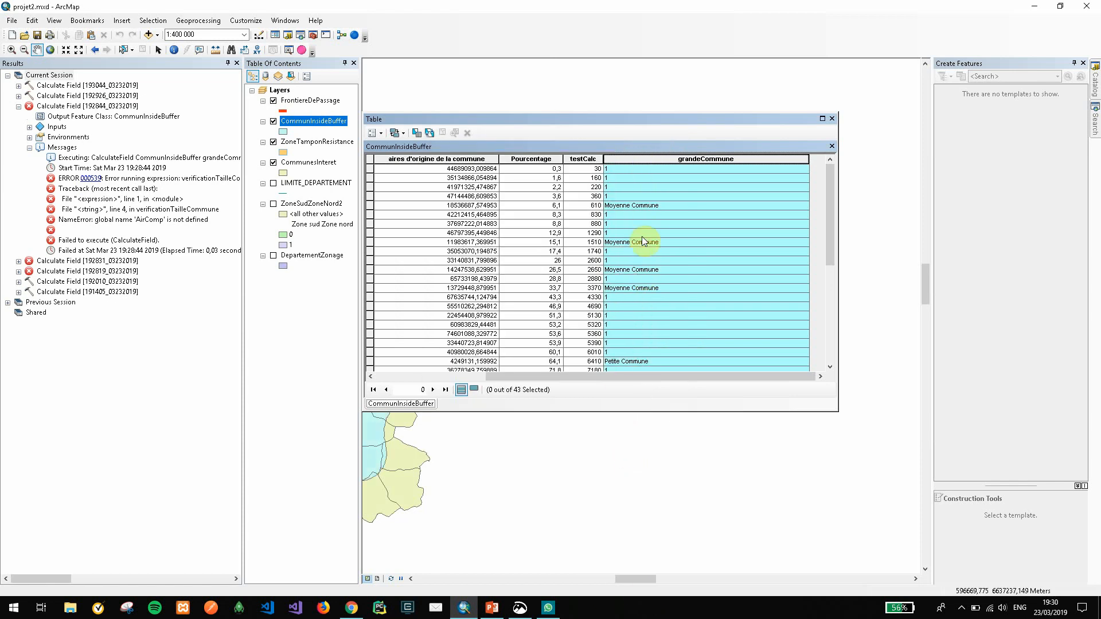
pyautogui.rightClick(660, 161)
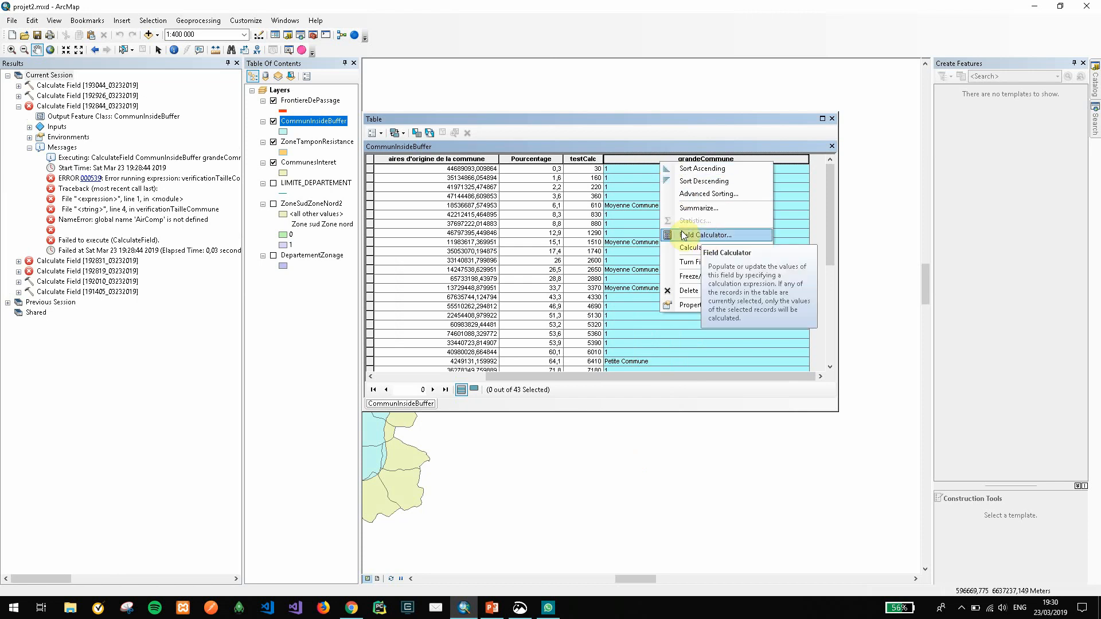
pyautogui.click(607, 215)
pyautogui.click(591, 160)
pyautogui.rightClick(589, 159)
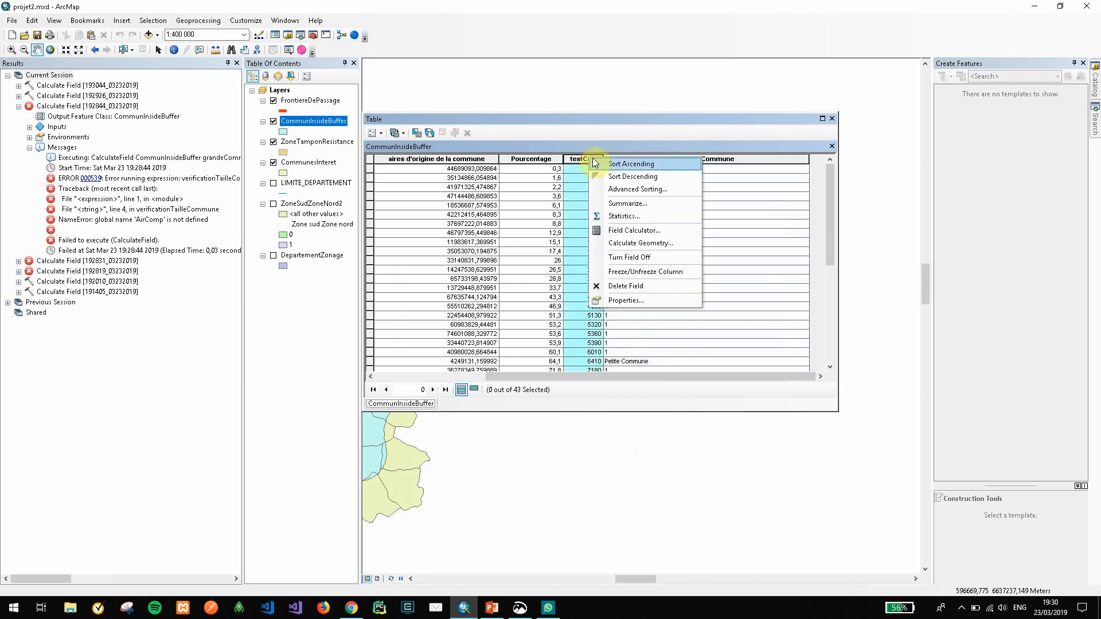
pyautogui.click(624, 231)
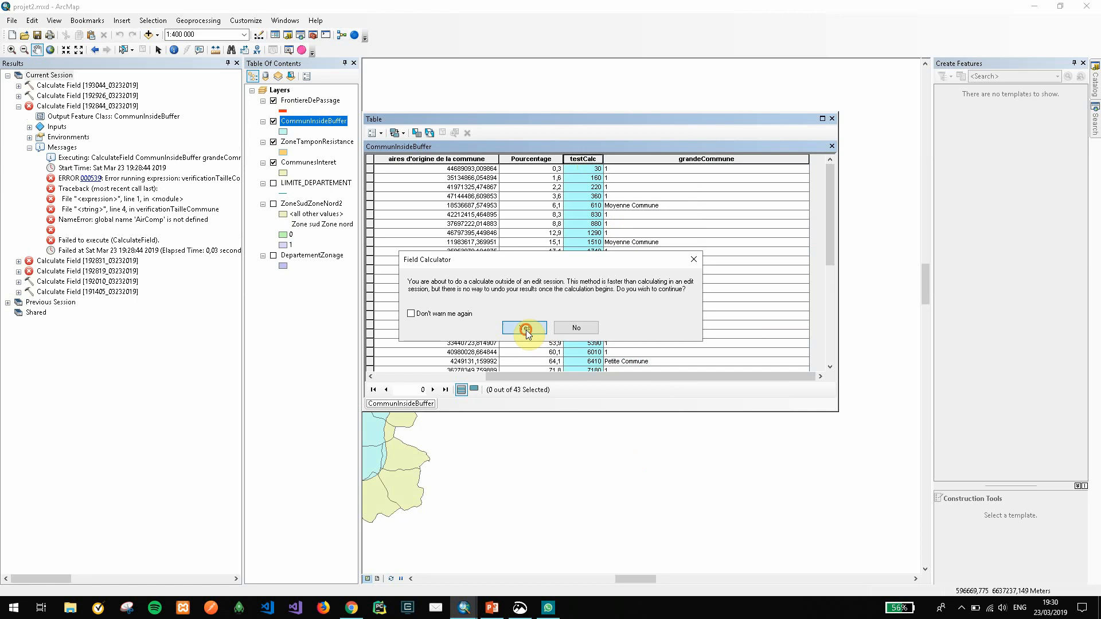
pyautogui.click(525, 328)
pyautogui.moveTo(703, 135); pyautogui.dragTo(999, 171)
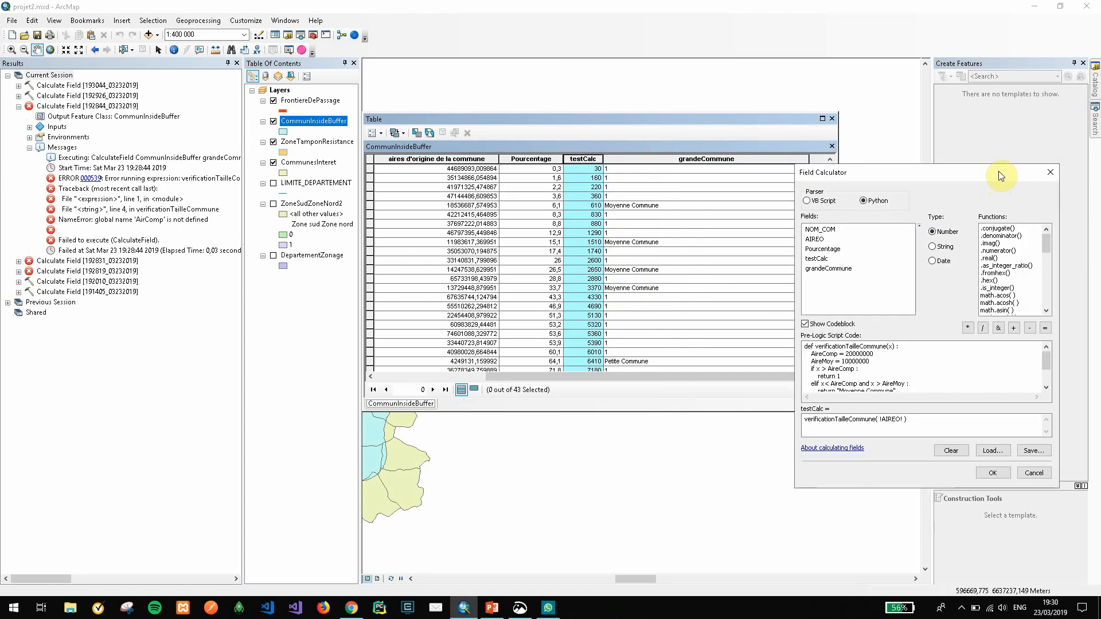
pyautogui.click(1043, 471)
# Check the data types of the testCalc and grandeCommune fields in their field properties
pyautogui.rightClick(576, 162)
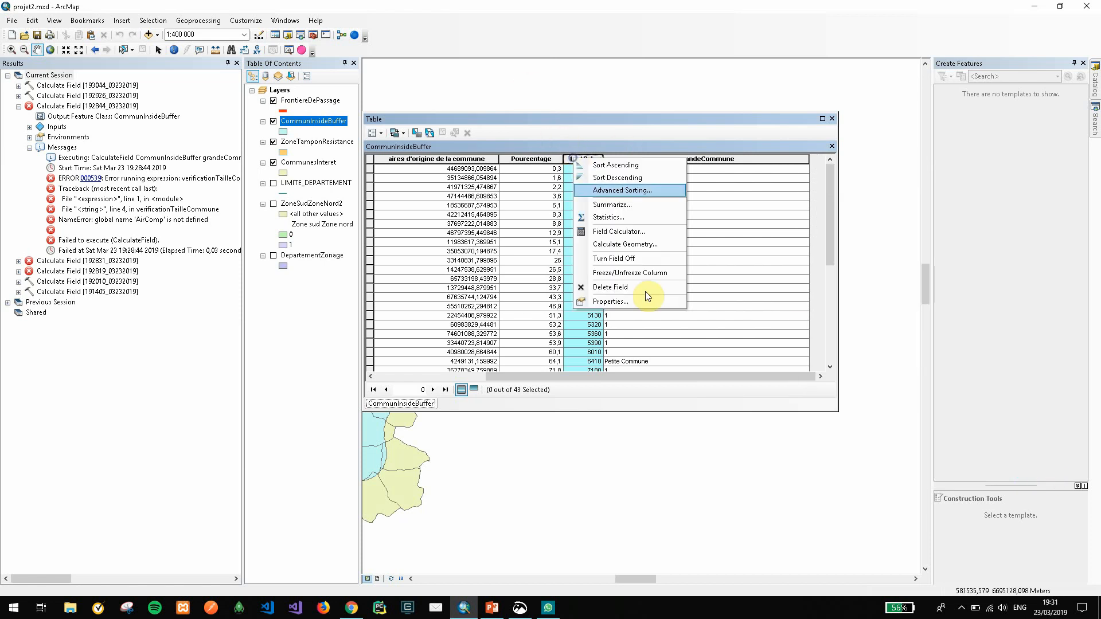
pyautogui.click(644, 299)
pyautogui.press('Tab')
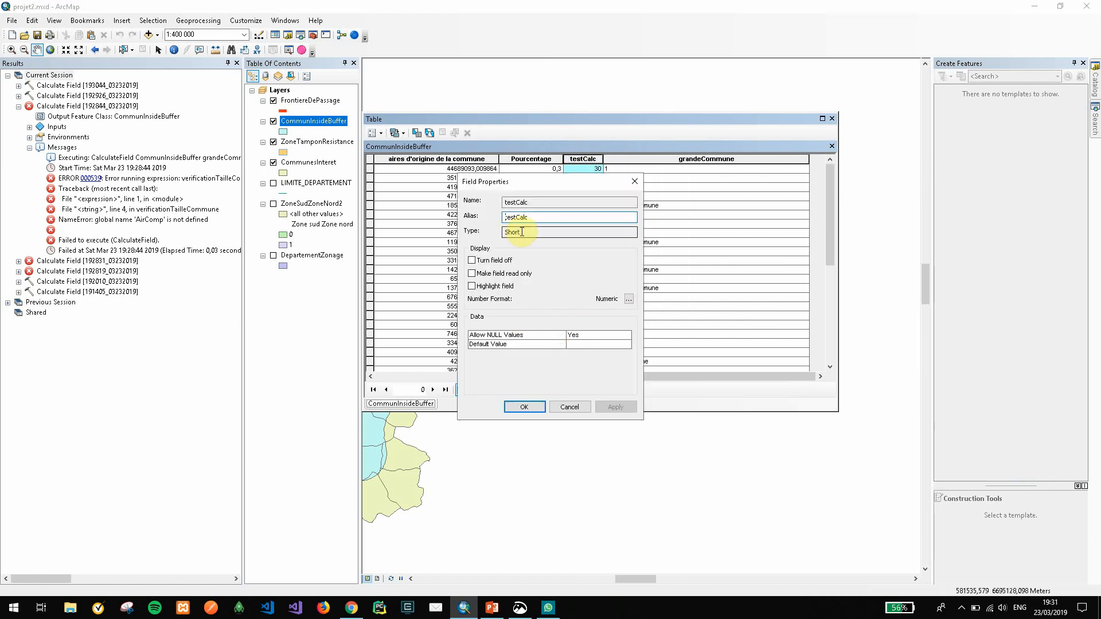
pyautogui.click(634, 181)
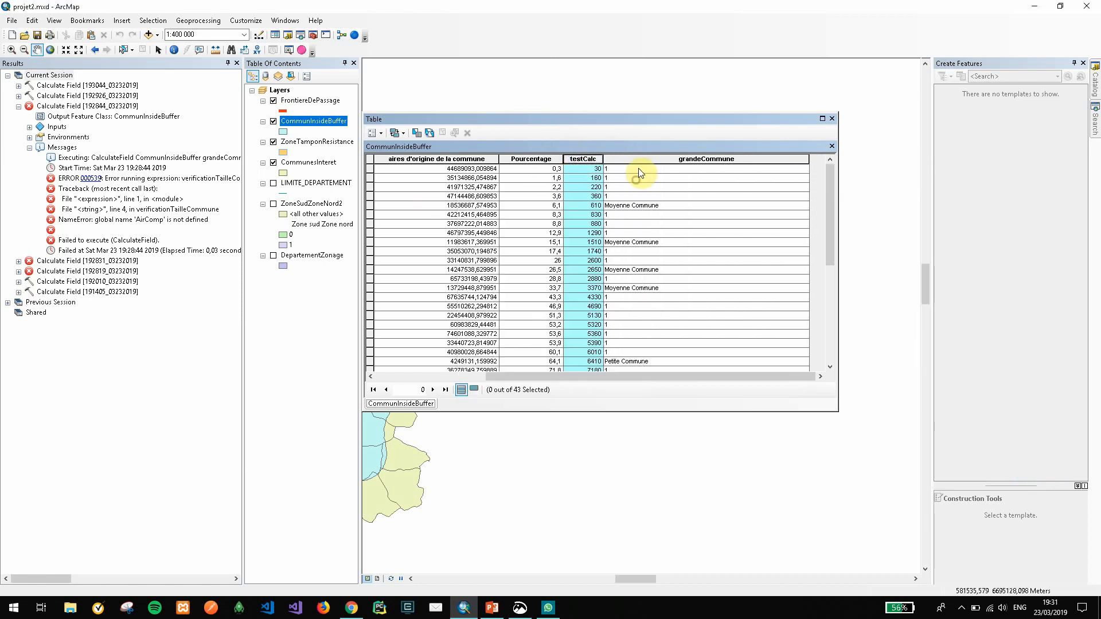
pyautogui.rightClick(642, 162)
pyautogui.click(671, 304)
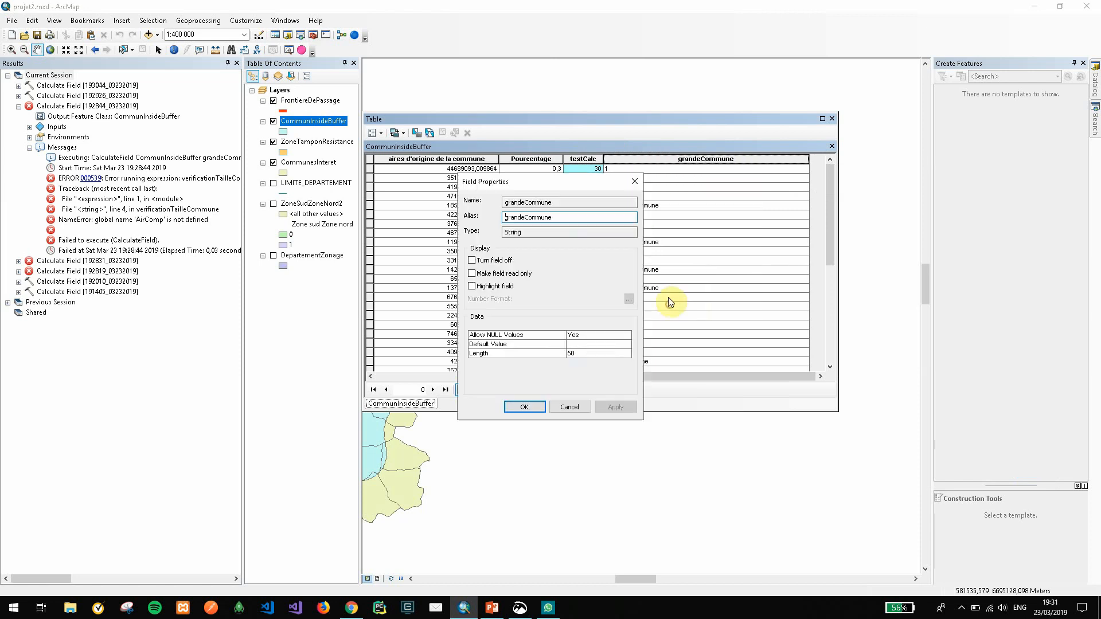
pyautogui.click(519, 232)
pyautogui.doubleClick(520, 232)
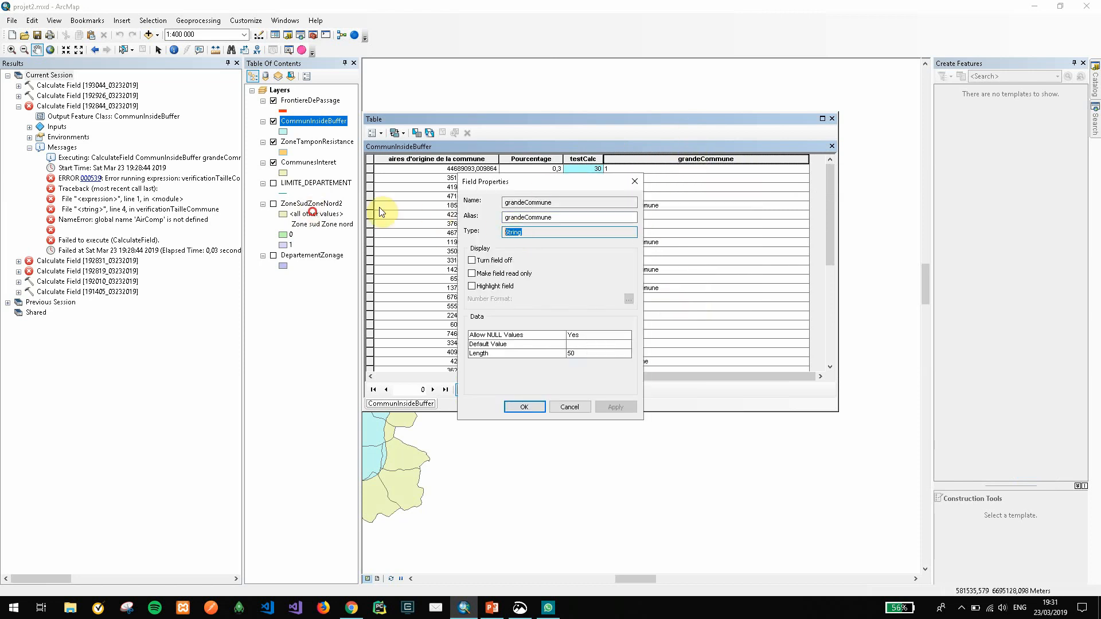
pyautogui.click(635, 182)
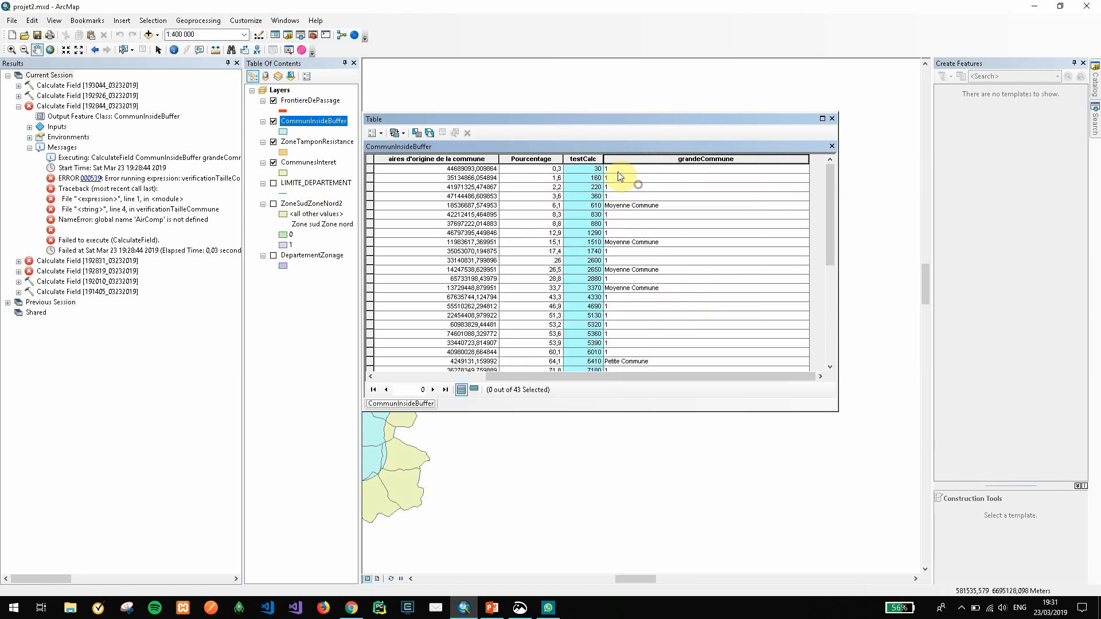
# Run the field calculation on testCalc with the unchanged verificationTailleCommune( !AIREO! ) expression and codeblock, and dismiss the resulting message
pyautogui.rightClick(591, 159)
pyautogui.click(631, 231)
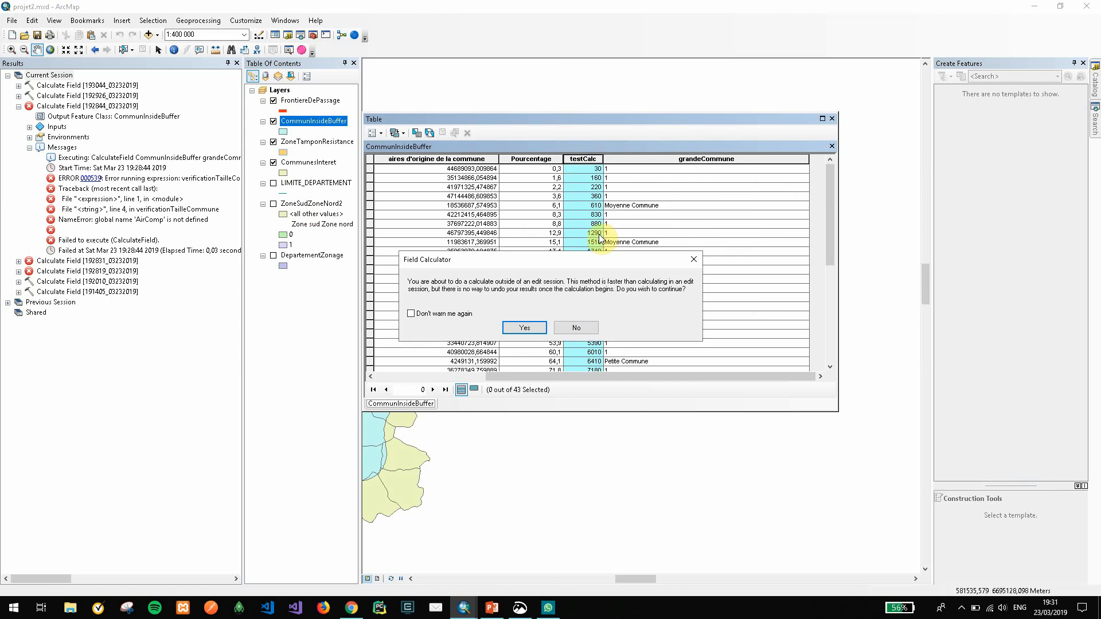
pyautogui.click(554, 327)
pyautogui.scroll(-2, 586, 318)
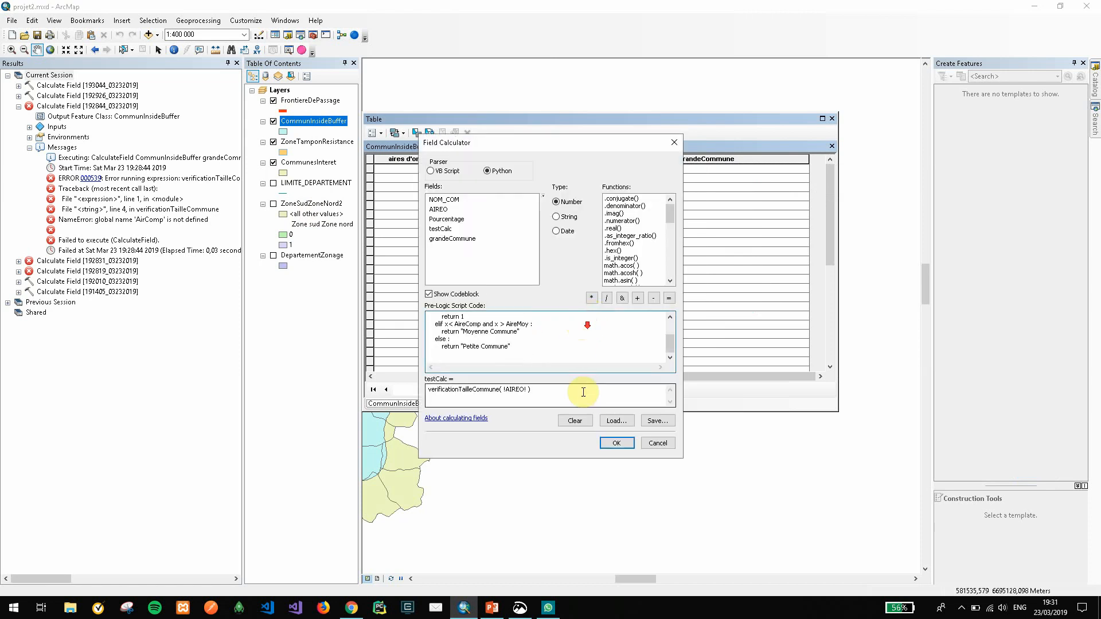
pyautogui.click(616, 442)
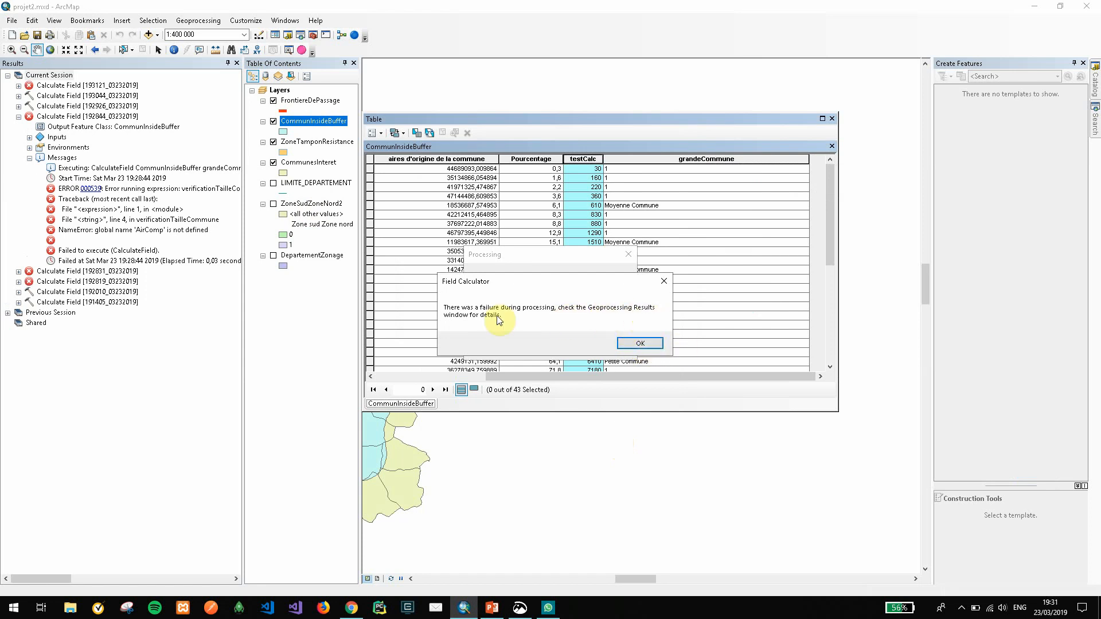
pyautogui.click(641, 344)
# Examine the messages of the latest Calculate Field run on testCalc in the geoprocessing results, making the error lines fully readable
pyautogui.click(202, 21)
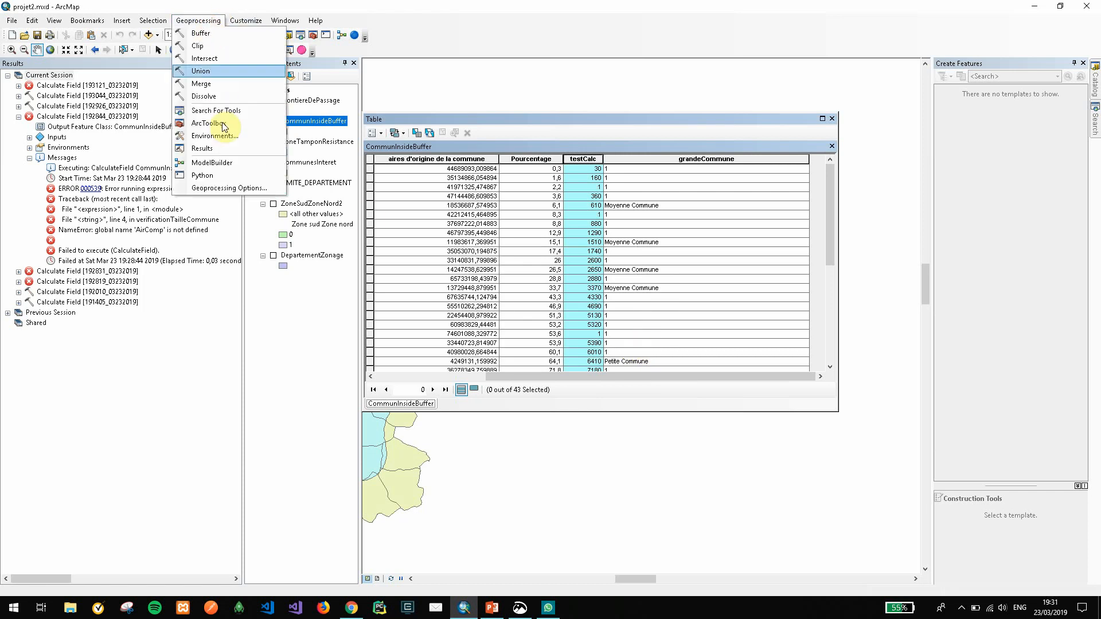
pyautogui.click(225, 147)
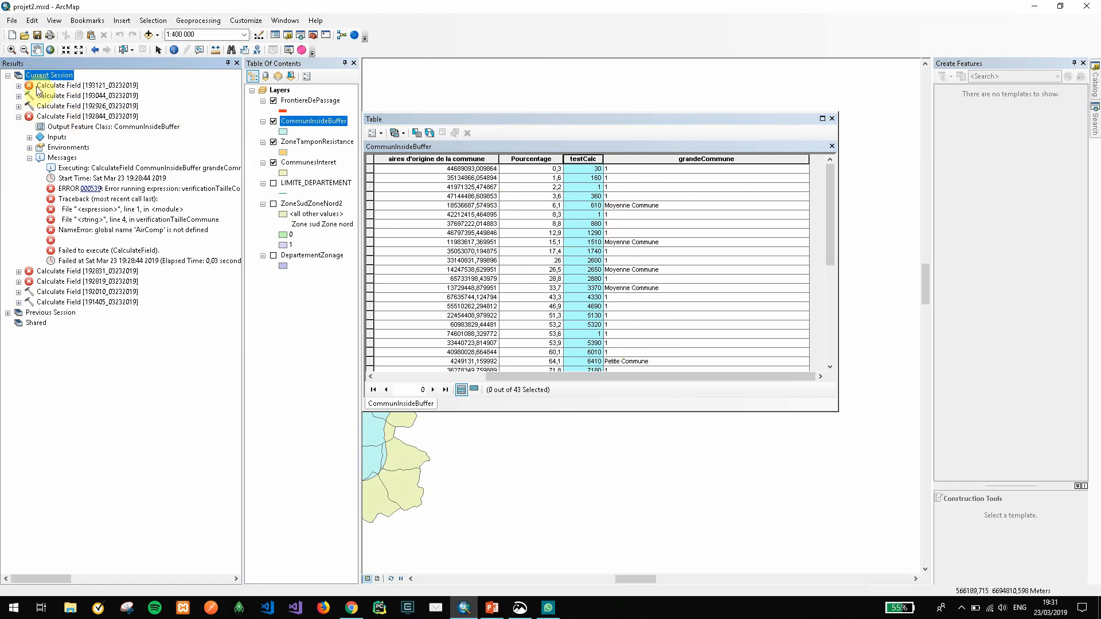
pyautogui.click(19, 86)
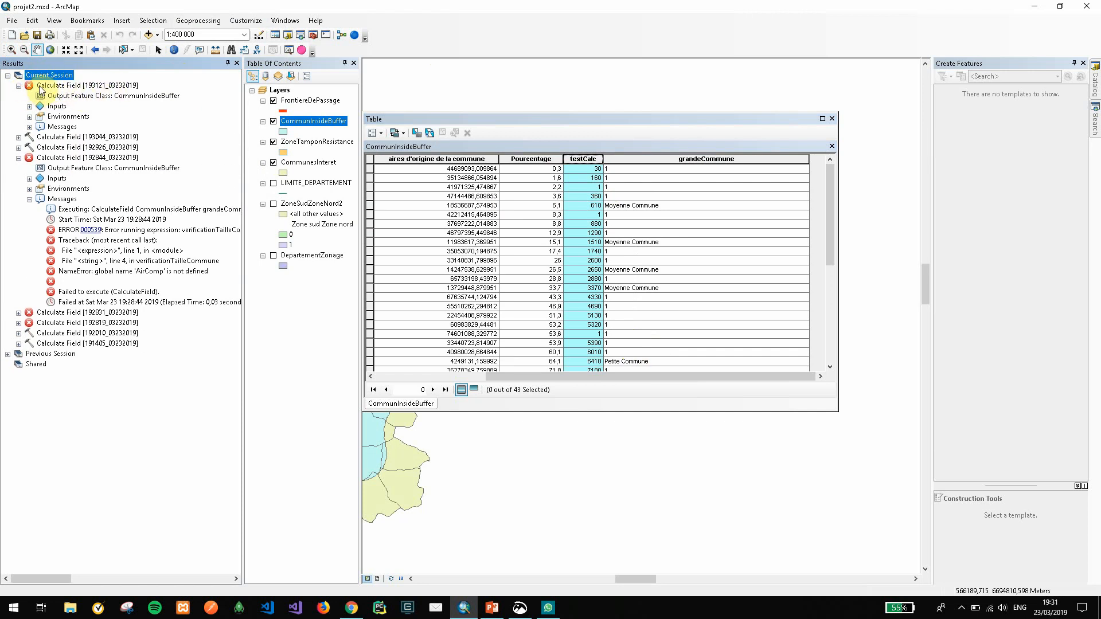
pyautogui.click(29, 128)
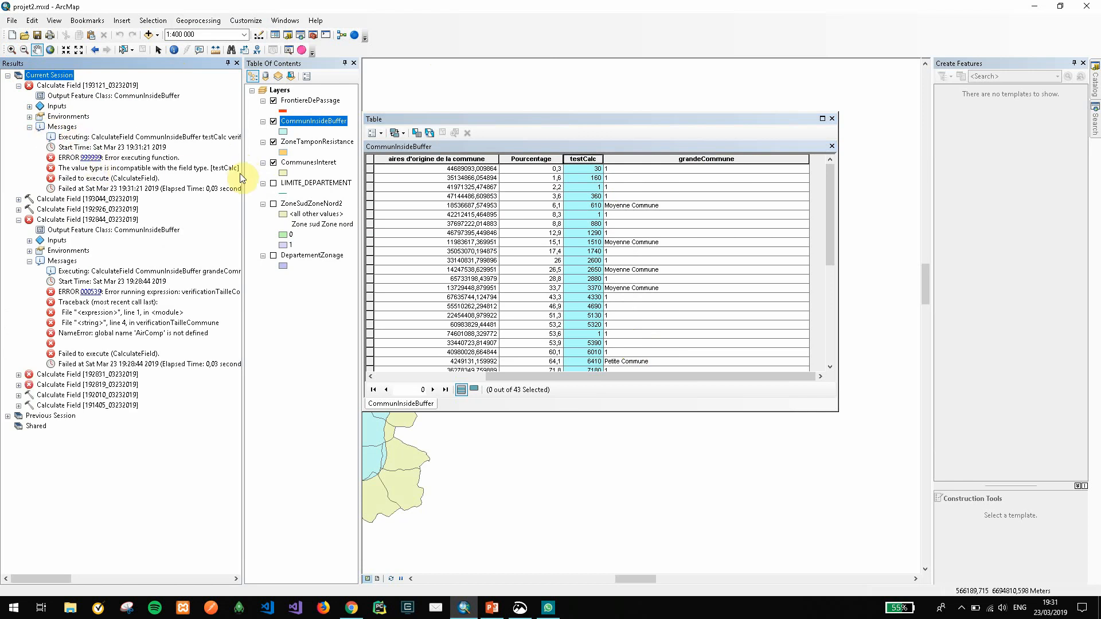
pyautogui.moveTo(241, 173); pyautogui.dragTo(296, 175)
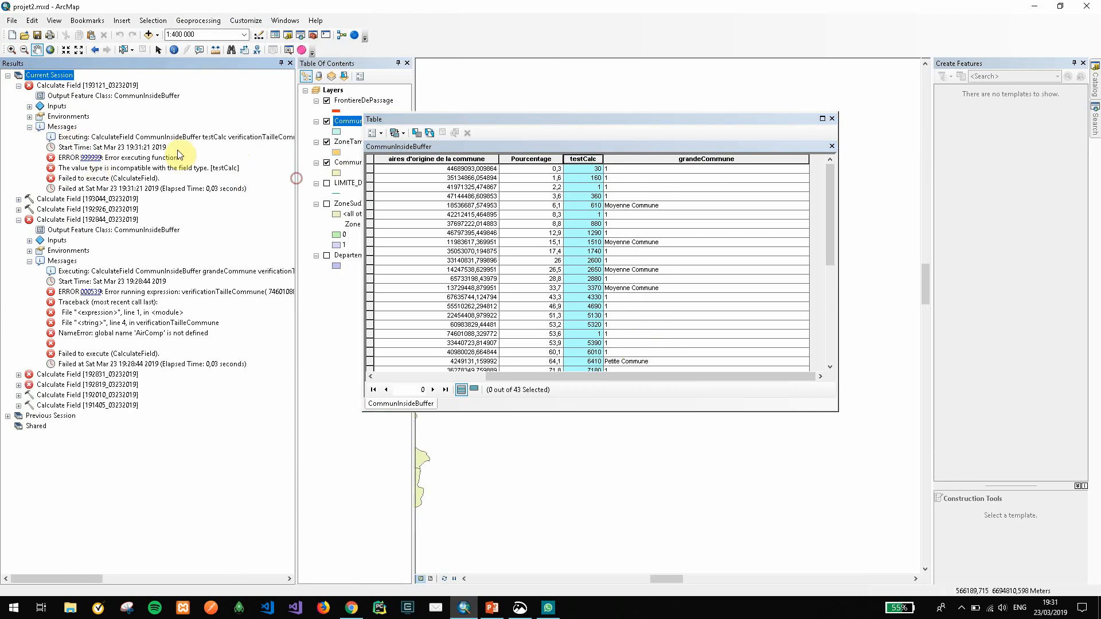
pyautogui.click(115, 160)
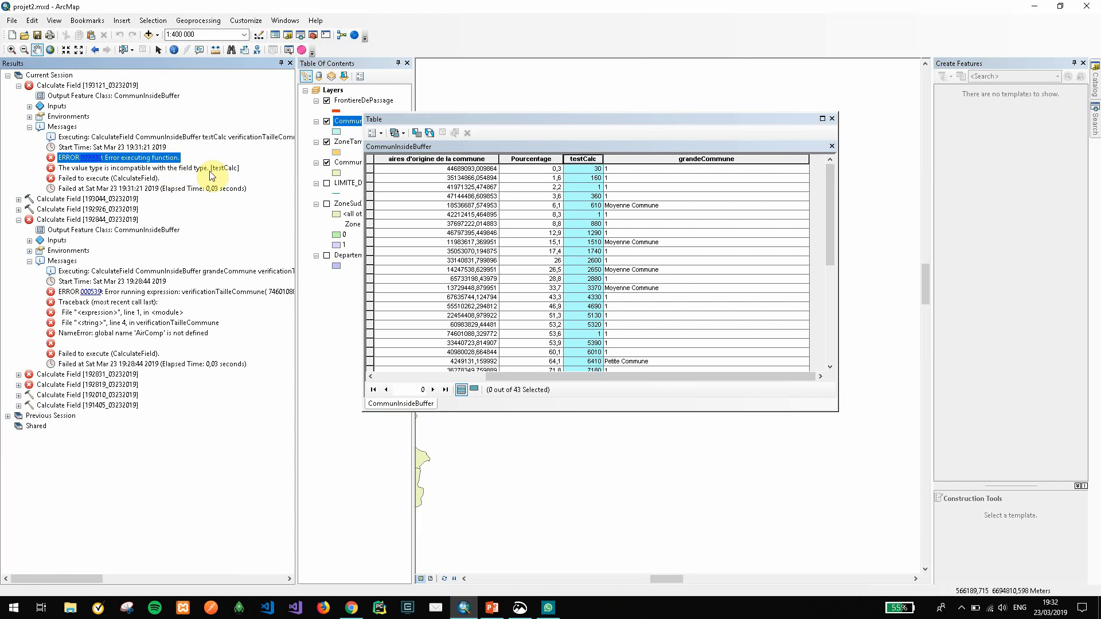
# Review the "Moyenne Commune" and 1 return values in testCalc's calculation codeblock beside the attribute table, and close it without calculating
pyautogui.rightClick(597, 162)
pyautogui.click(616, 230)
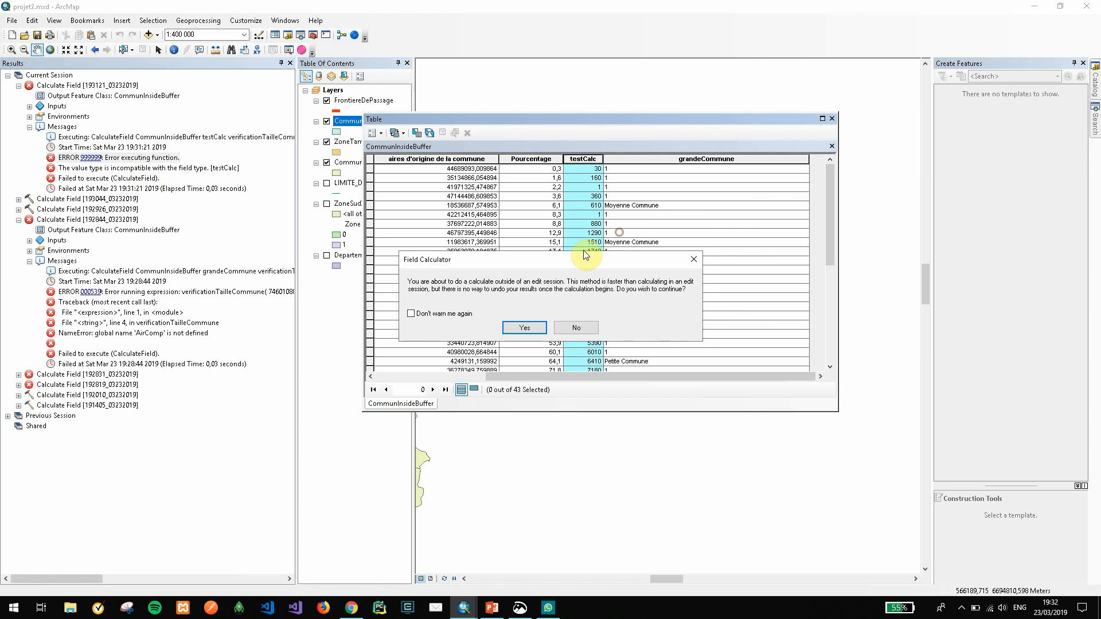
pyautogui.click(545, 326)
pyautogui.scroll(-2, 526, 344)
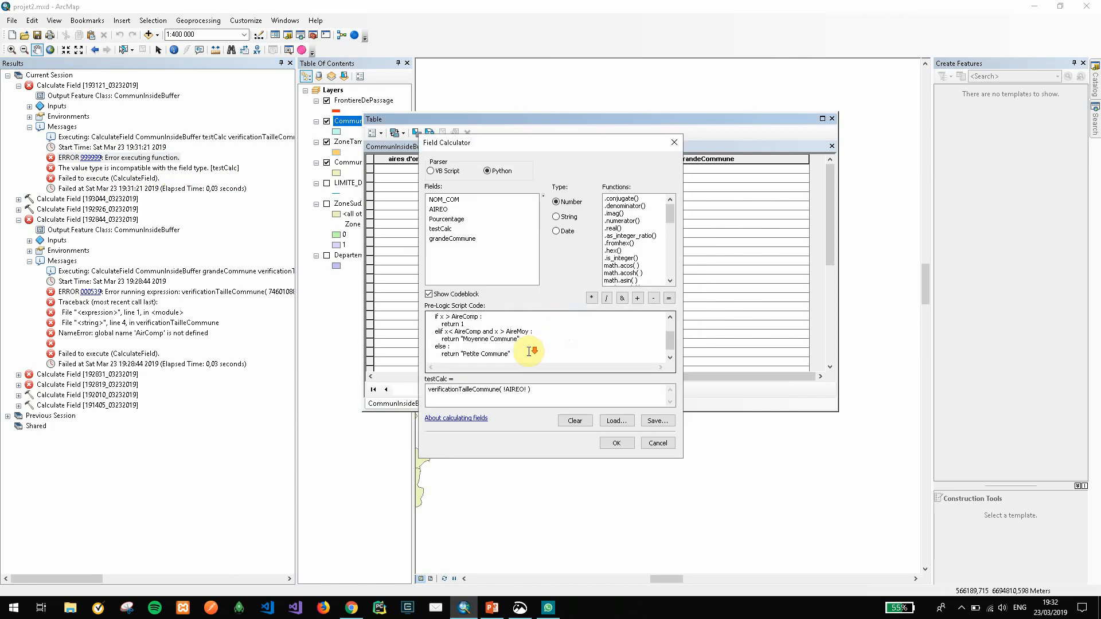
pyautogui.moveTo(524, 331); pyautogui.dragTo(460, 331)
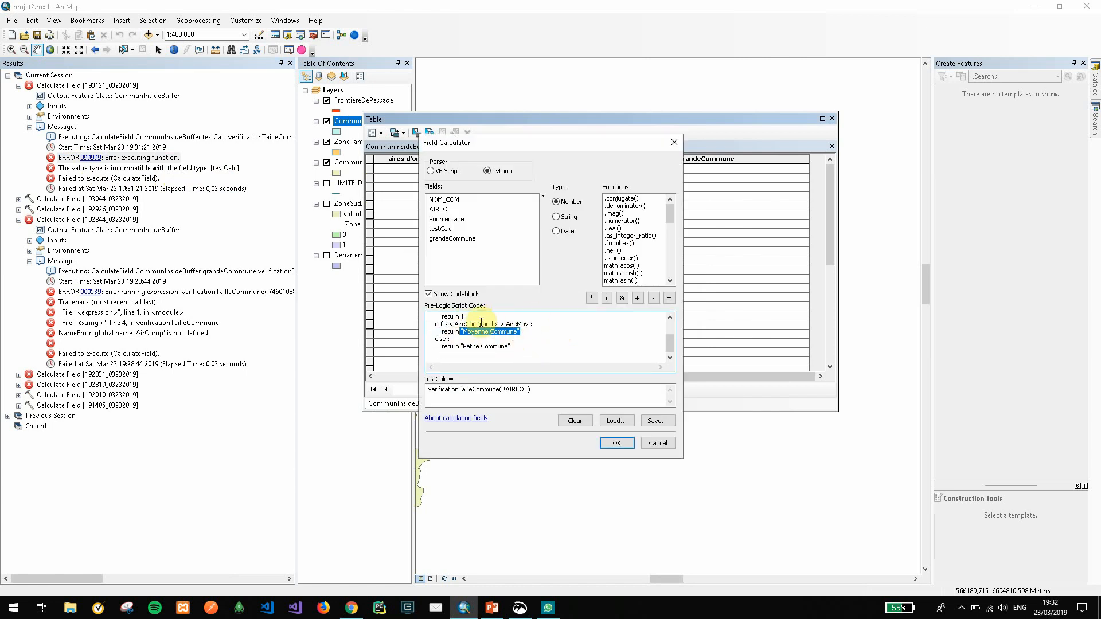
pyautogui.click(511, 143)
pyautogui.moveTo(511, 146); pyautogui.dragTo(856, 185)
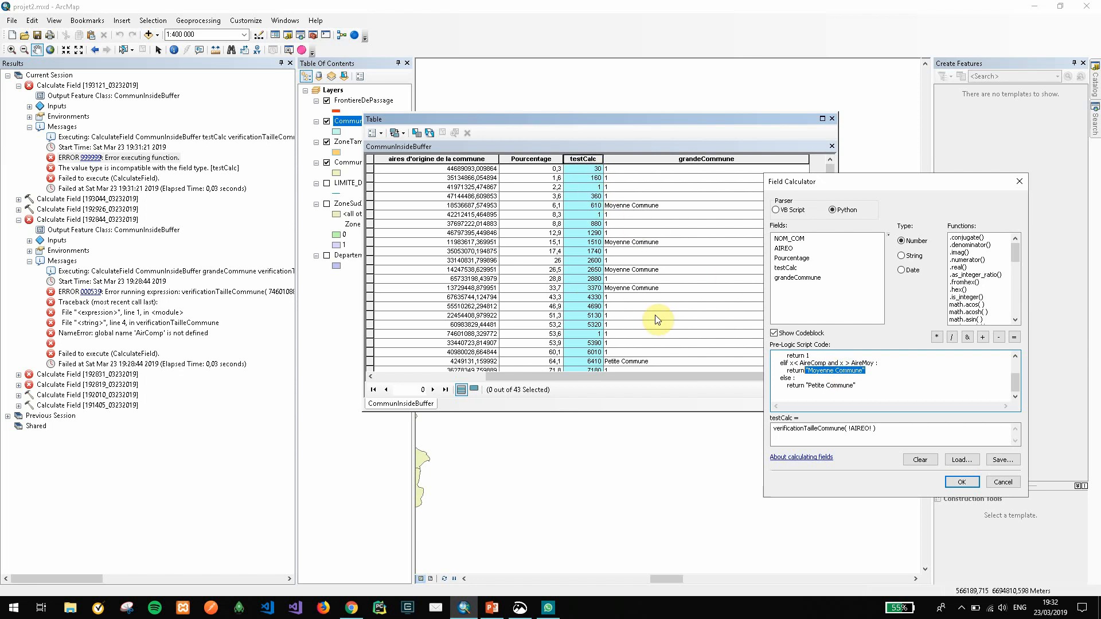
pyautogui.click(871, 371)
pyautogui.moveTo(871, 371); pyautogui.dragTo(805, 371)
pyautogui.scroll(1, 817, 383)
pyautogui.doubleClick(813, 378)
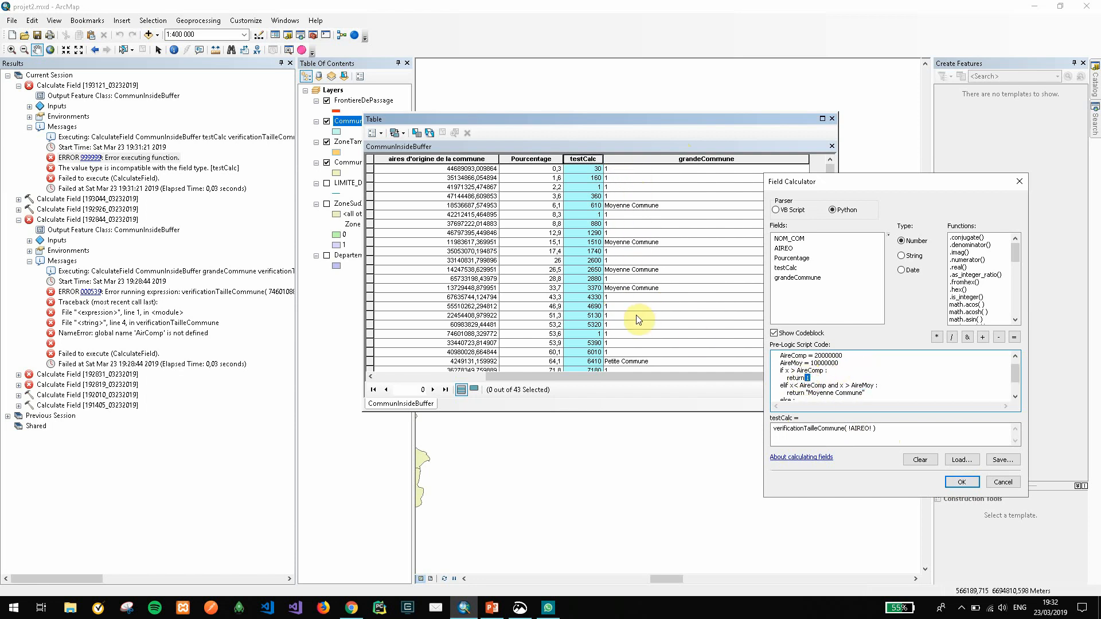
pyautogui.click(1009, 482)
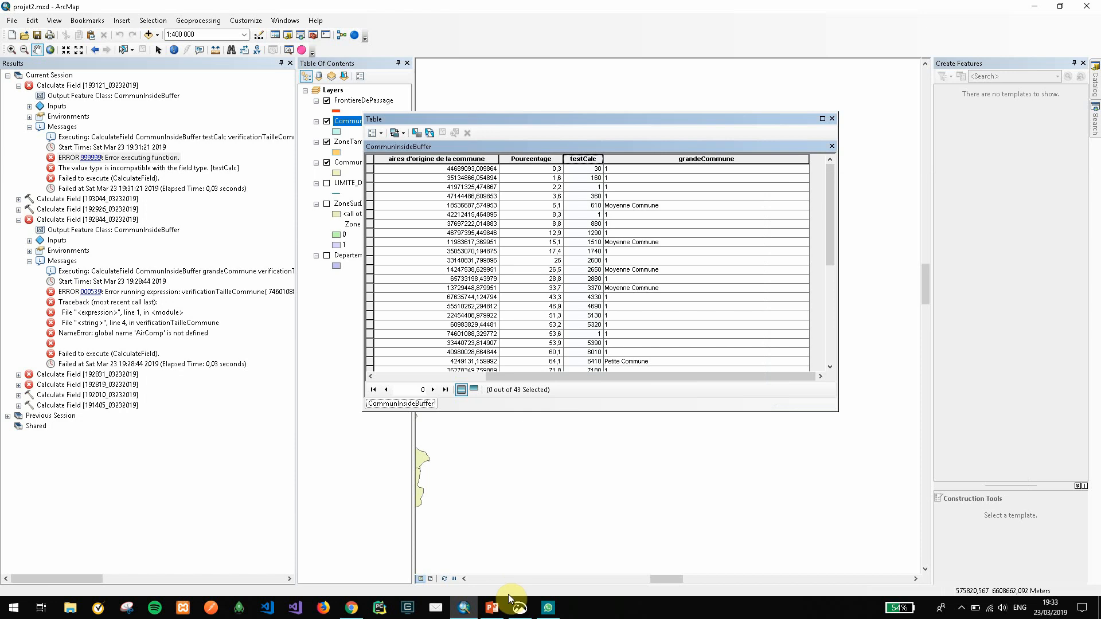